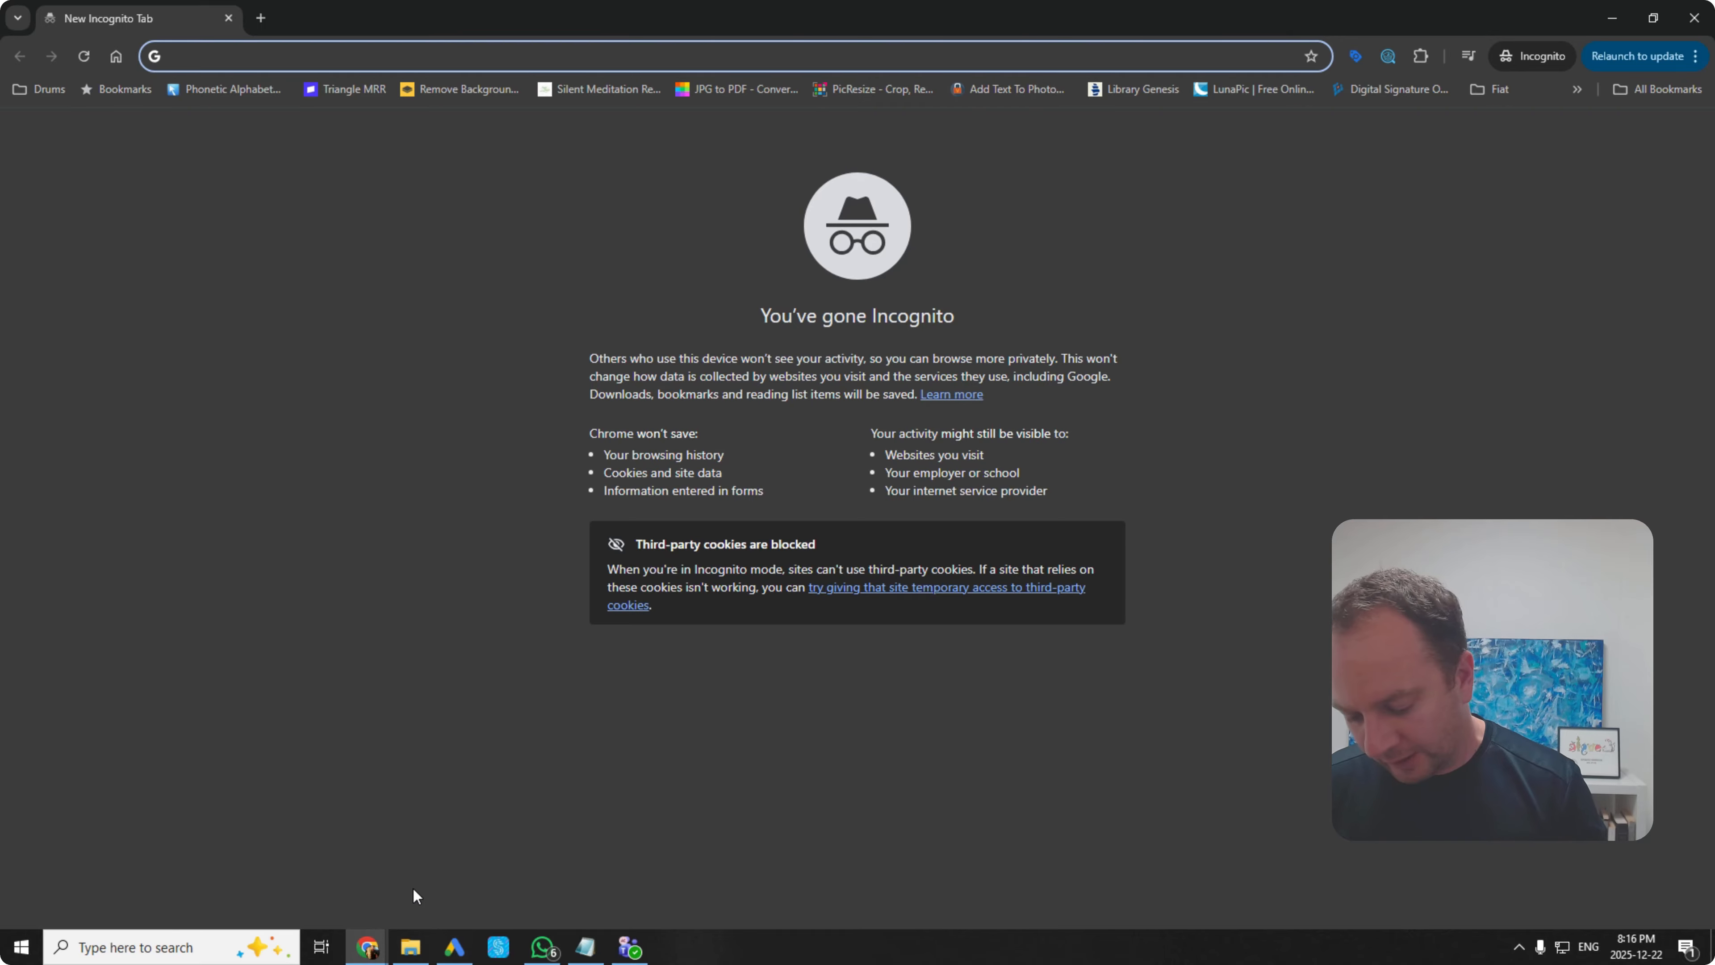
Step: Search Google for 'sheets' from the Chrome address bar
type("sh")
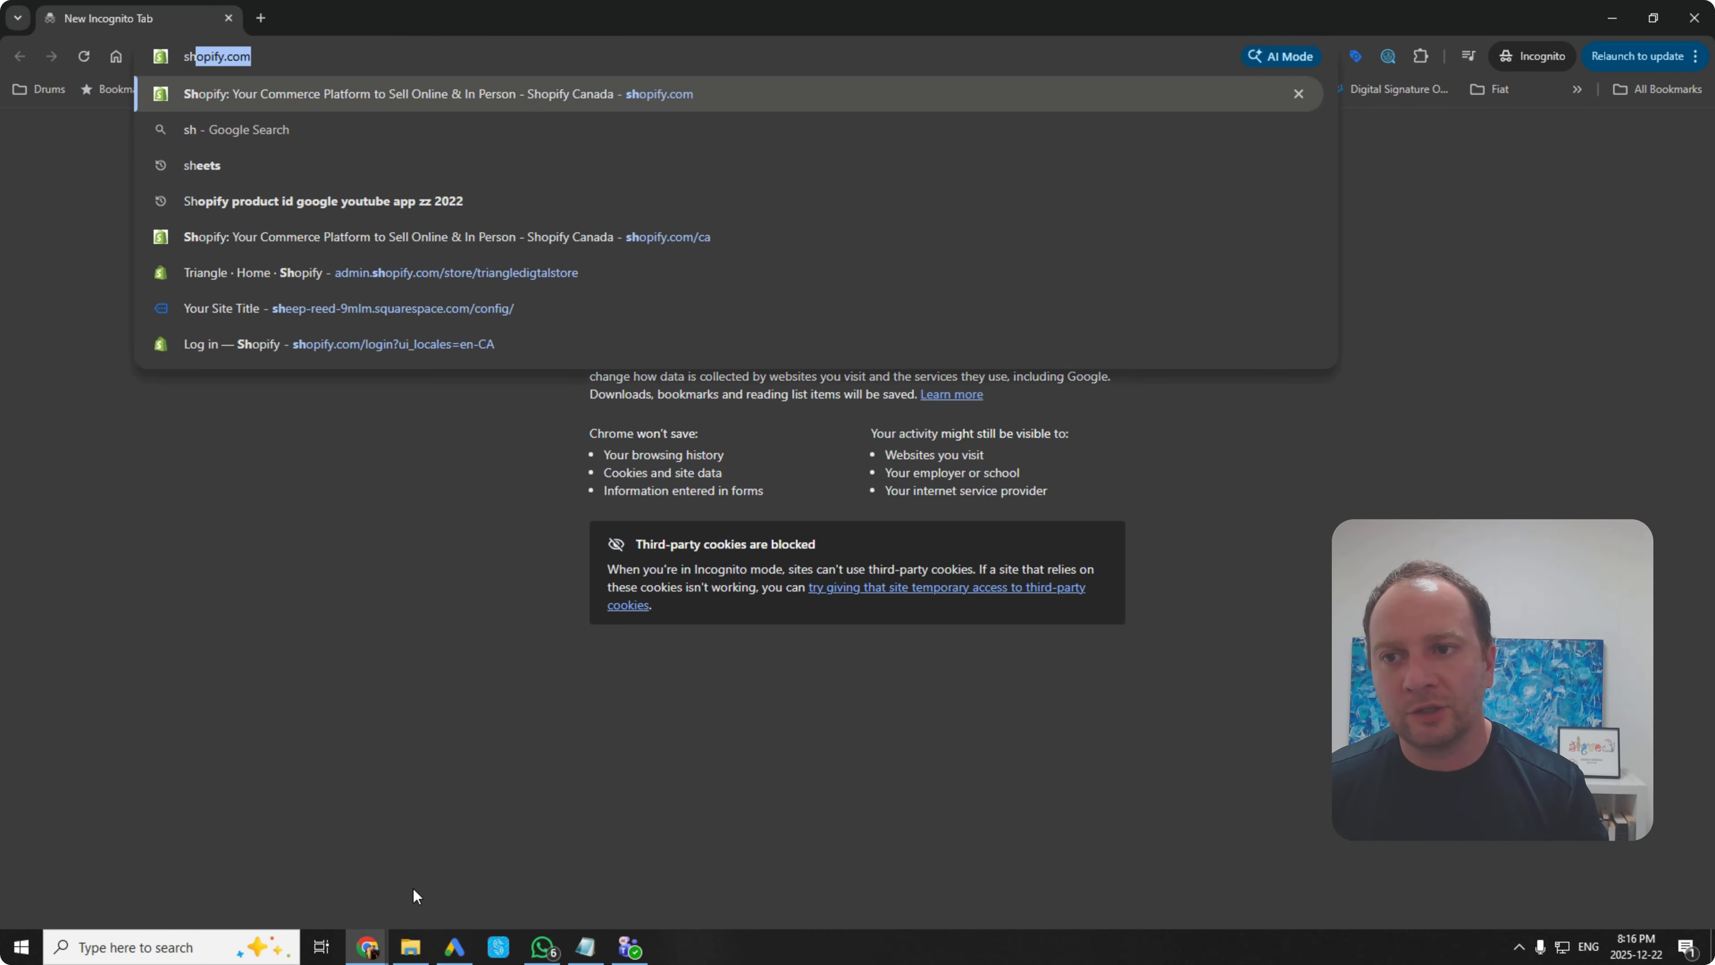
type("eets")
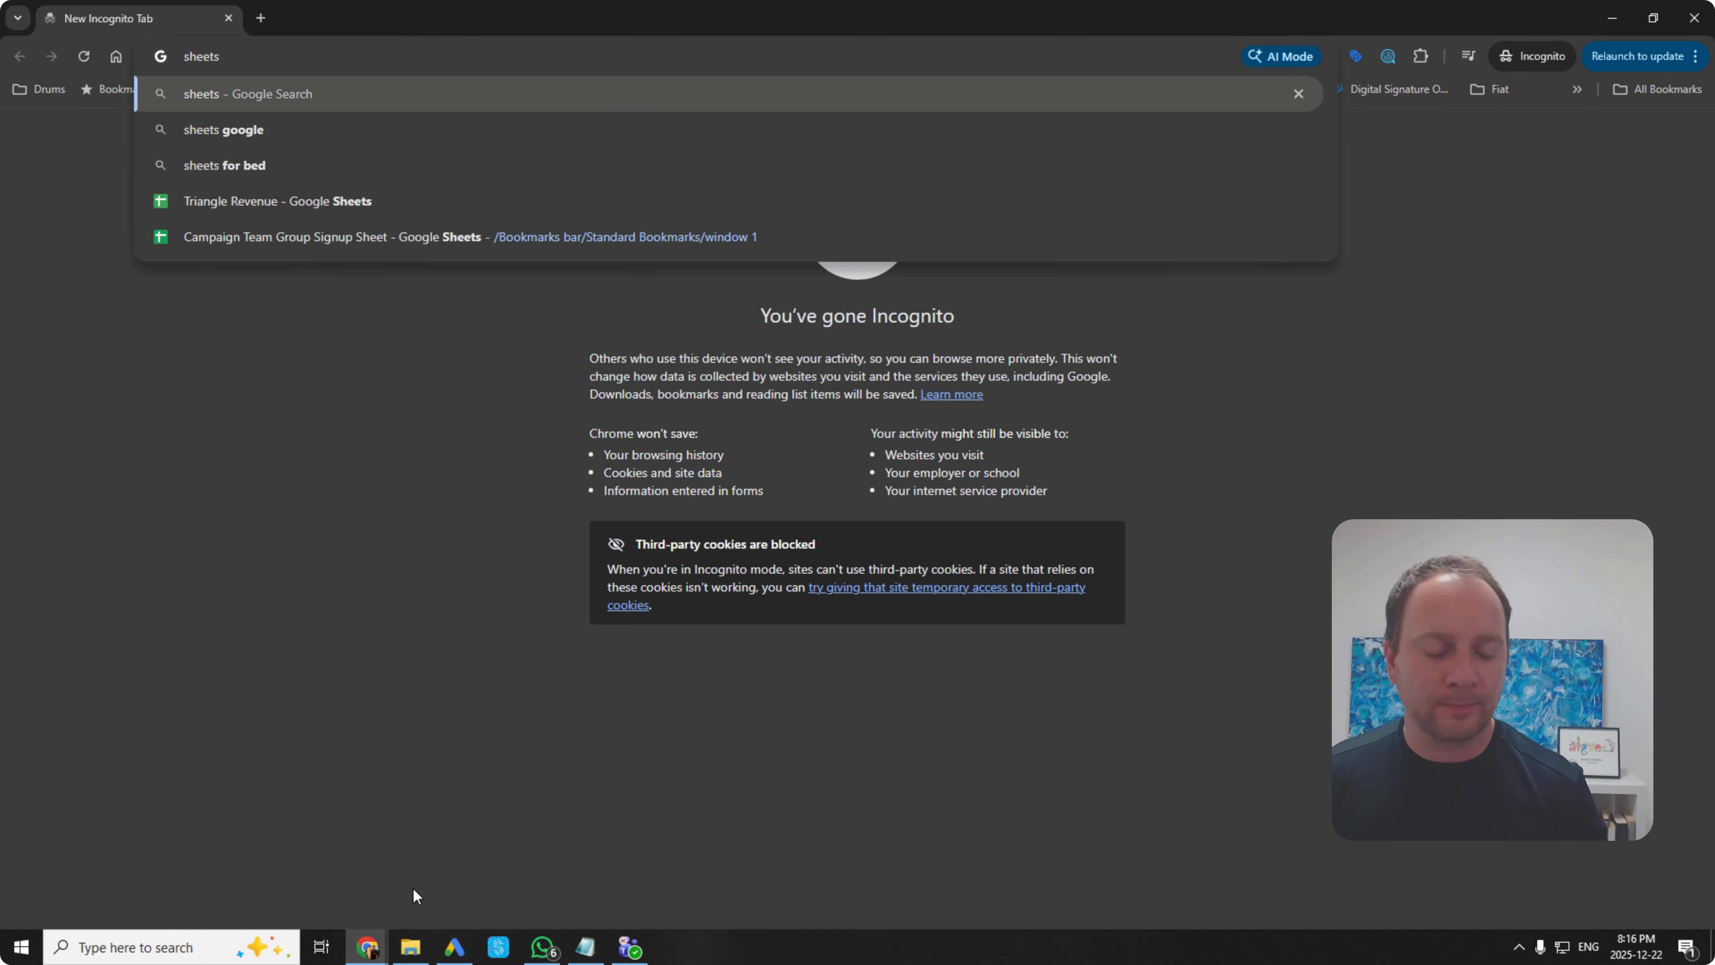
key("Return")
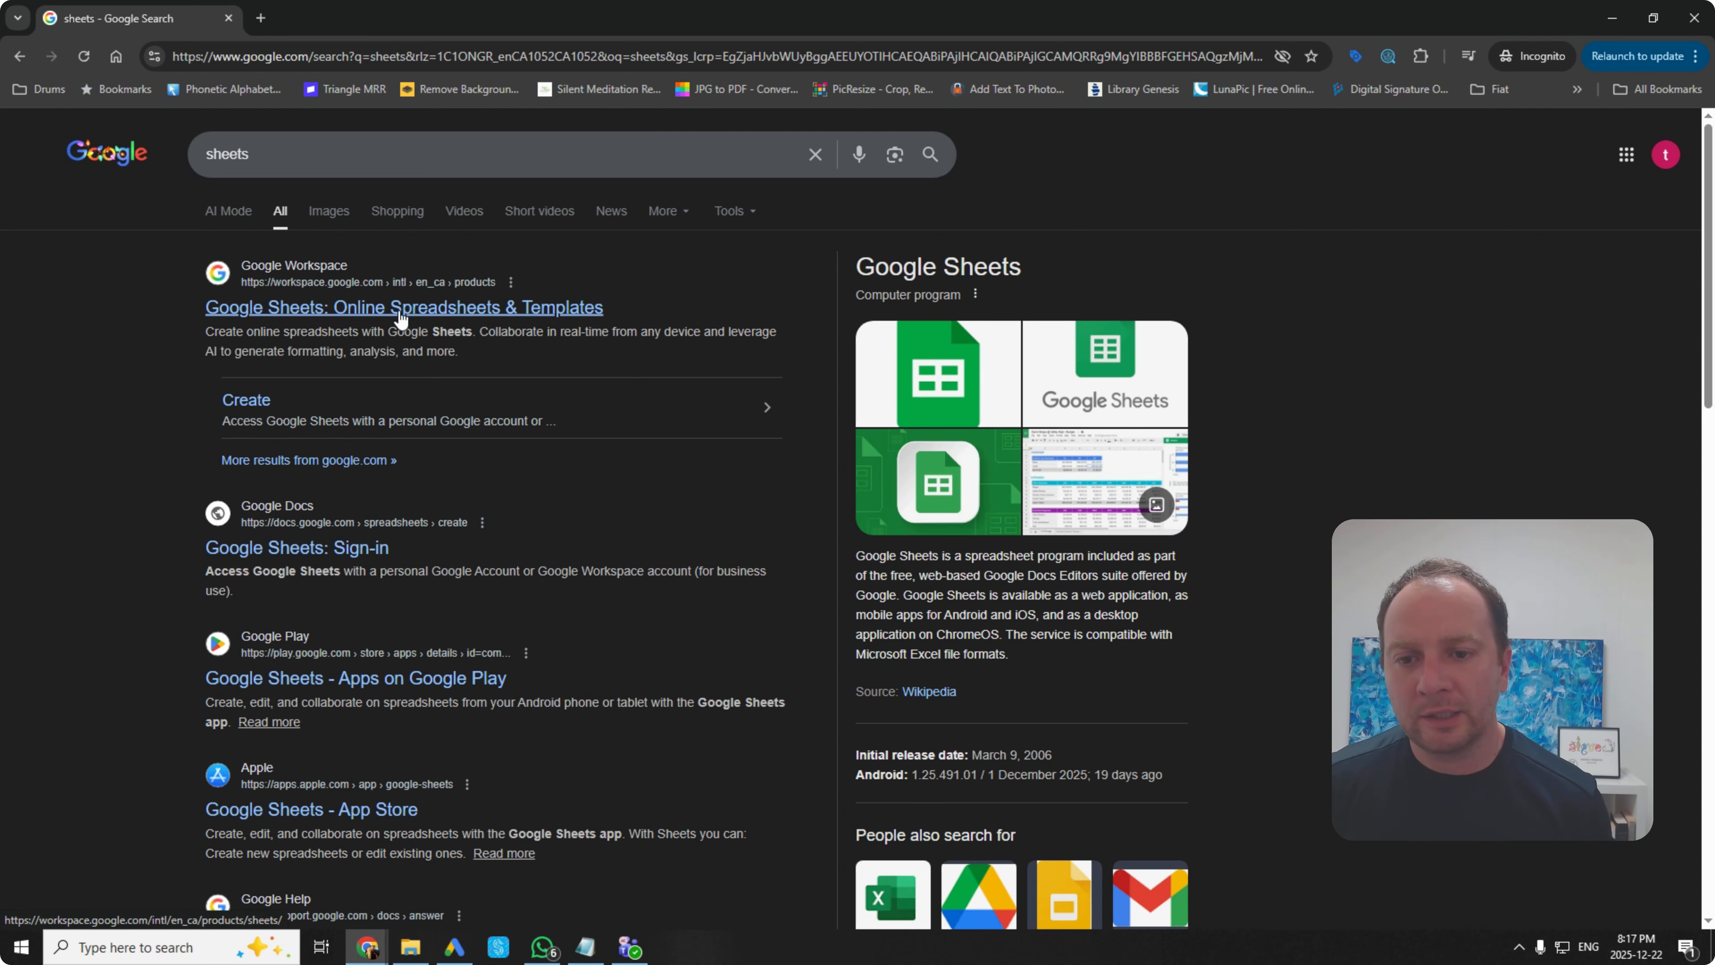
Step: Open the Google Sheets result, accept the cookie banner, and sign in to the Sheets home page
left_click(566, 309)
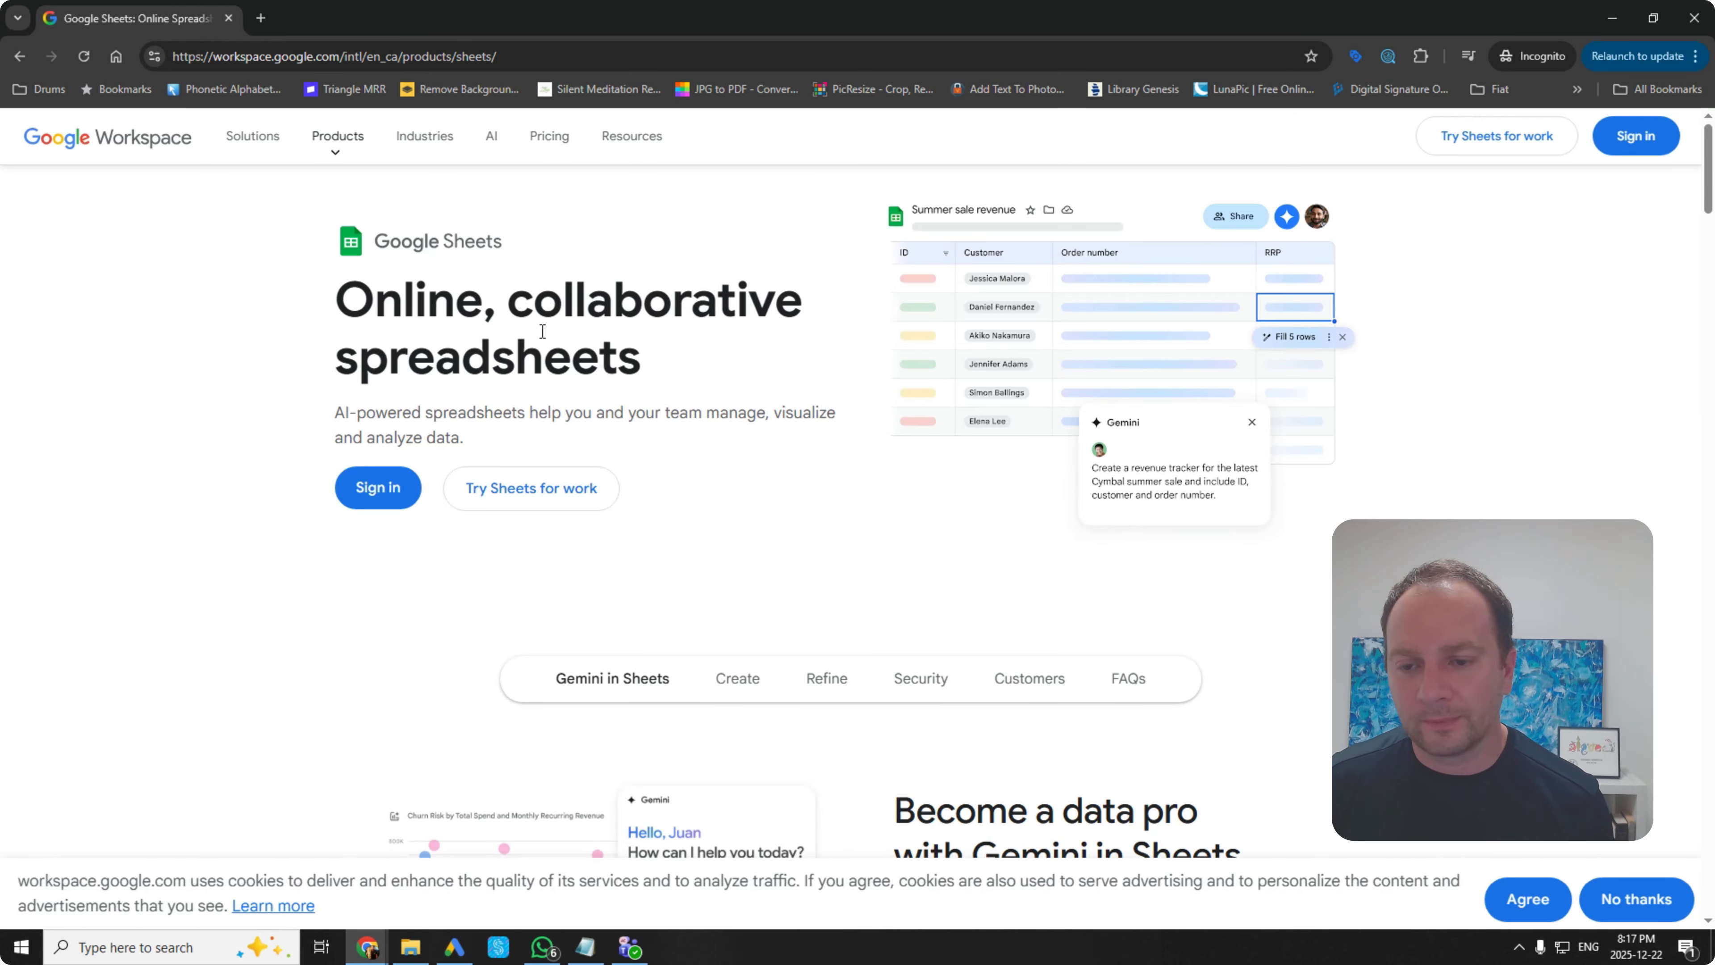
left_click(1543, 900)
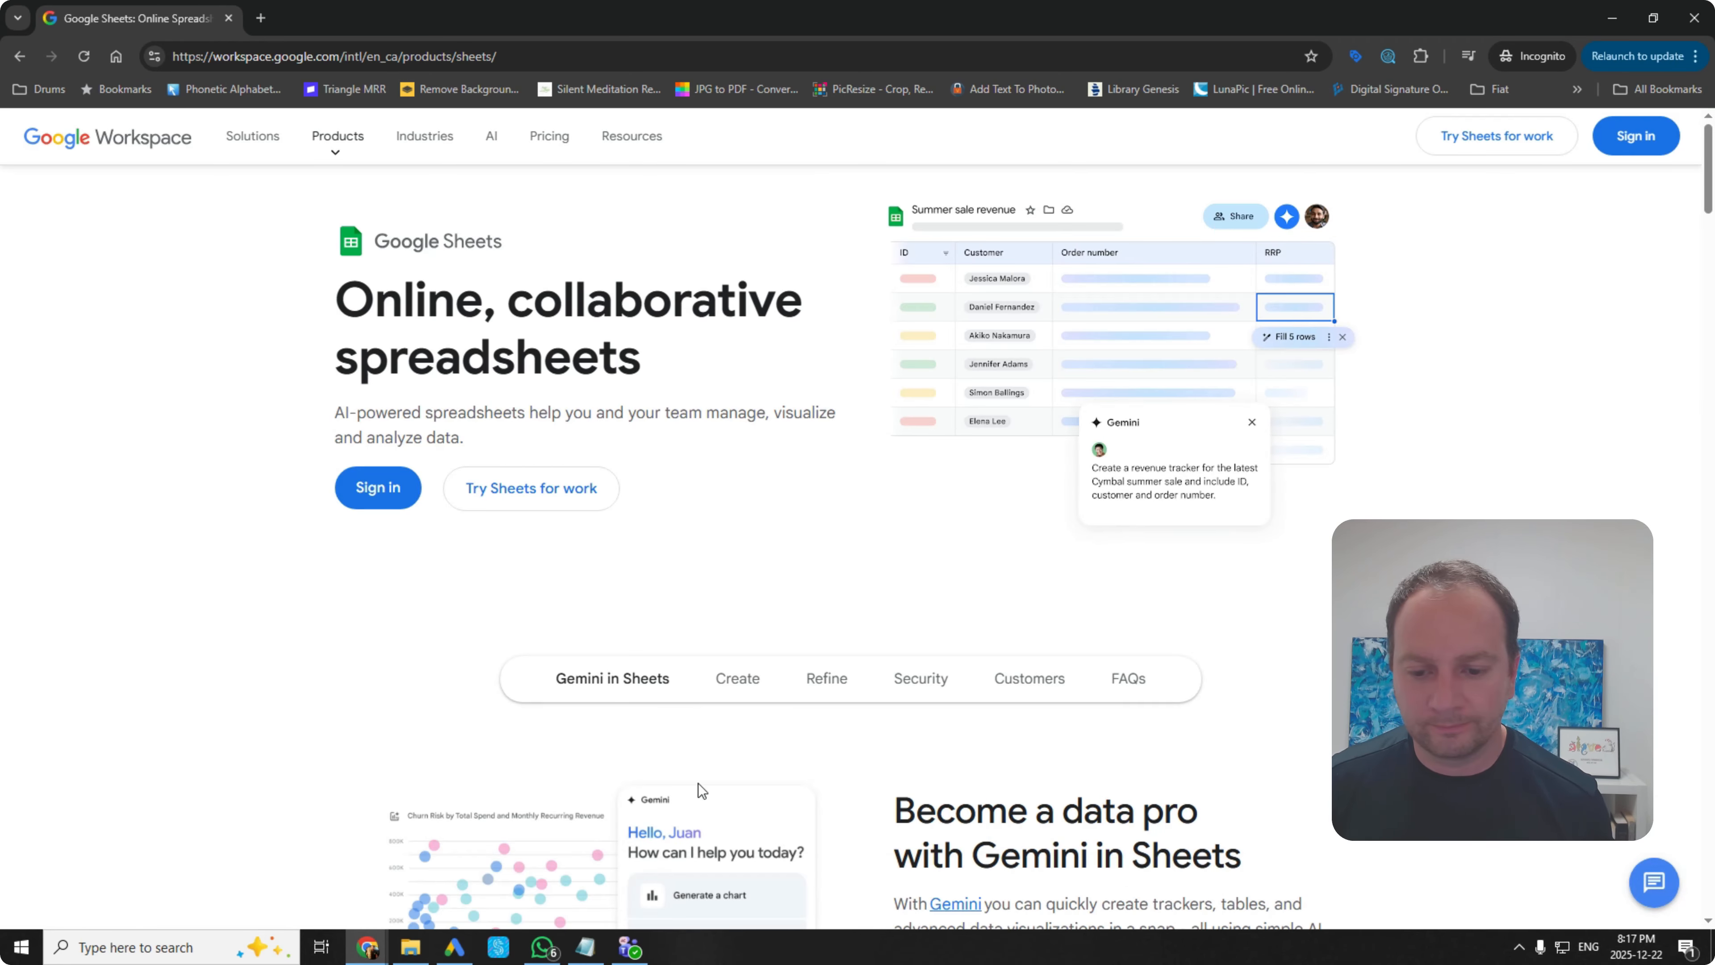
left_click(377, 491)
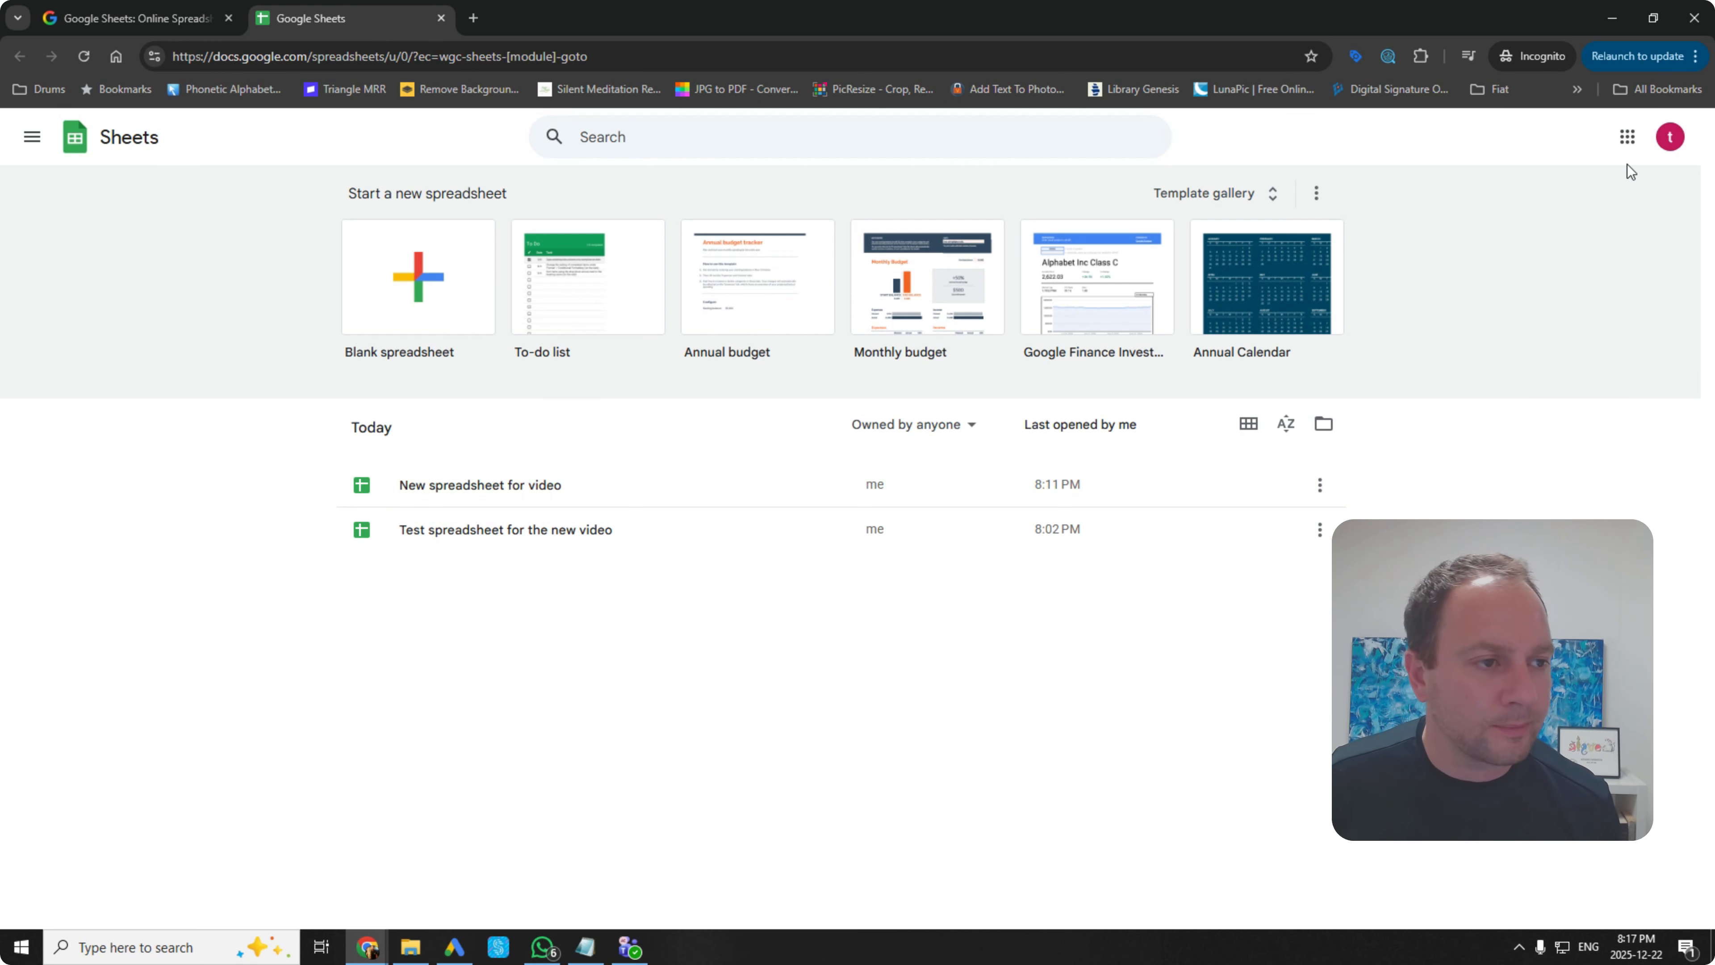
left_click(1670, 137)
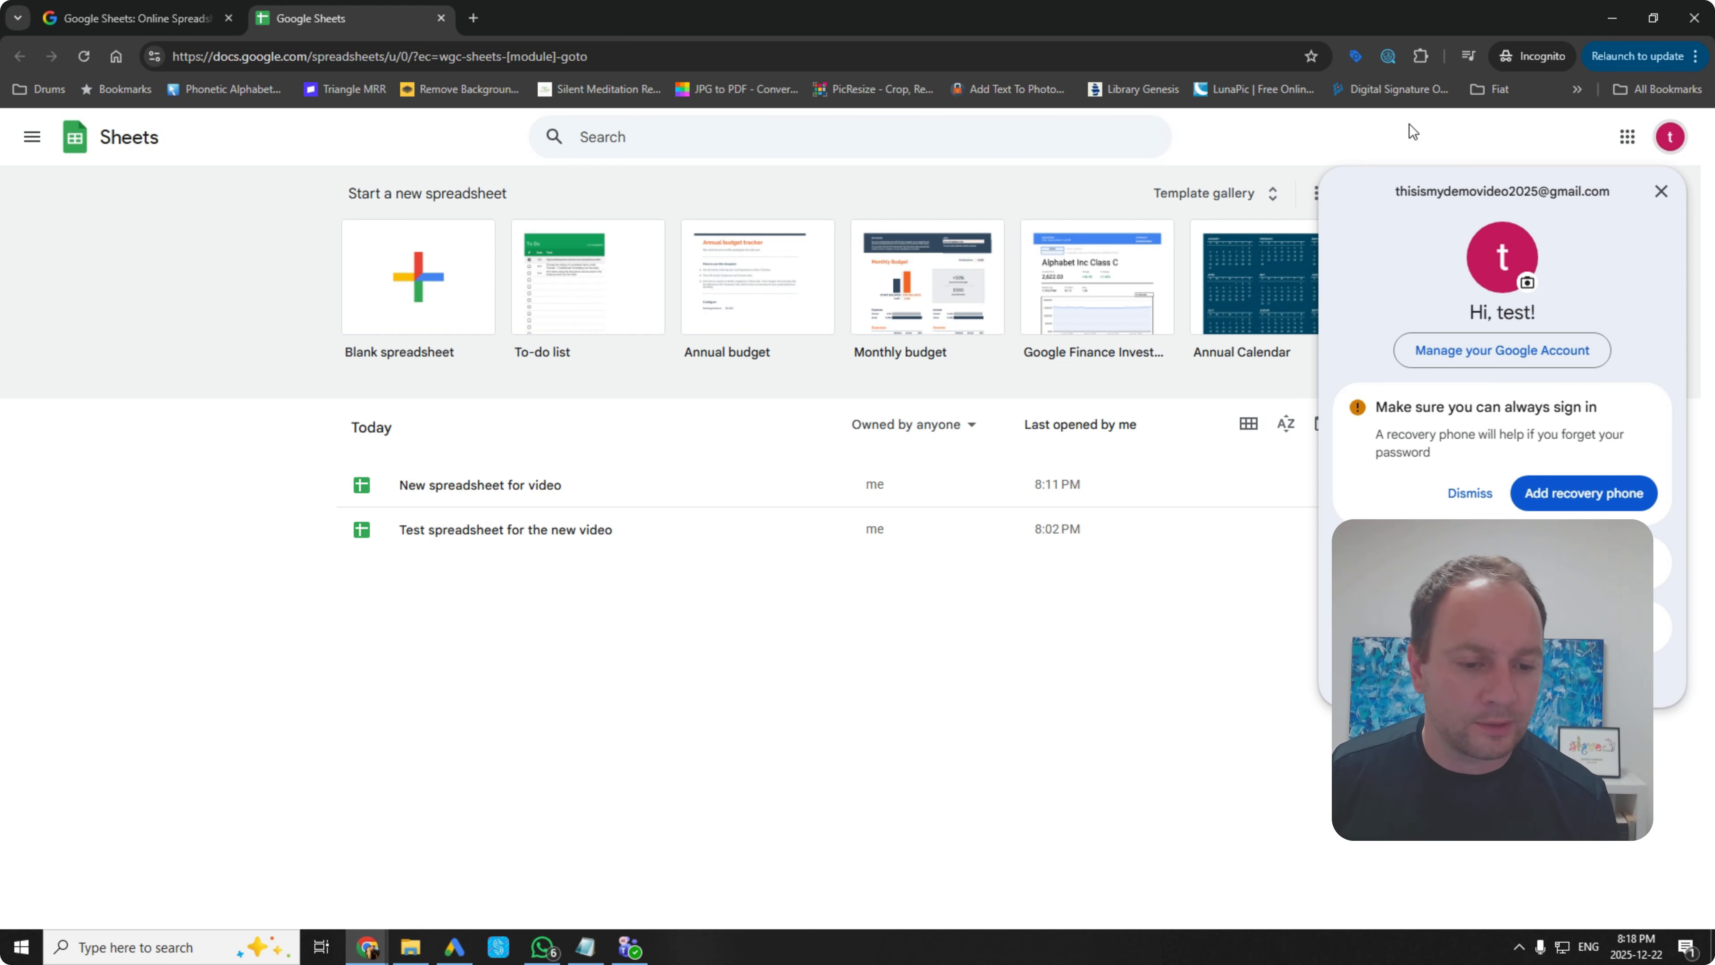
left_click(1198, 607)
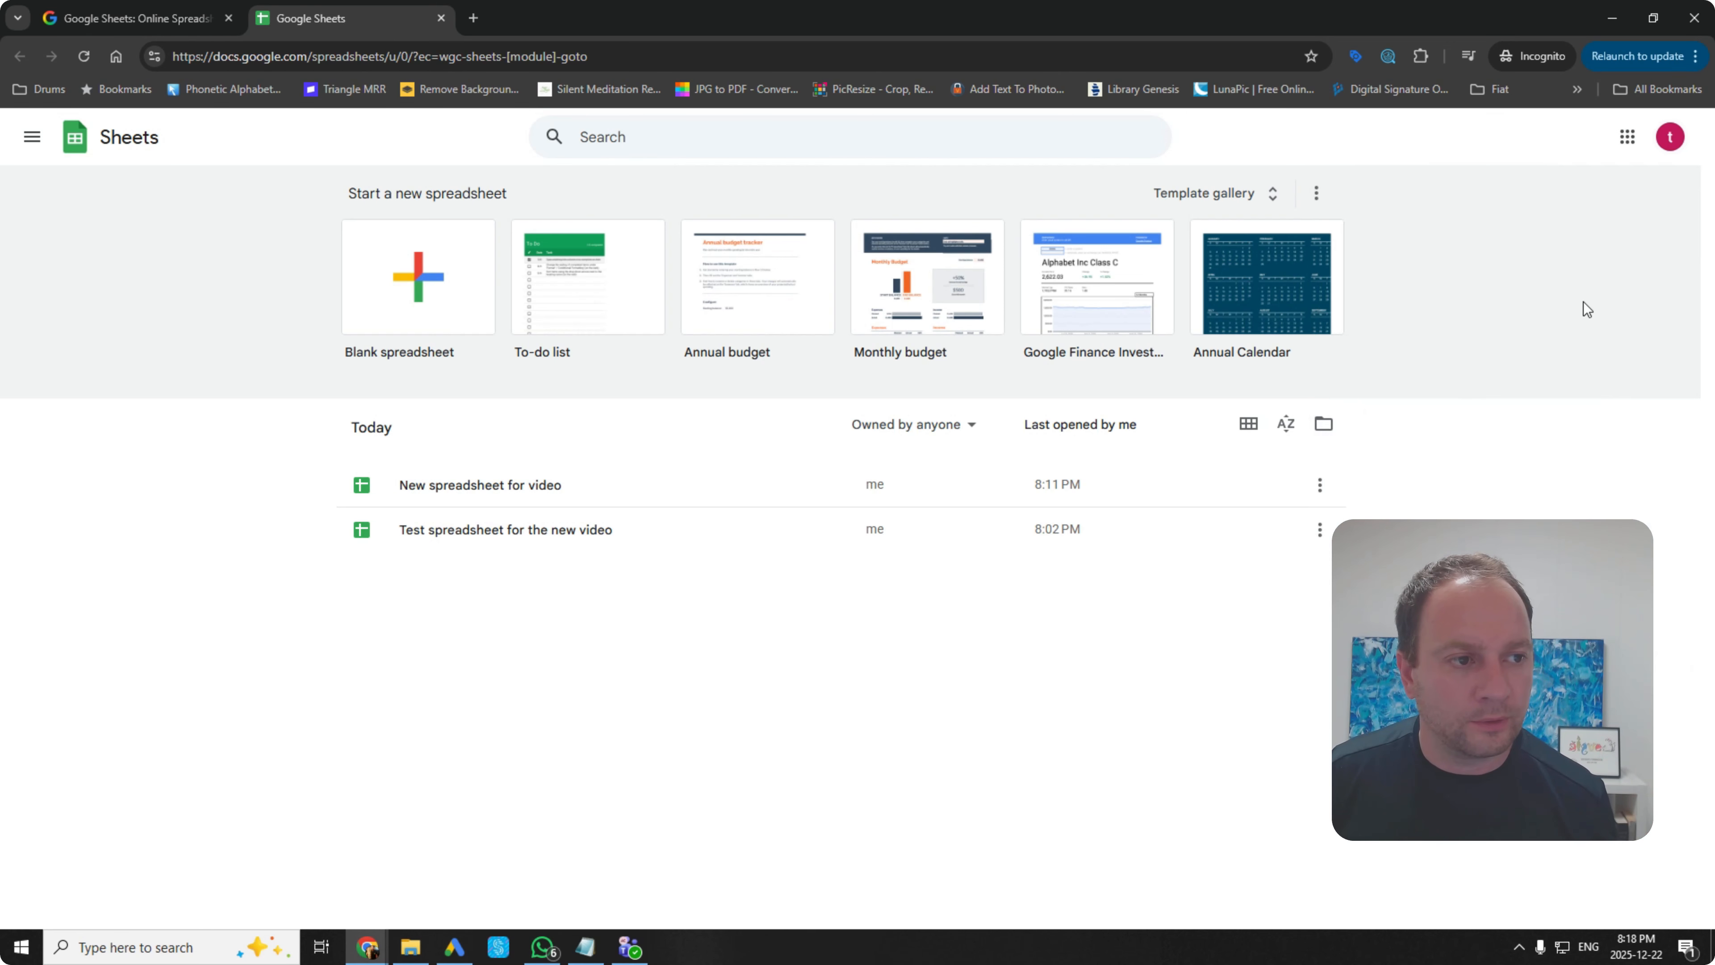
left_click(1672, 142)
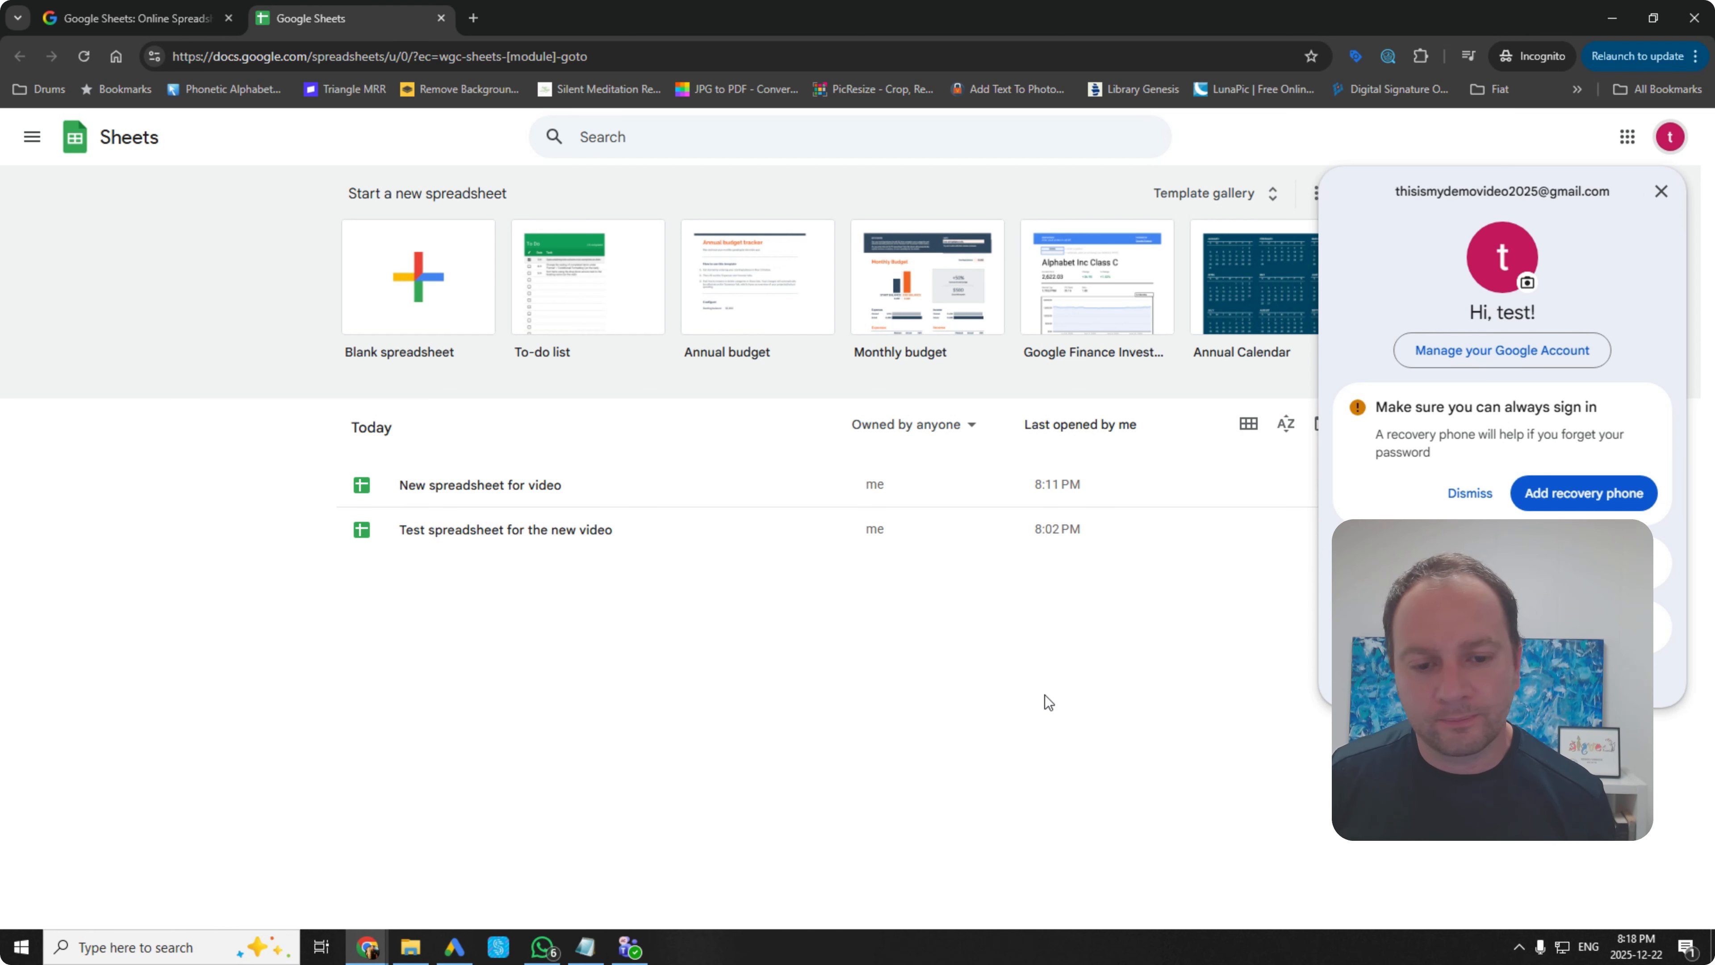
left_click(999, 710)
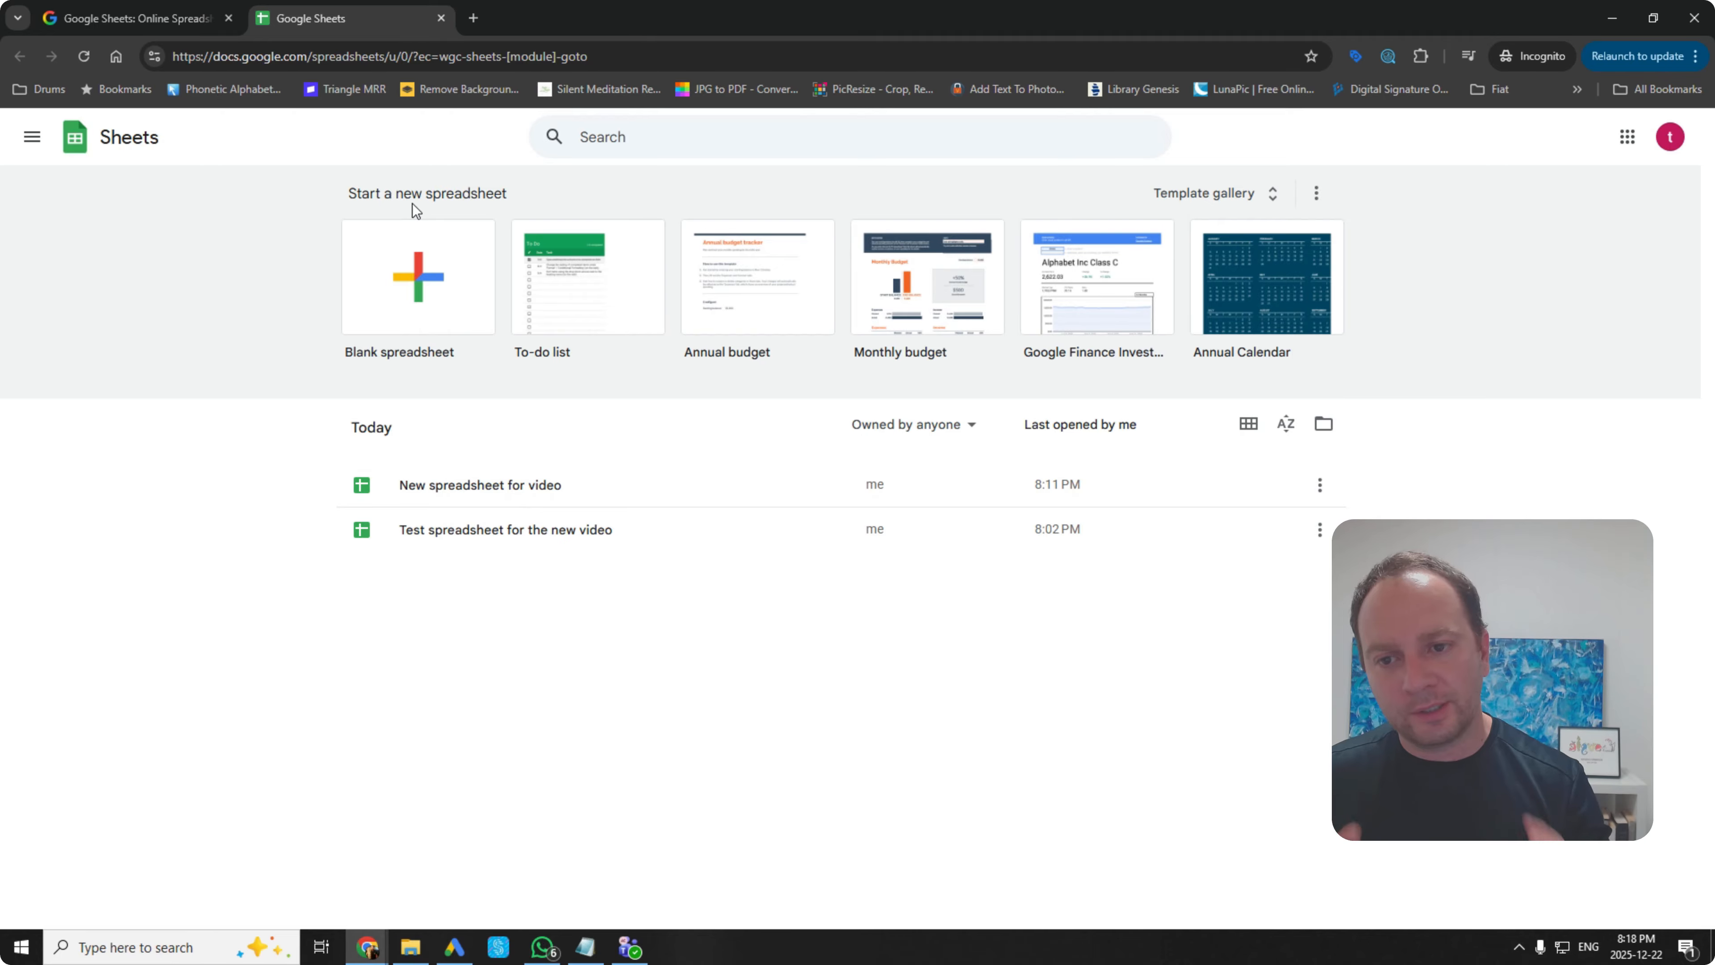
Step: Create a blank spreadsheet and retitle it with the owner's first name plus 's Spreadsheet'
left_click(405, 273)
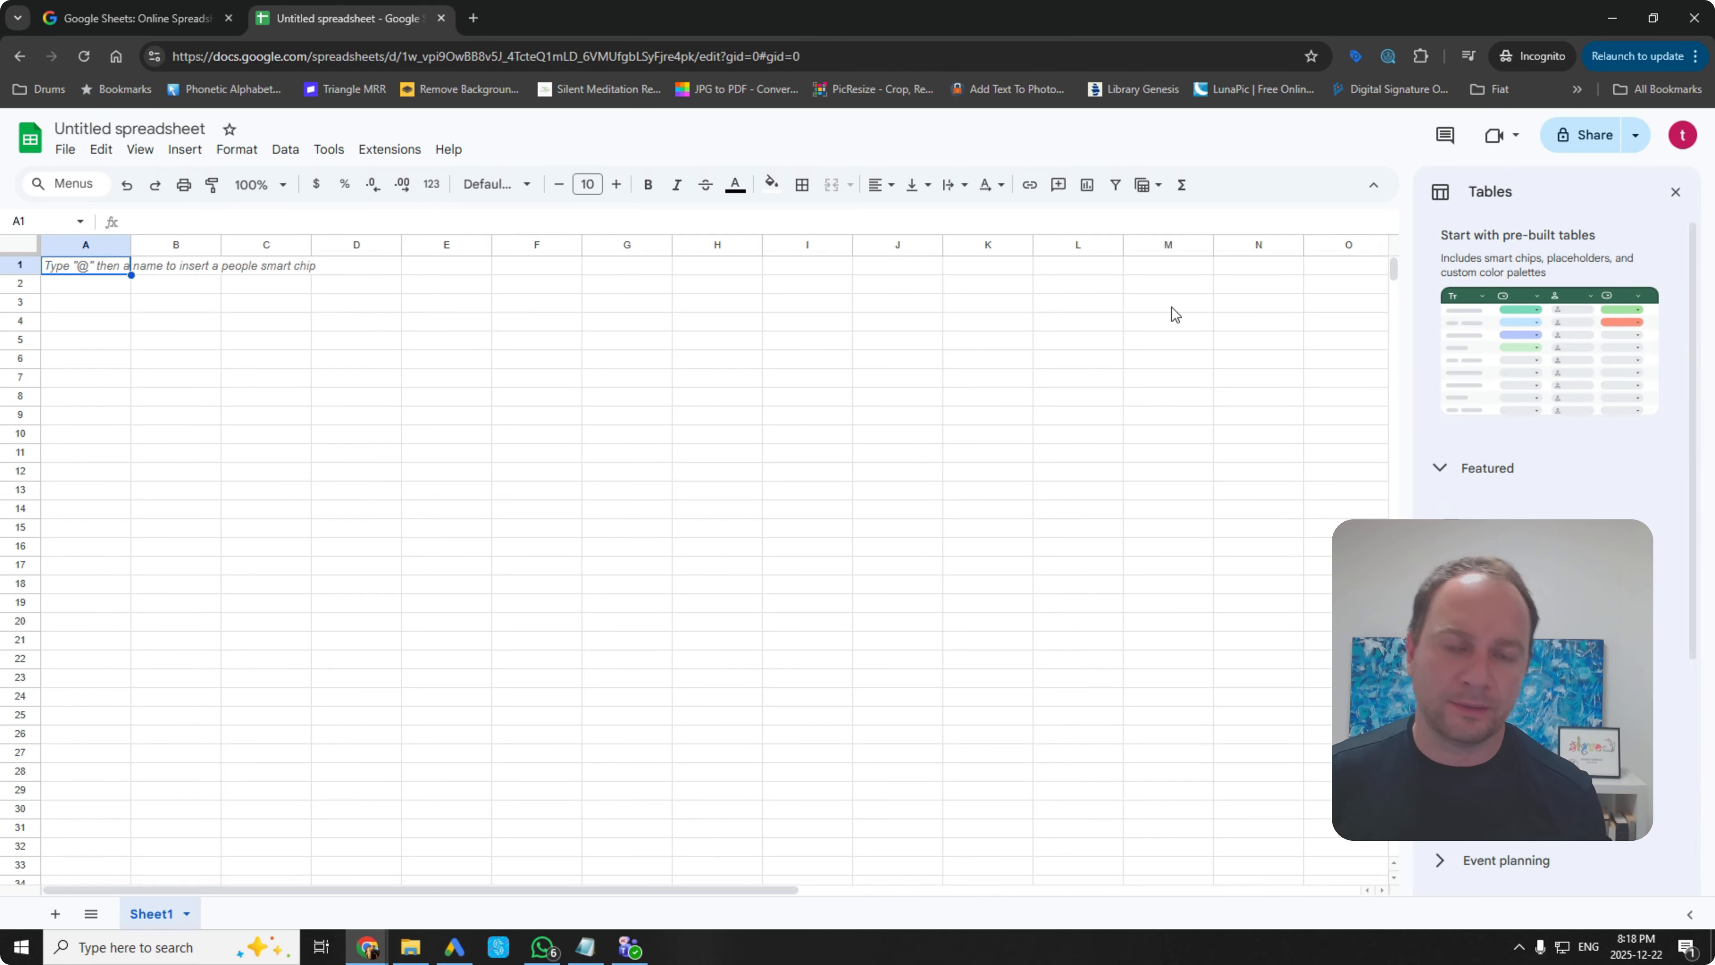
left_click(1675, 192)
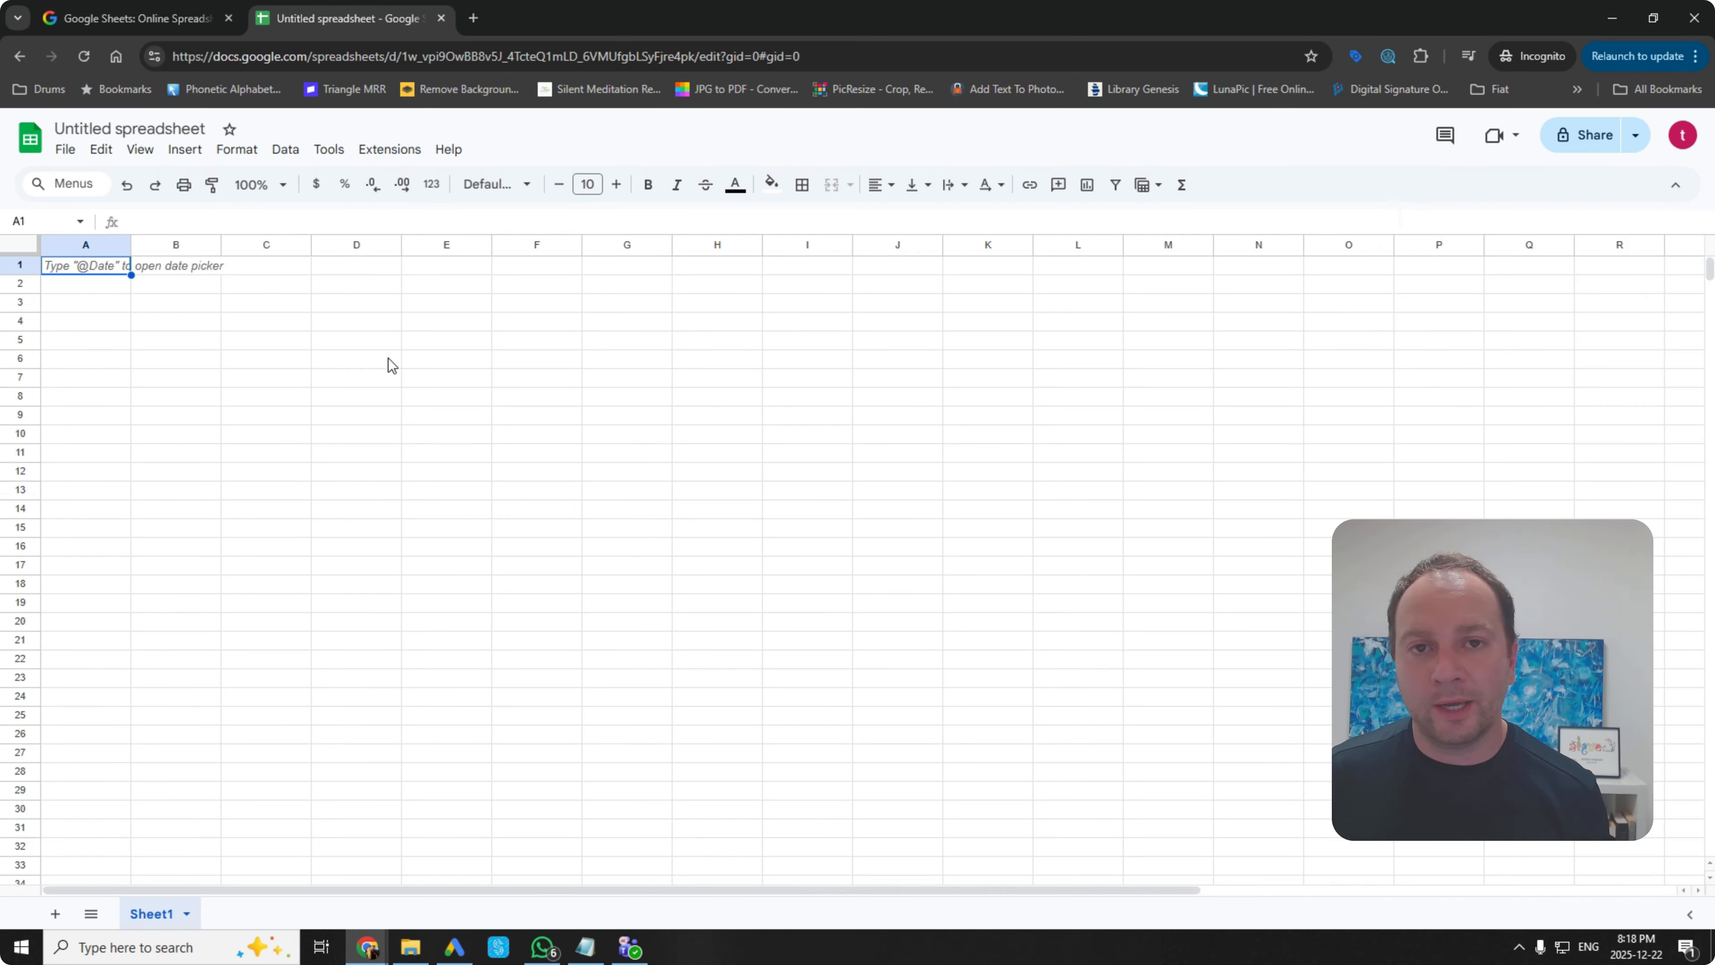
left_click(124, 131)
key("ctrl+a")
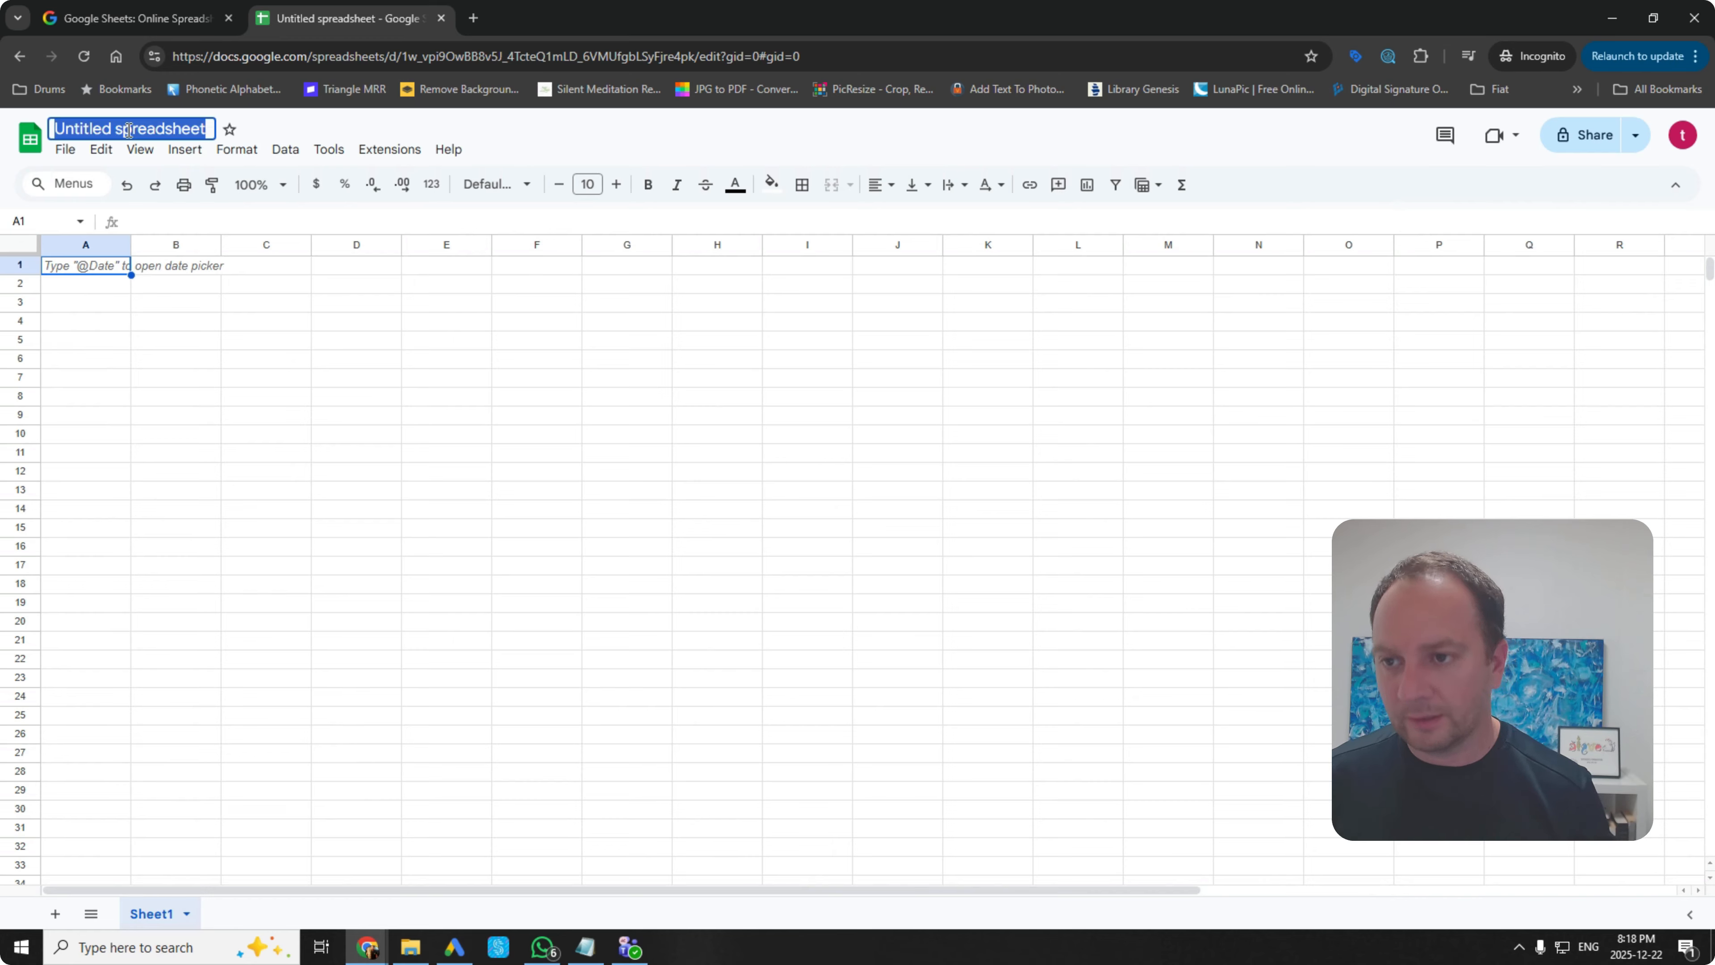
key("BackSpace")
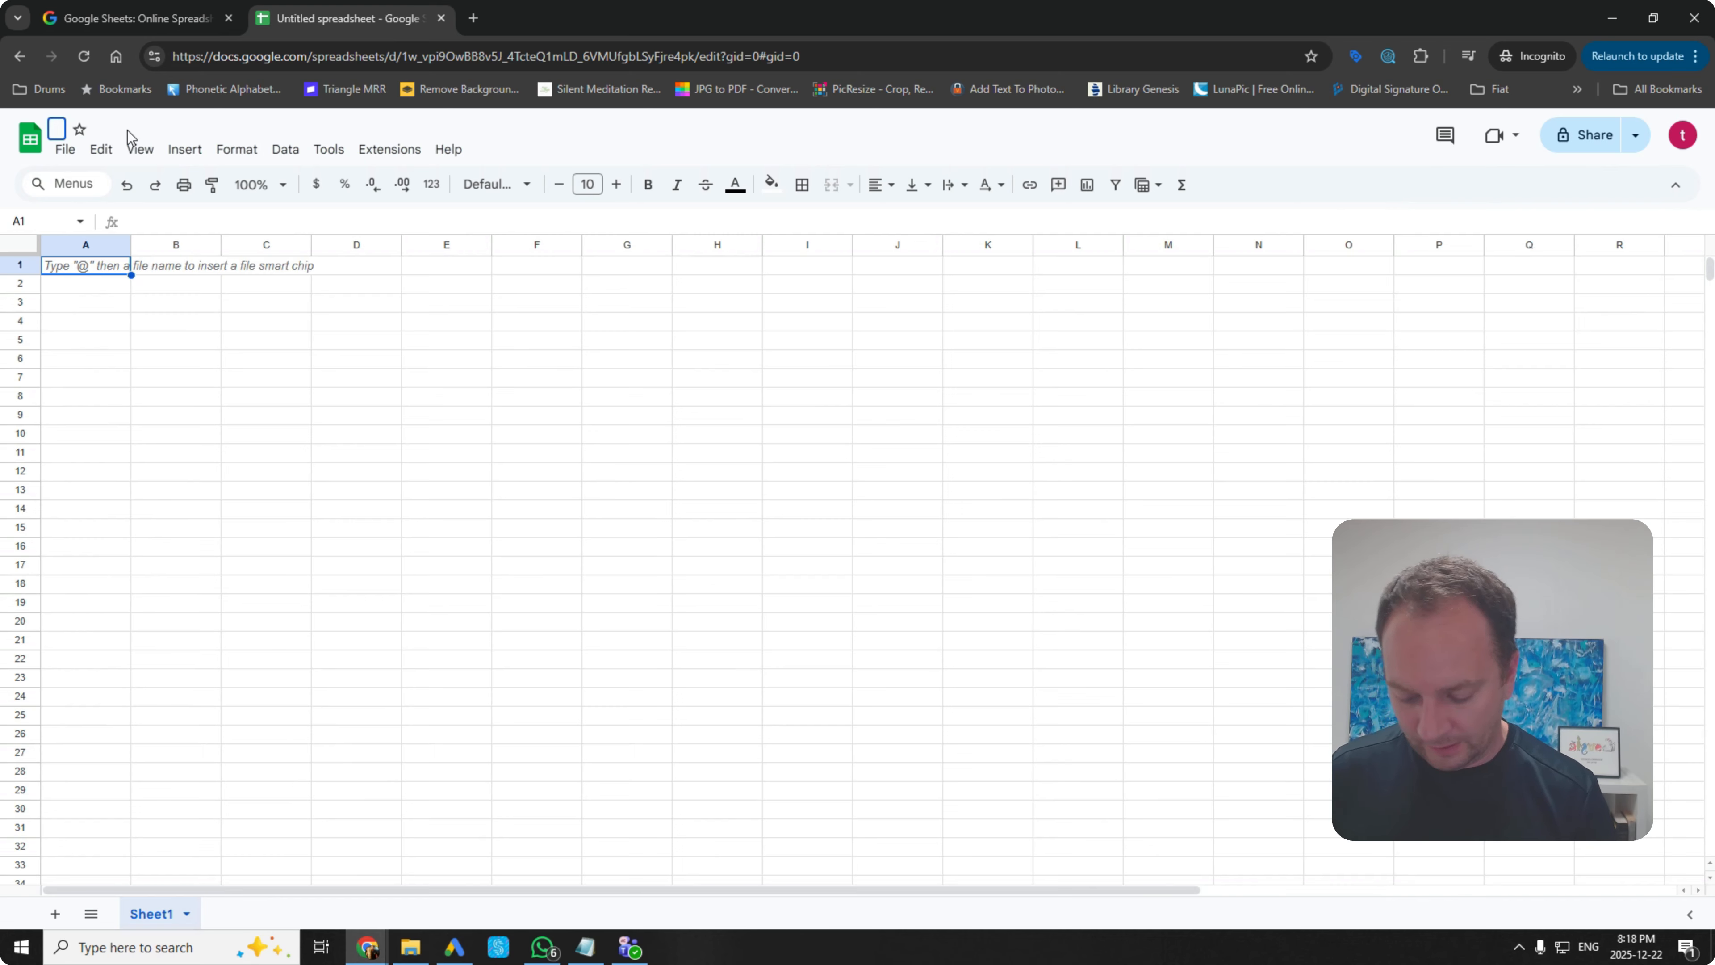
type("Al")
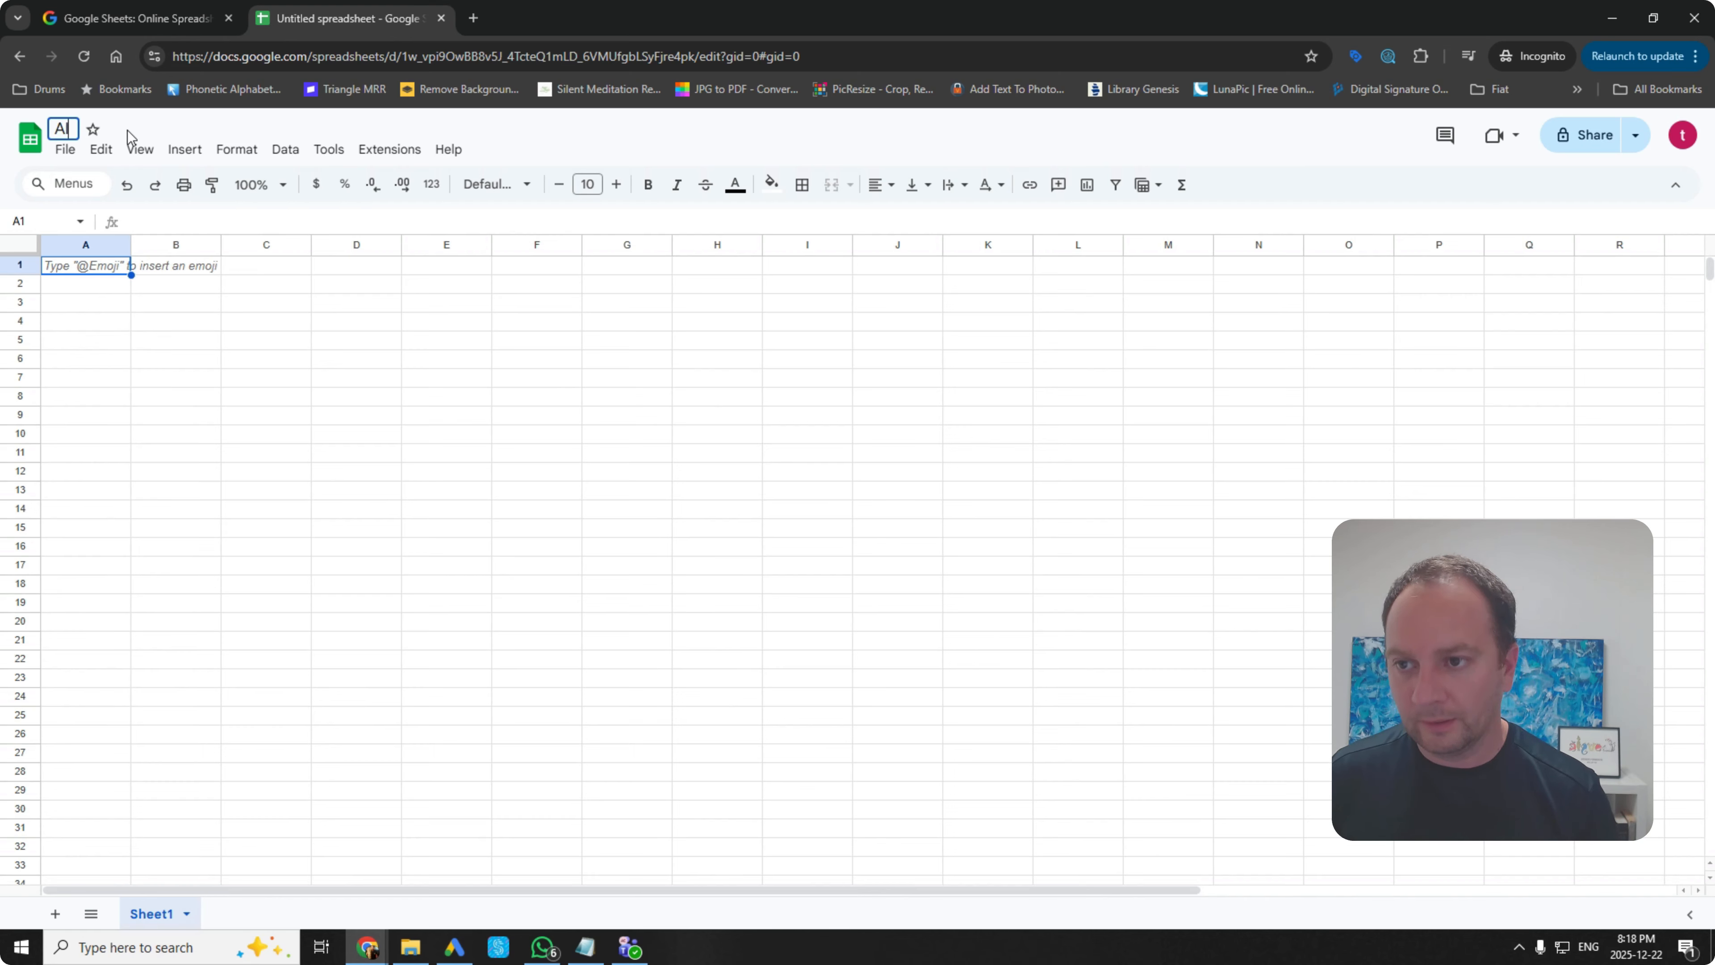
type("essandro's ")
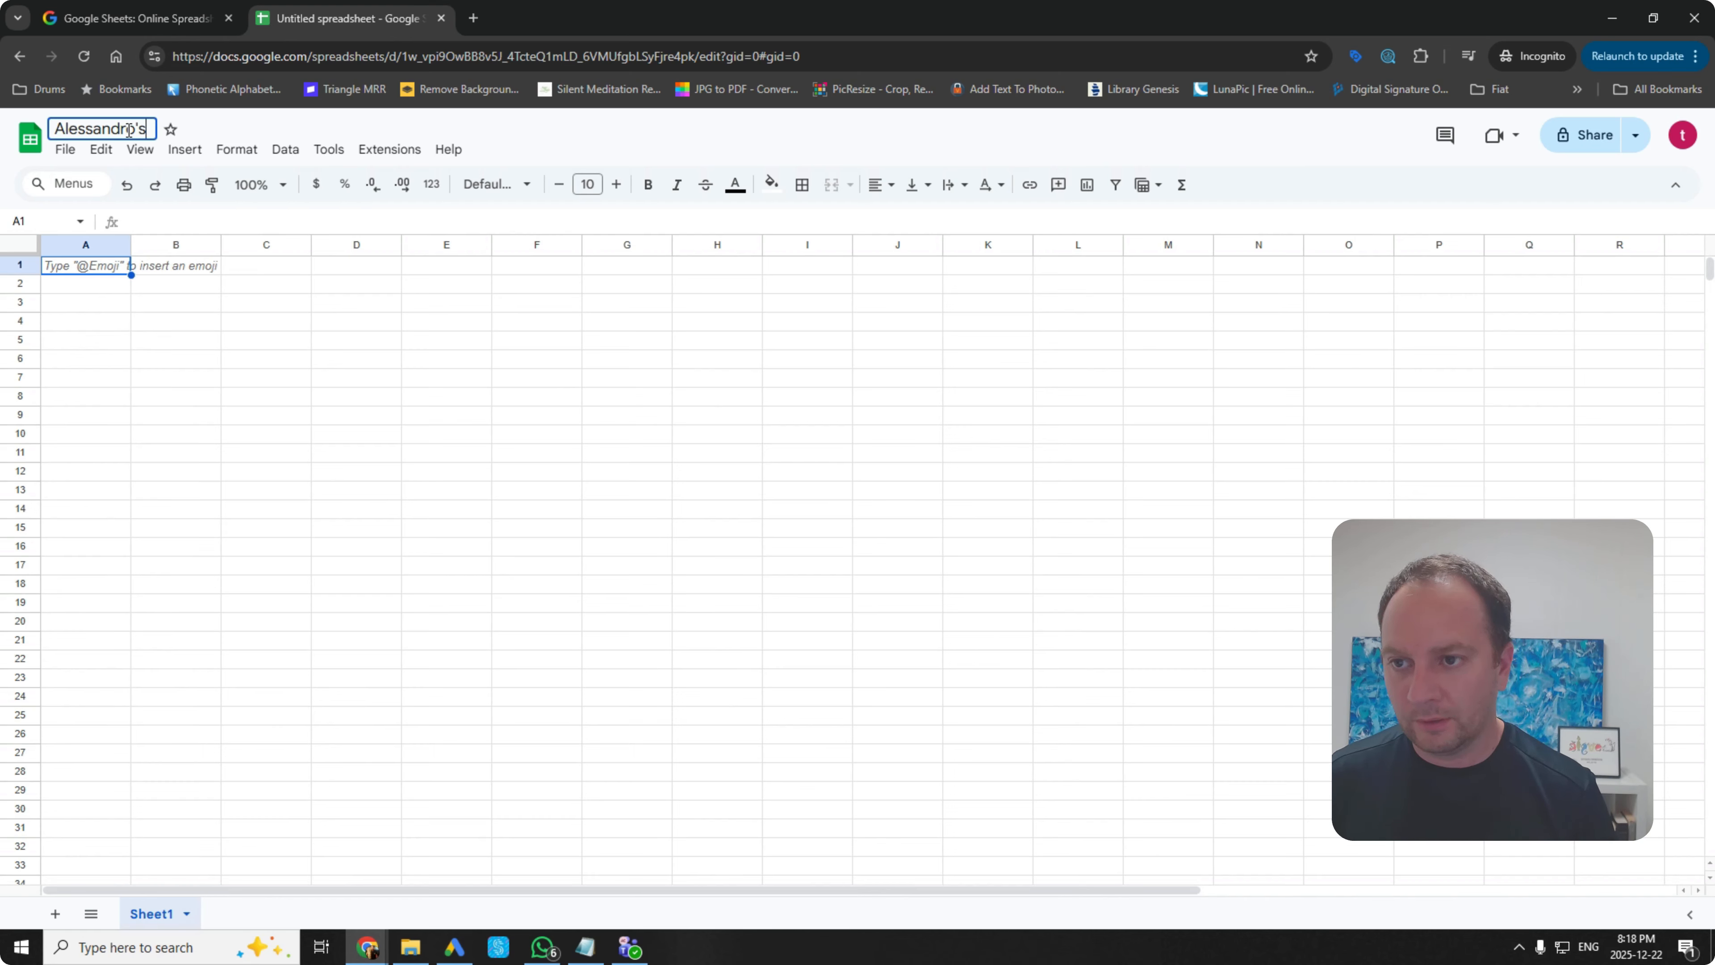
type("Sp")
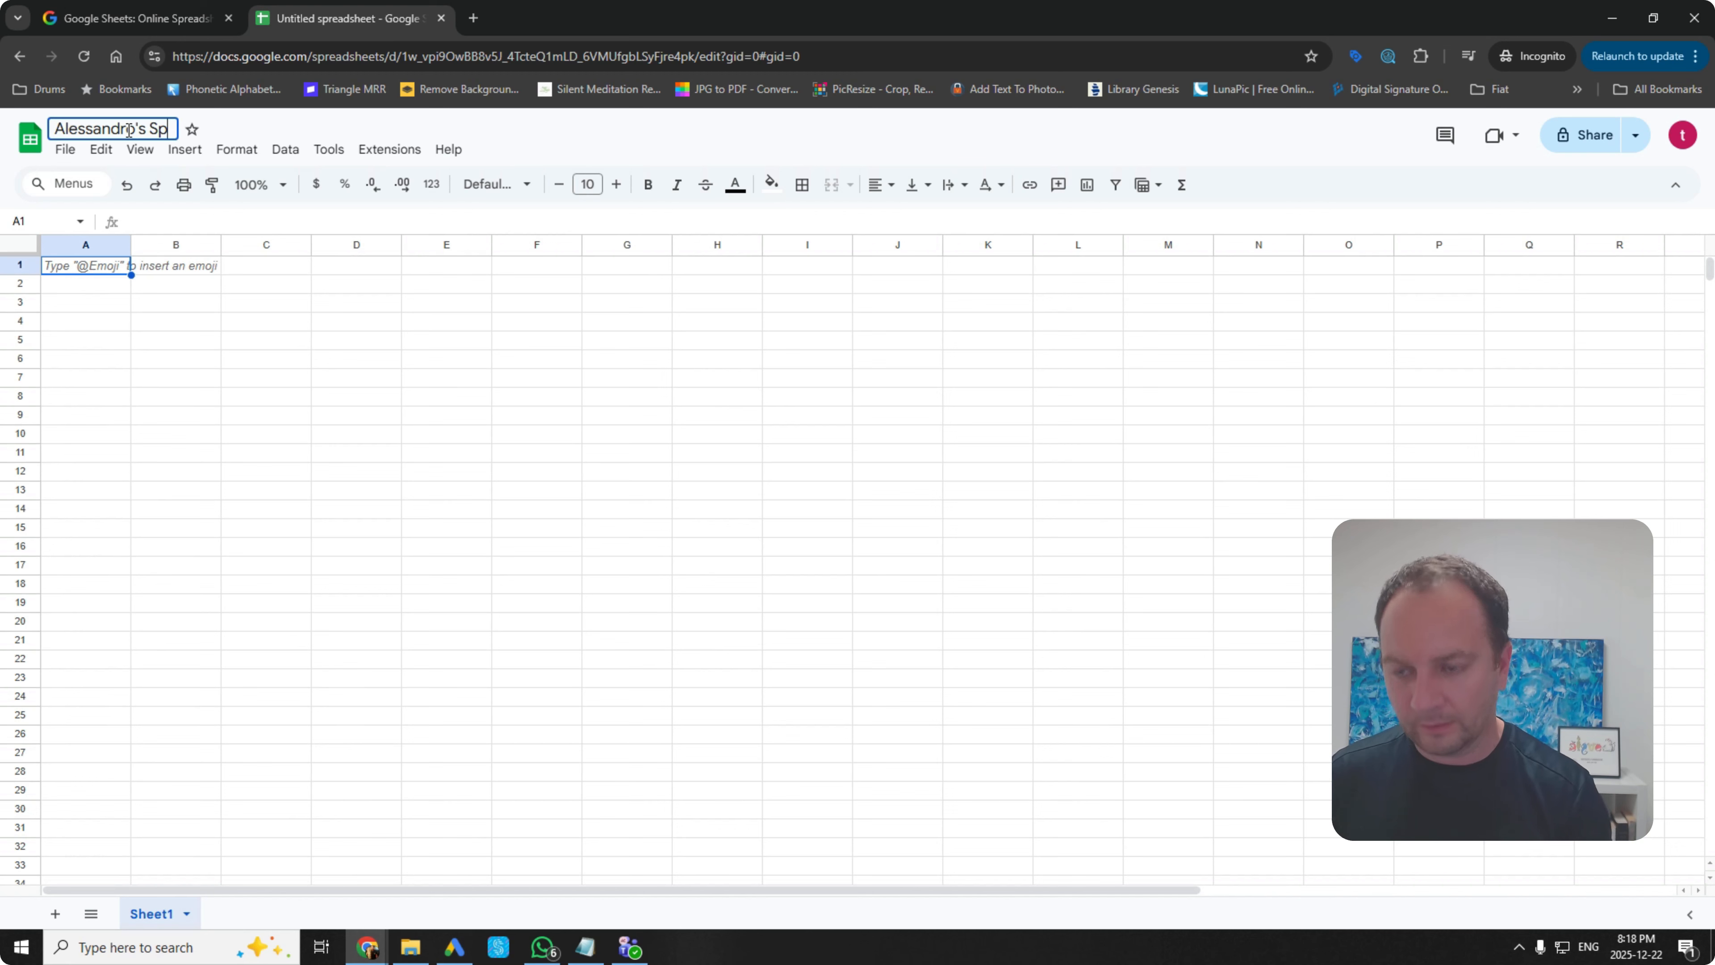
type("readsheet")
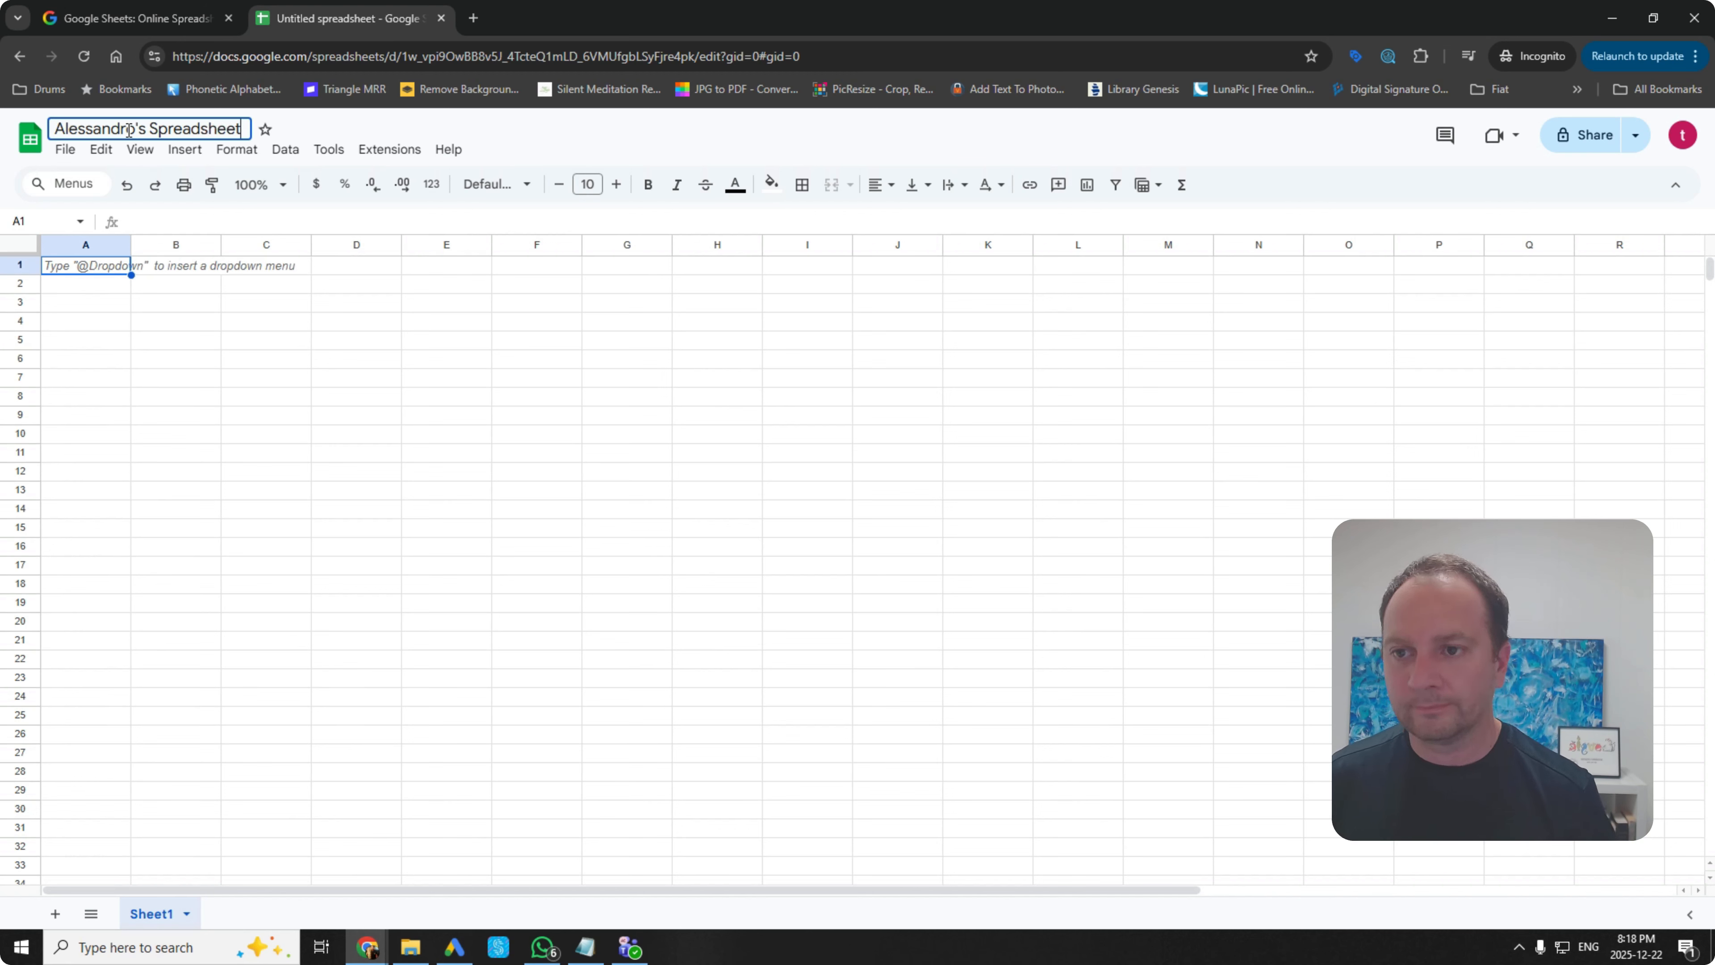
left_click(197, 335)
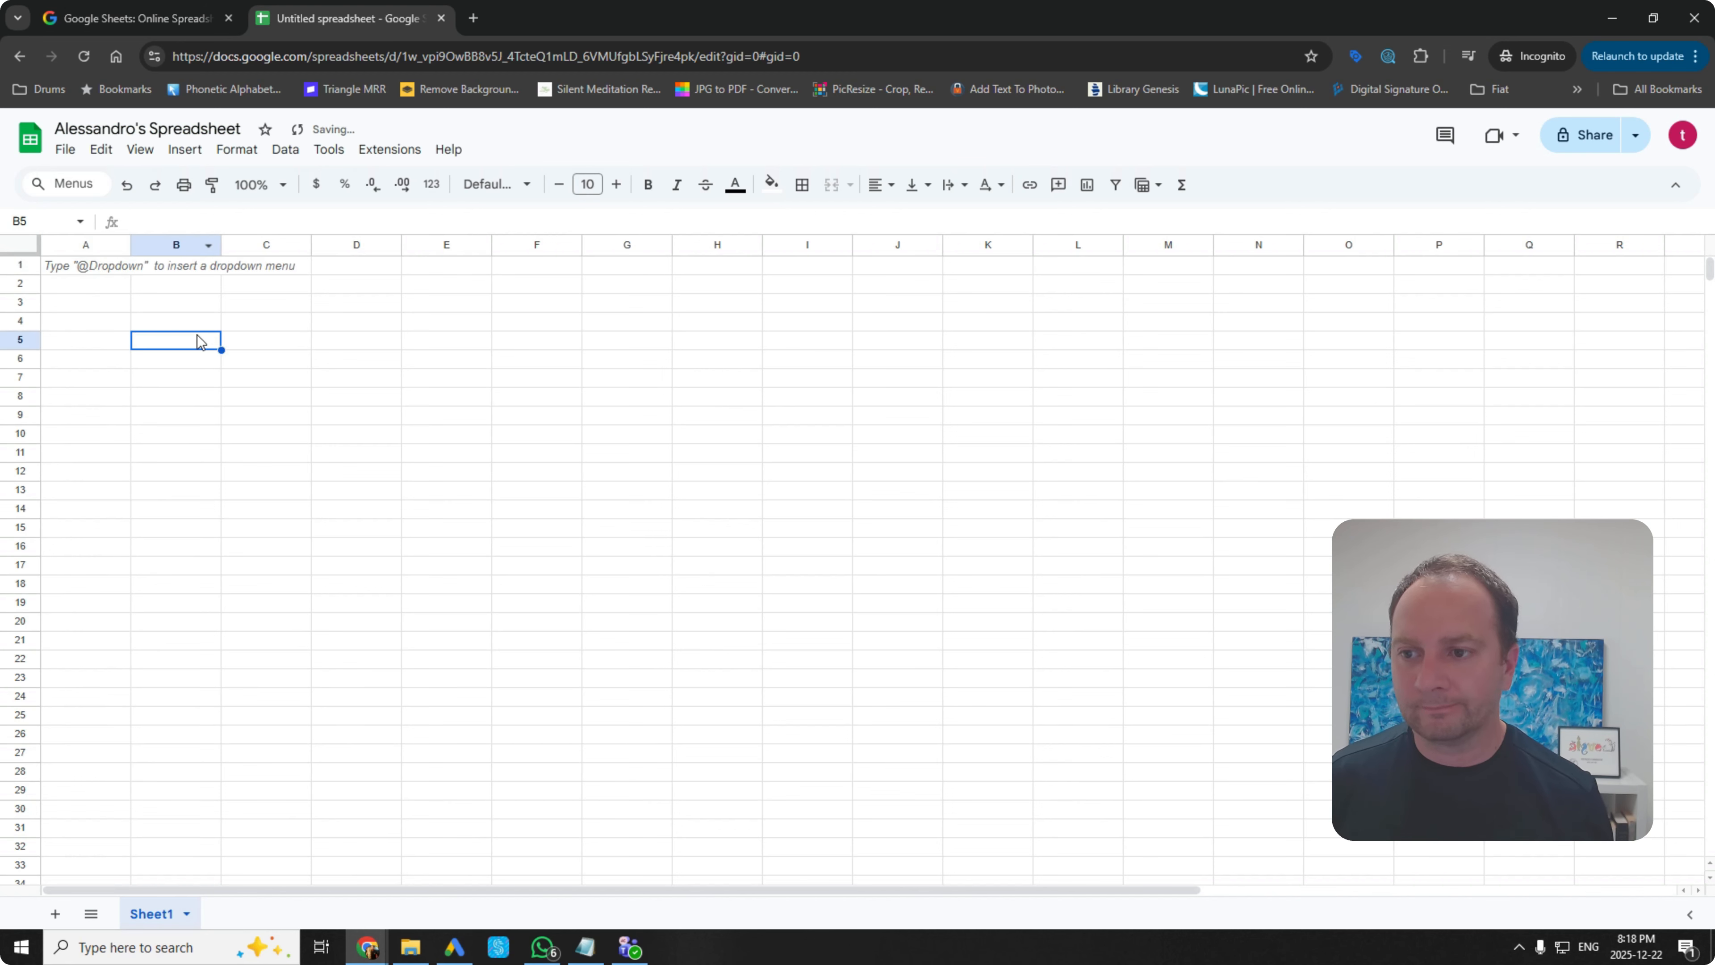
Step: Apply All borders to A1:C10, forming a three-column, ten-row grid
left_click(110, 269)
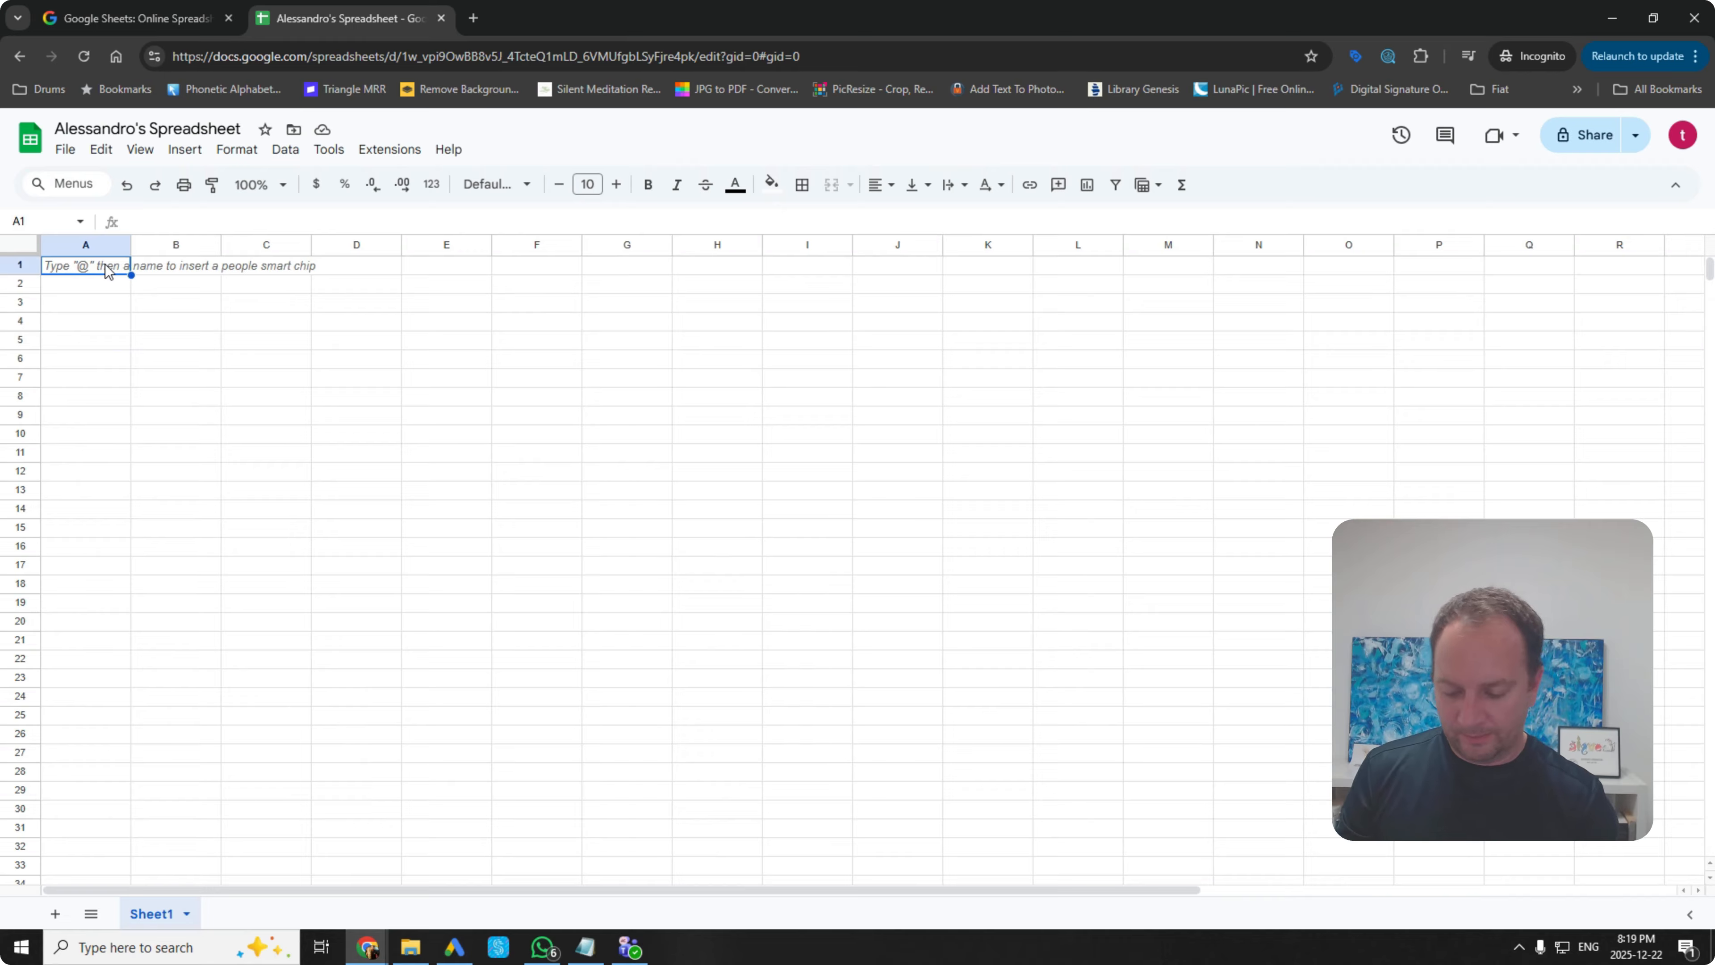
left_click(137, 354)
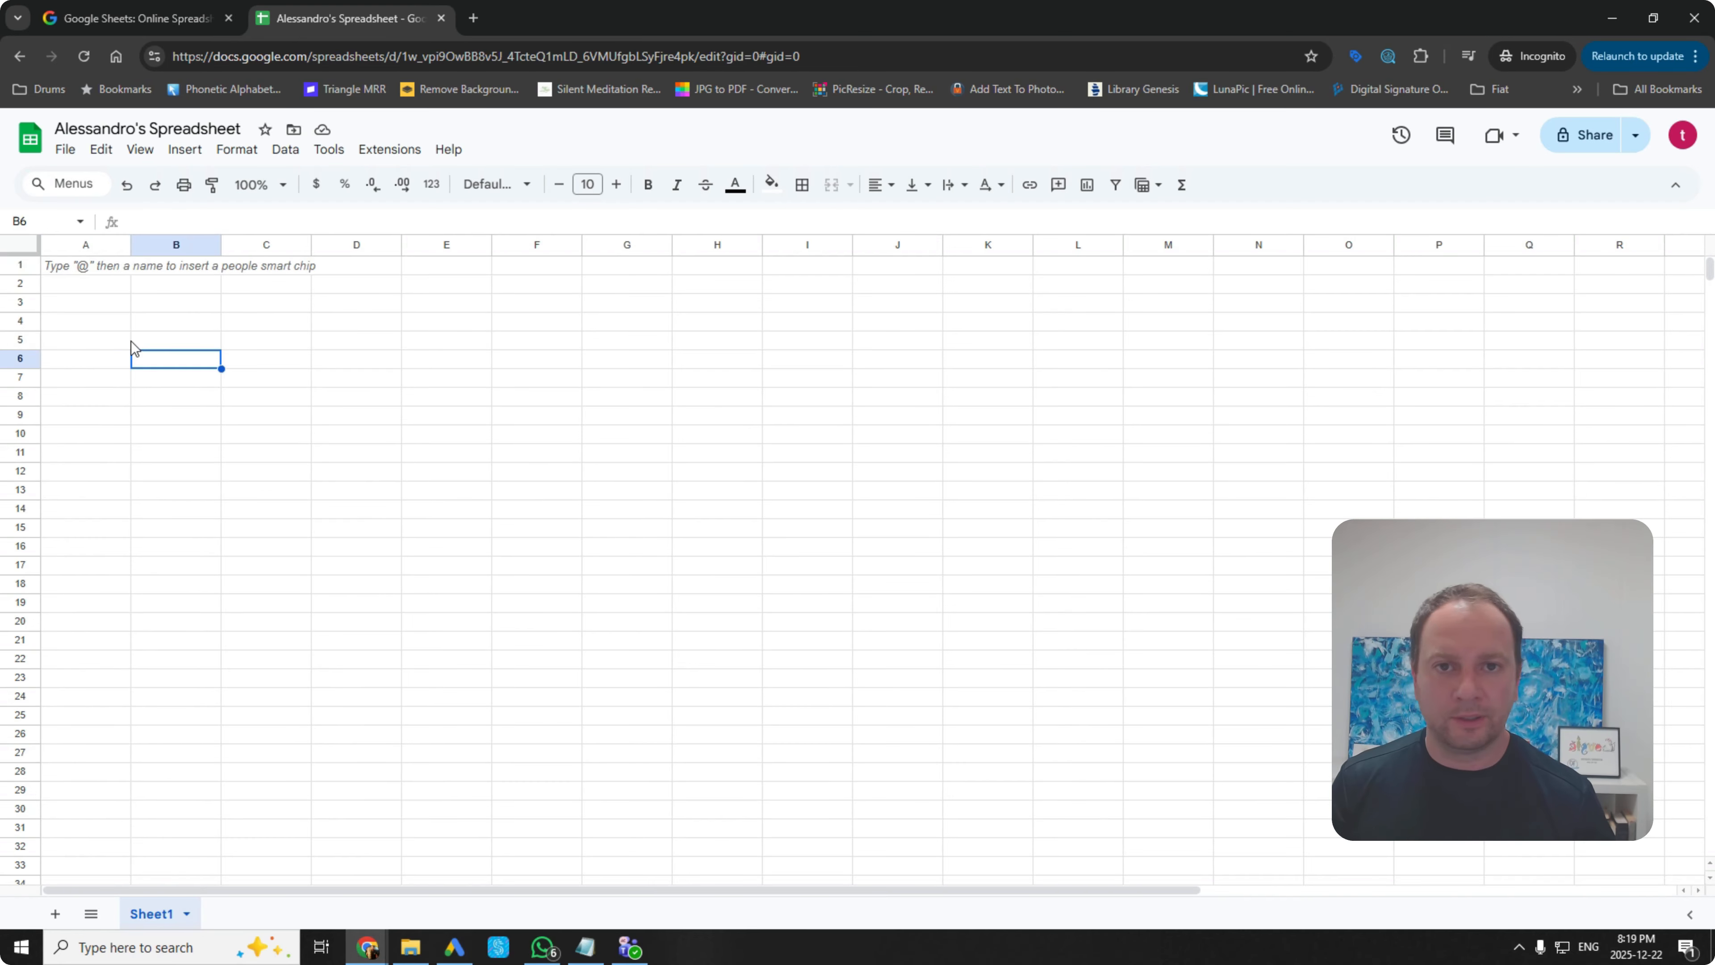
left_click(288, 419)
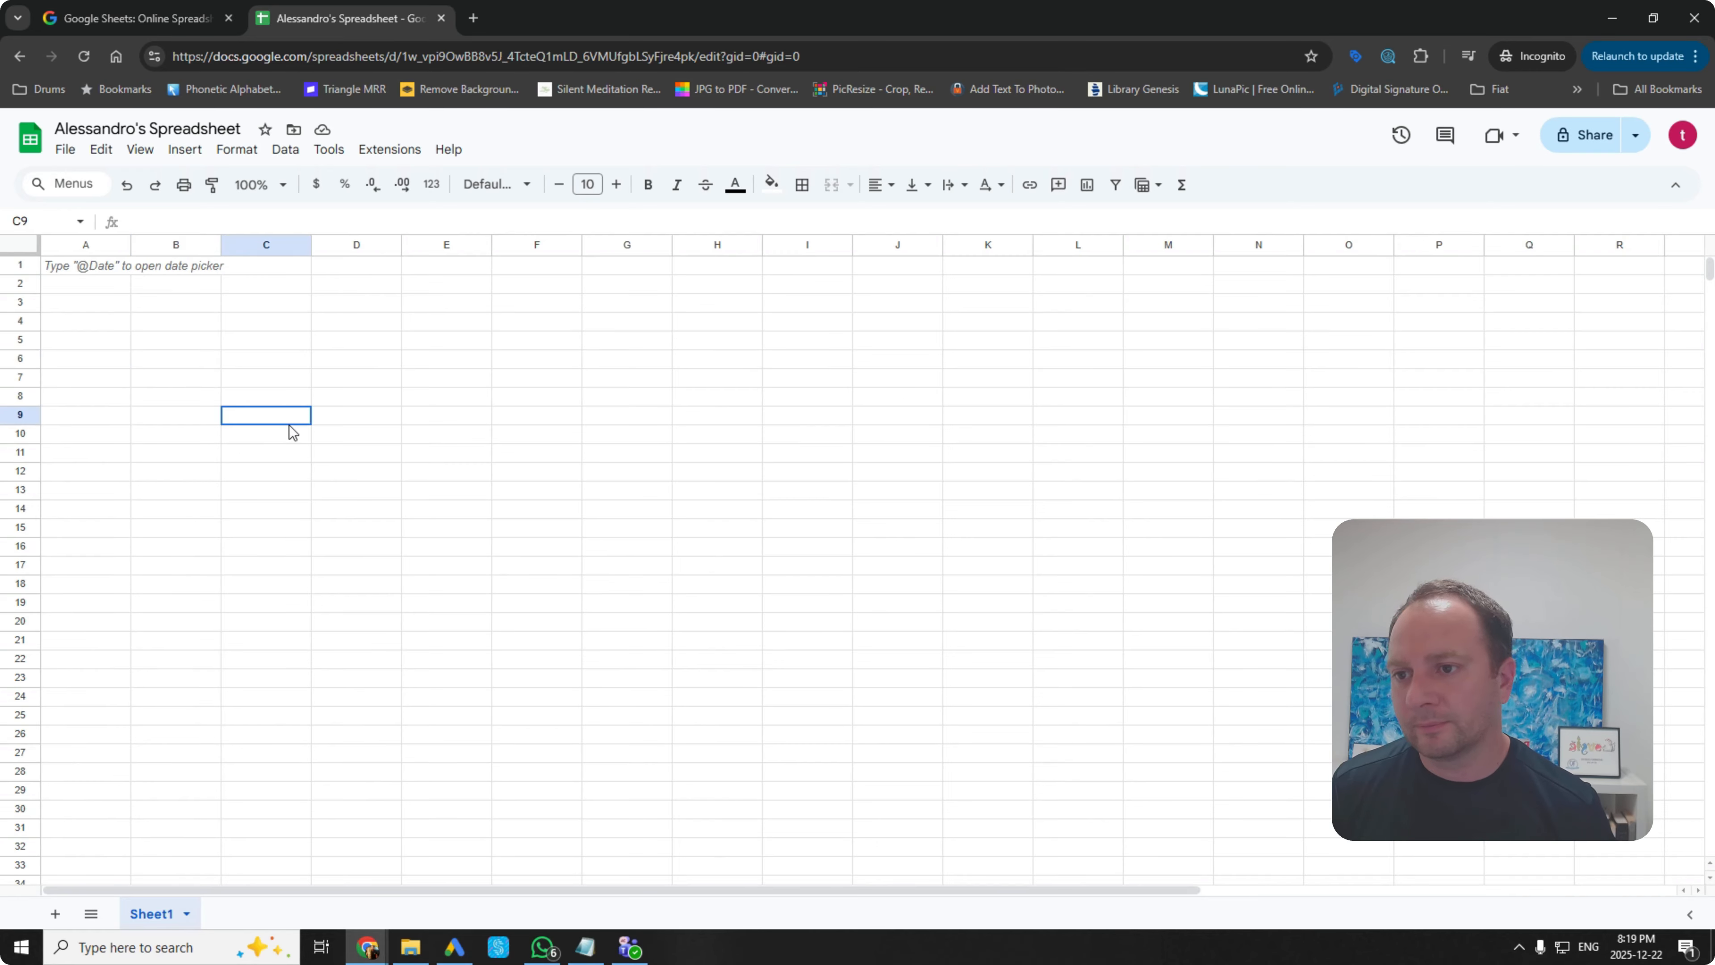
left_click_drag(81, 264, 252, 443)
left_click(252, 467)
left_click_drag(68, 272, 299, 439)
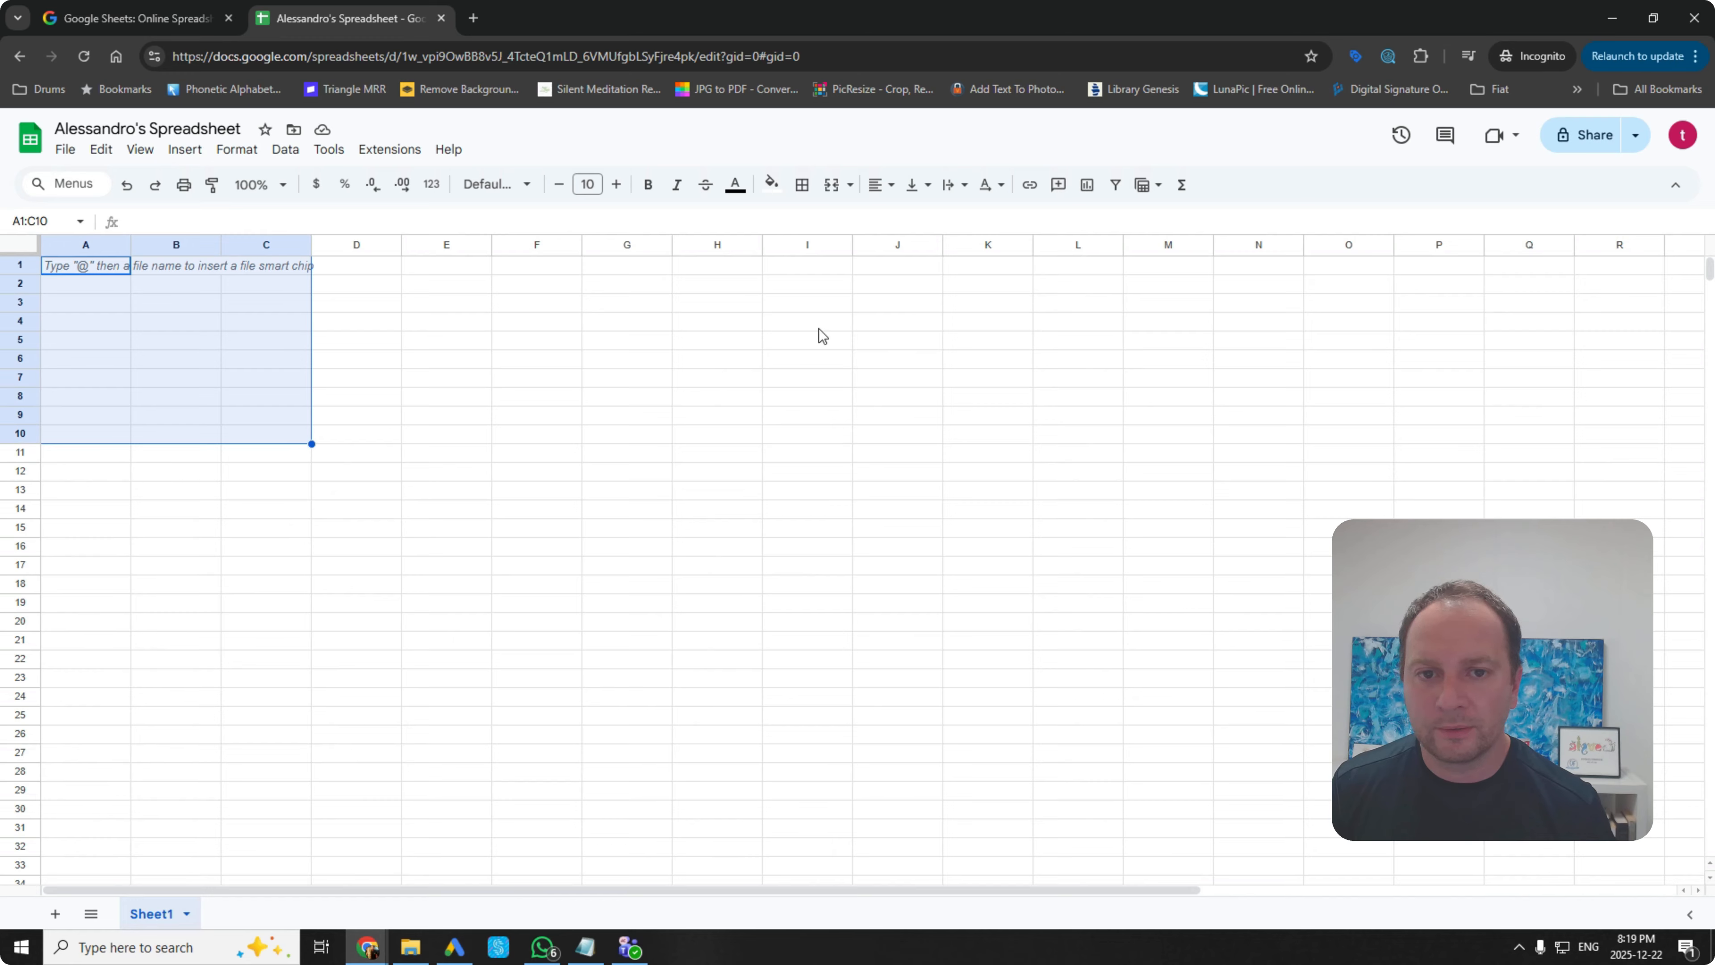
left_click(802, 188)
left_click(813, 224)
left_click(527, 378)
Step: Enter the headings Spend, Money Earned and Total in A1:C1
double_click(78, 265)
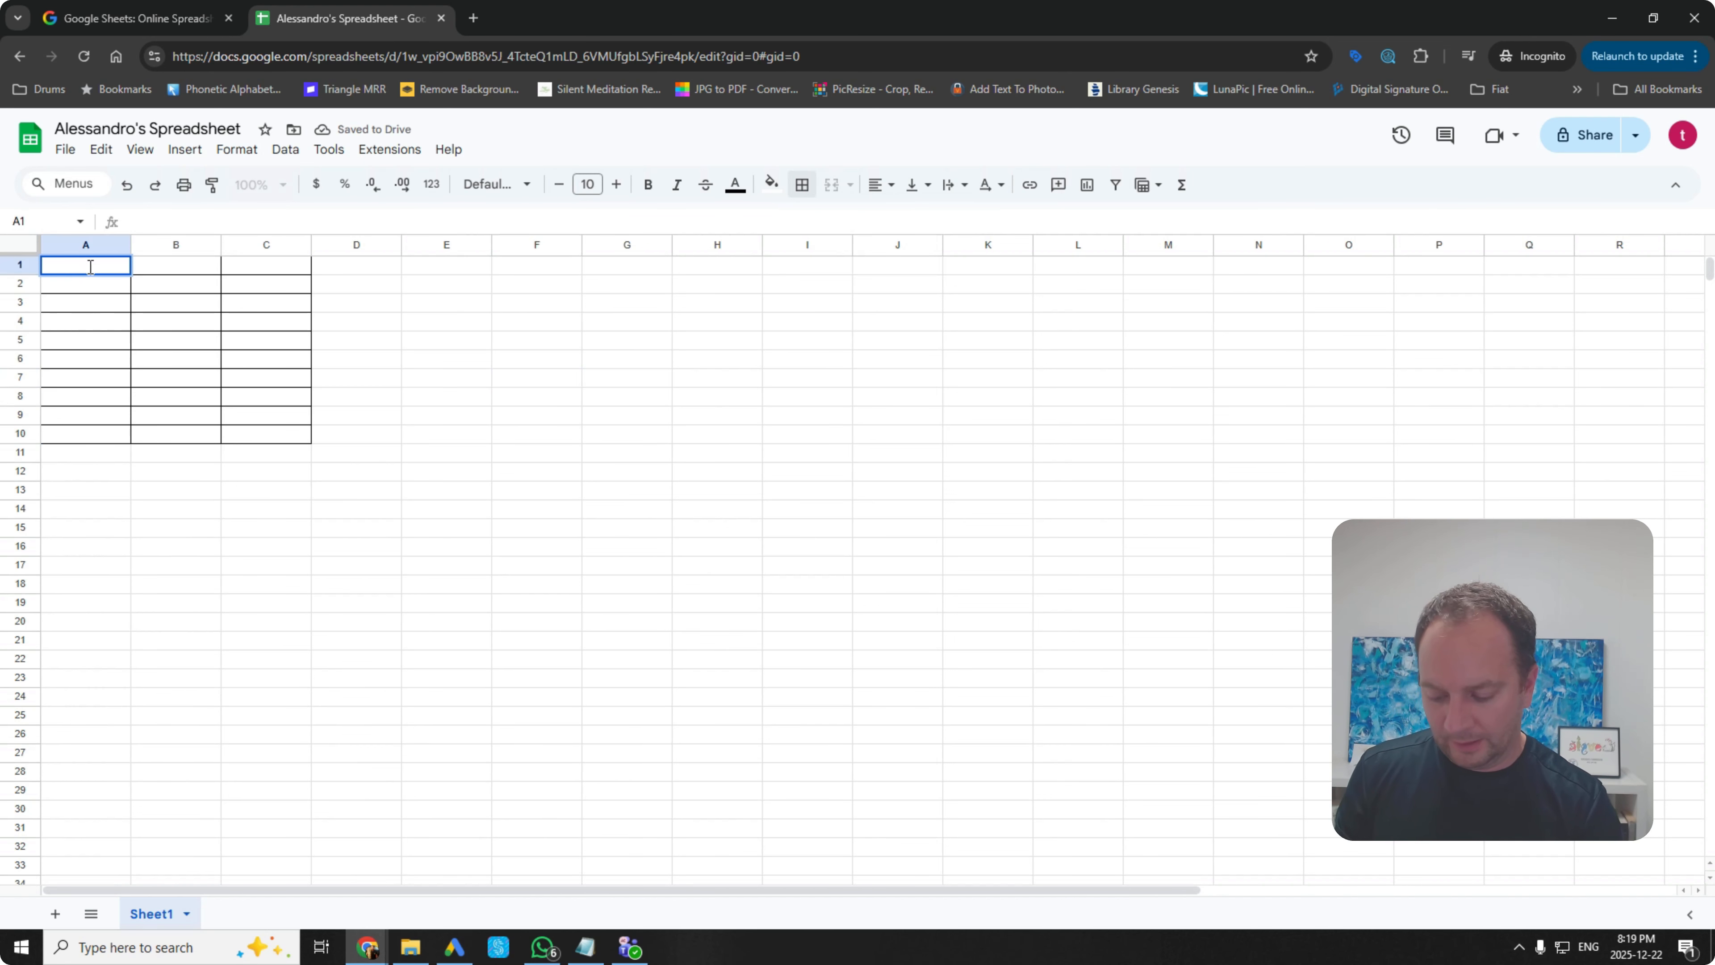
type("Spend")
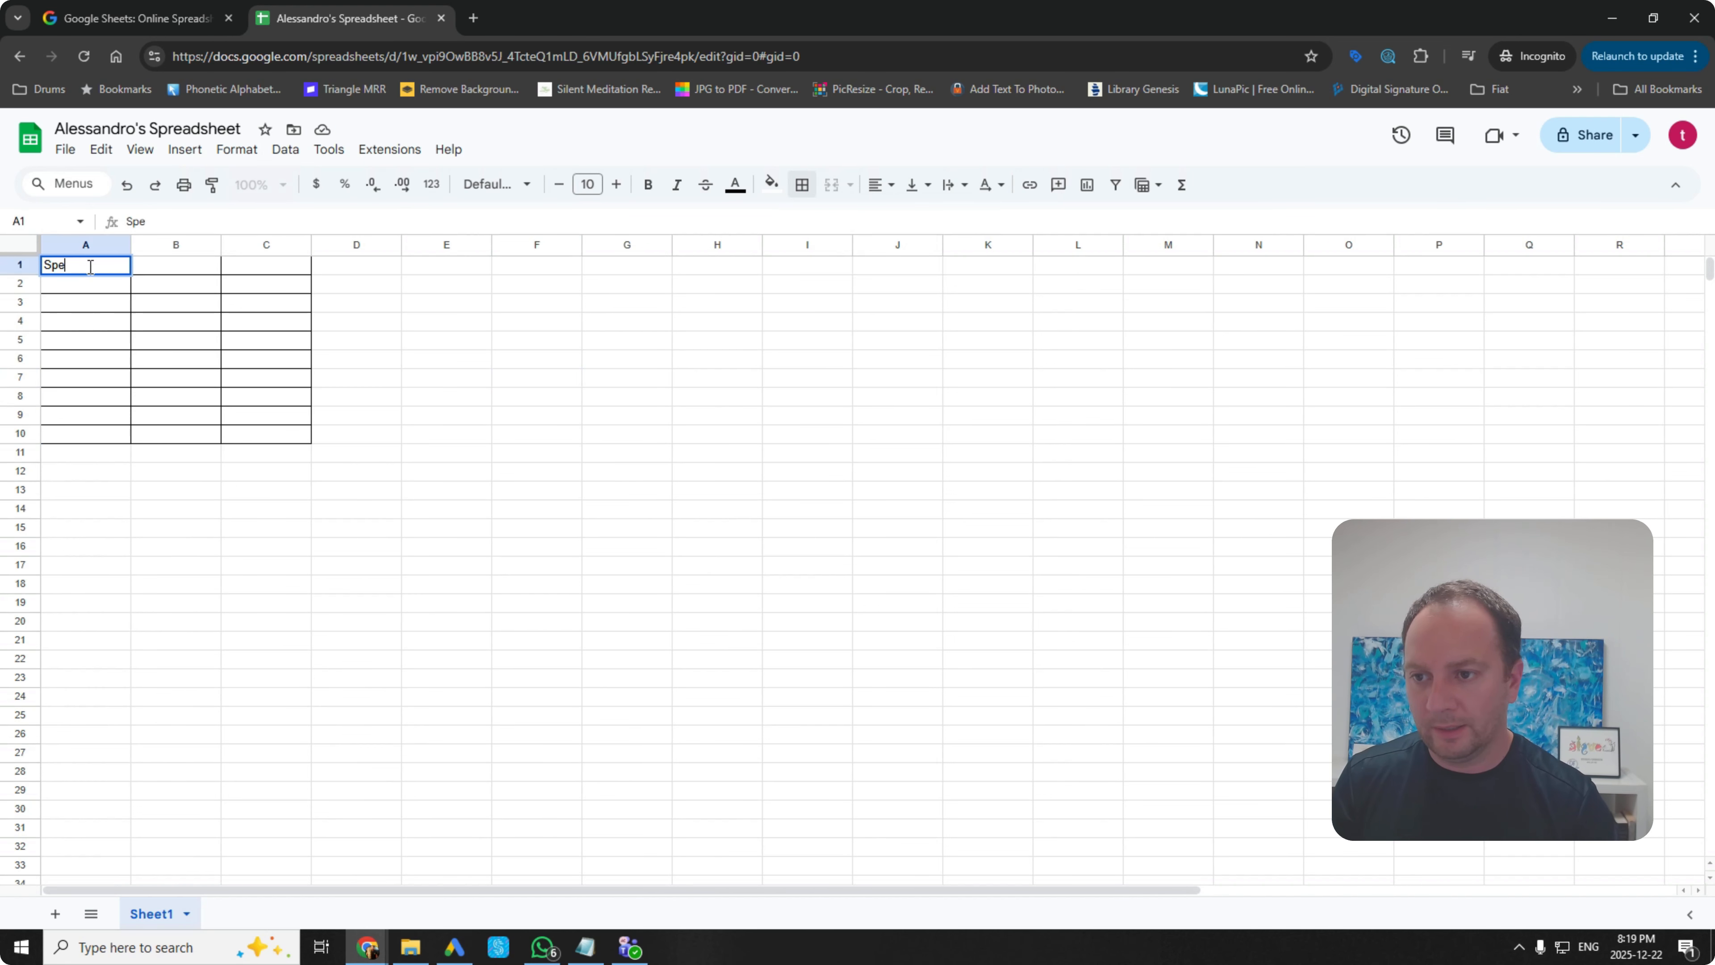
left_click(164, 271)
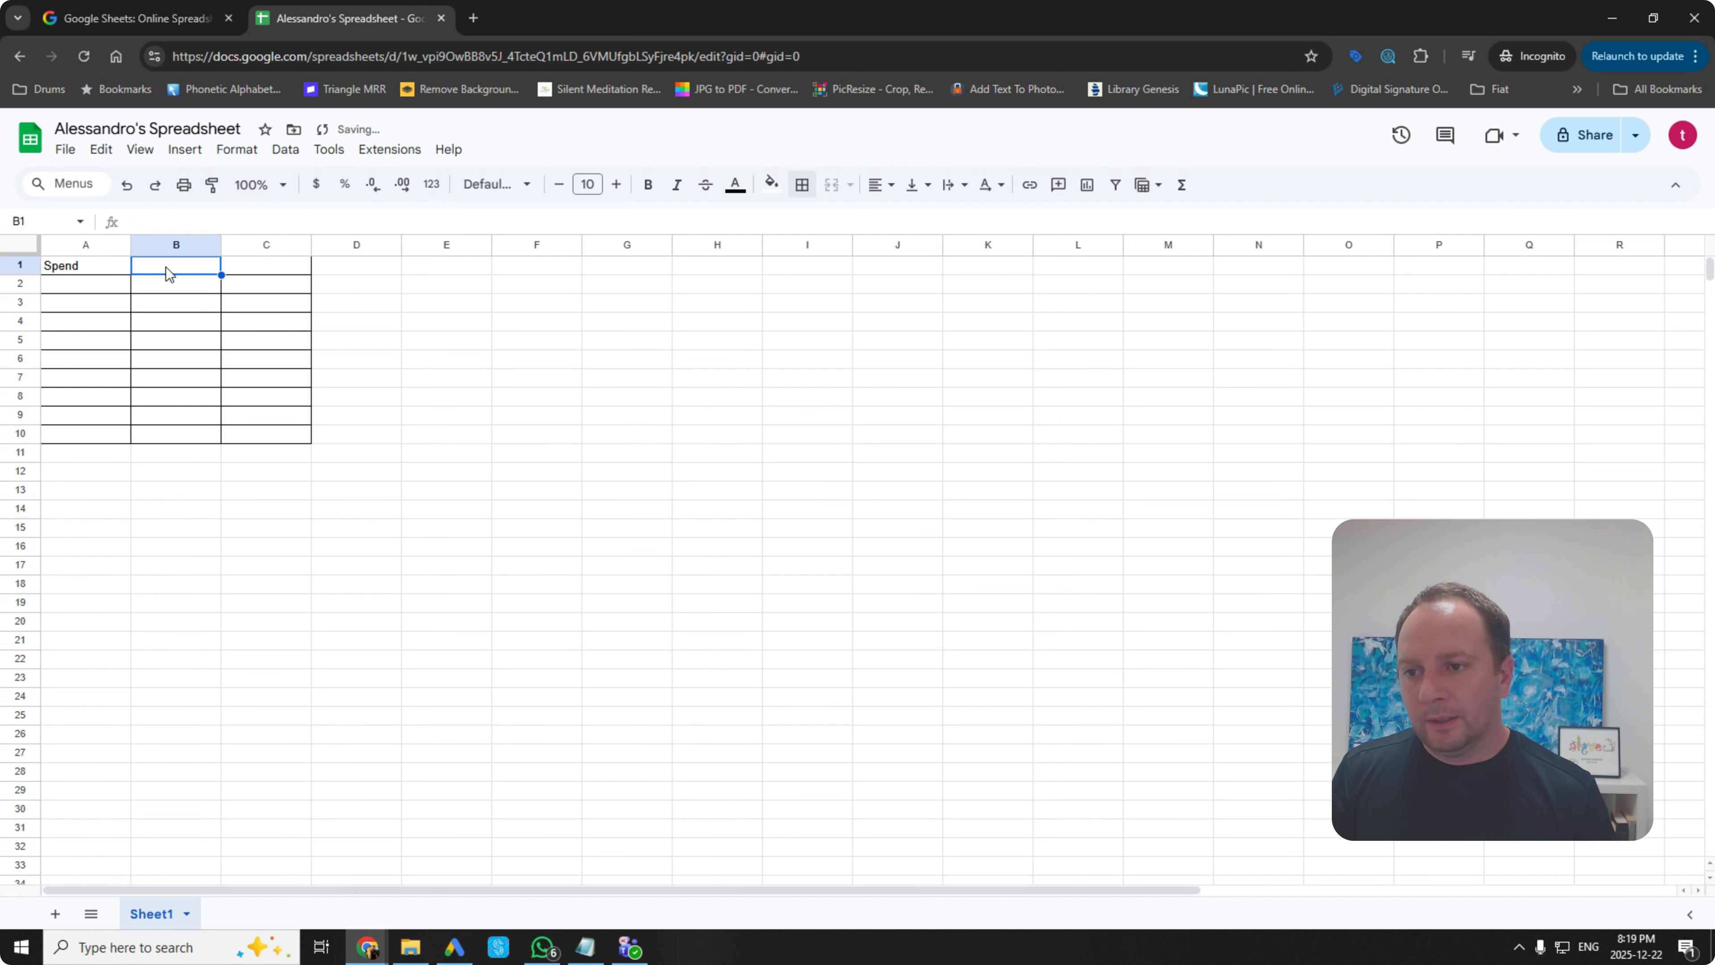
type("Money")
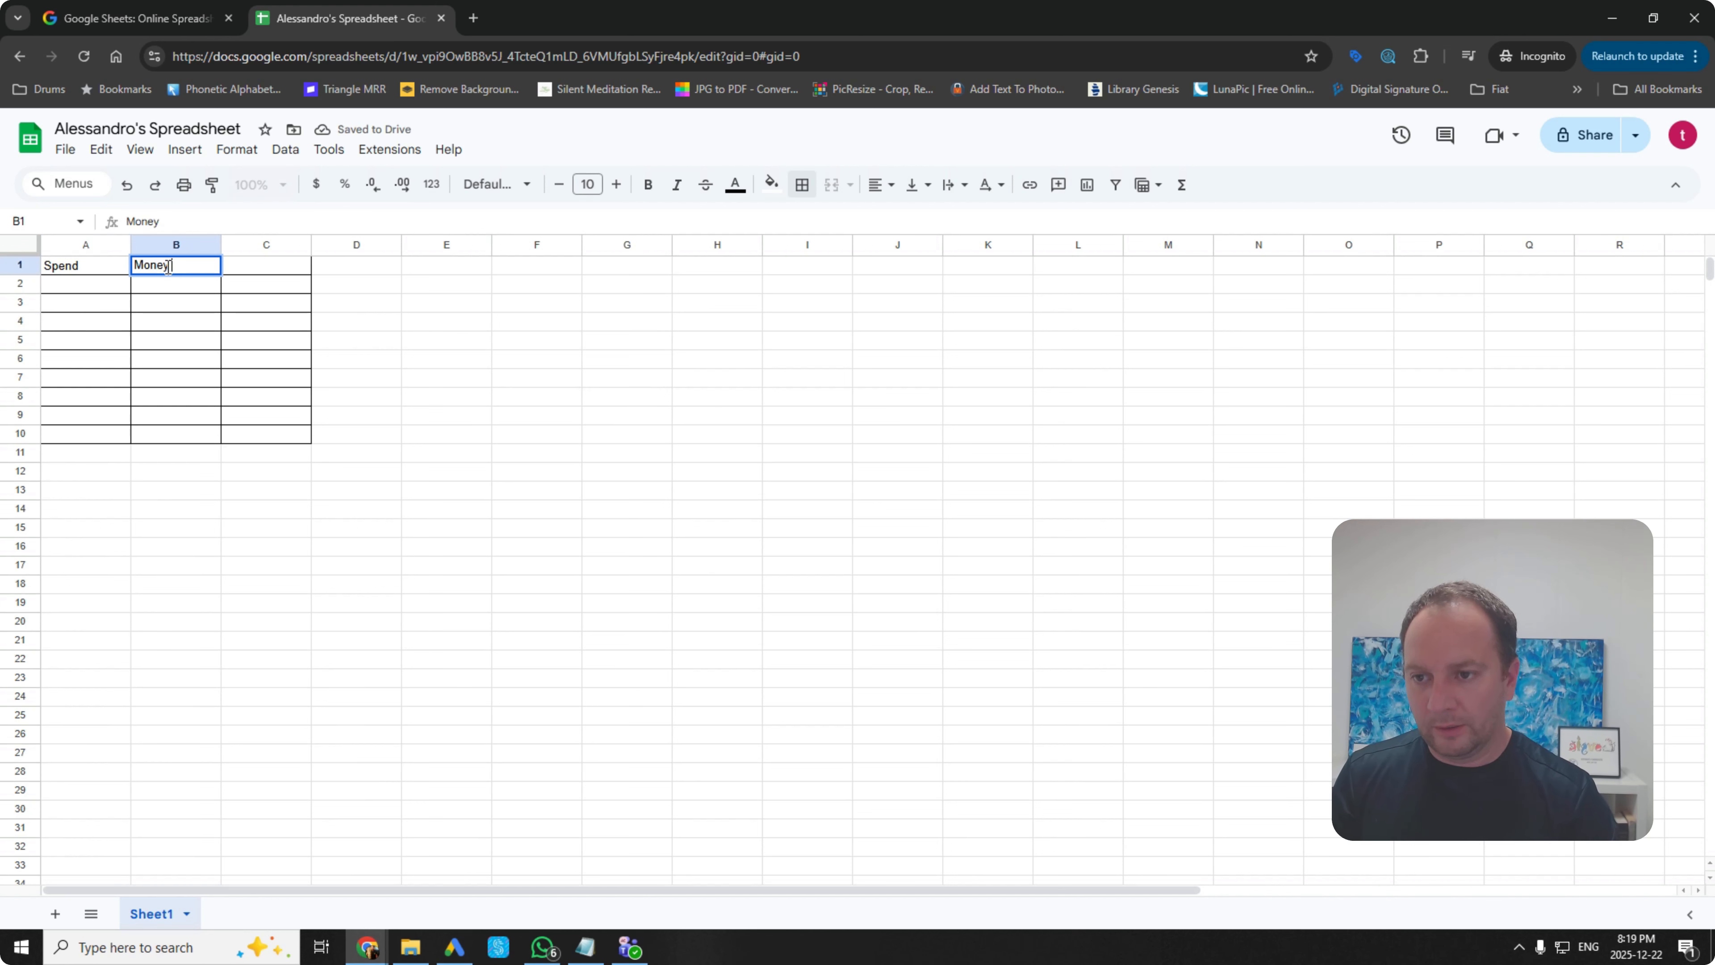
type(" Earned")
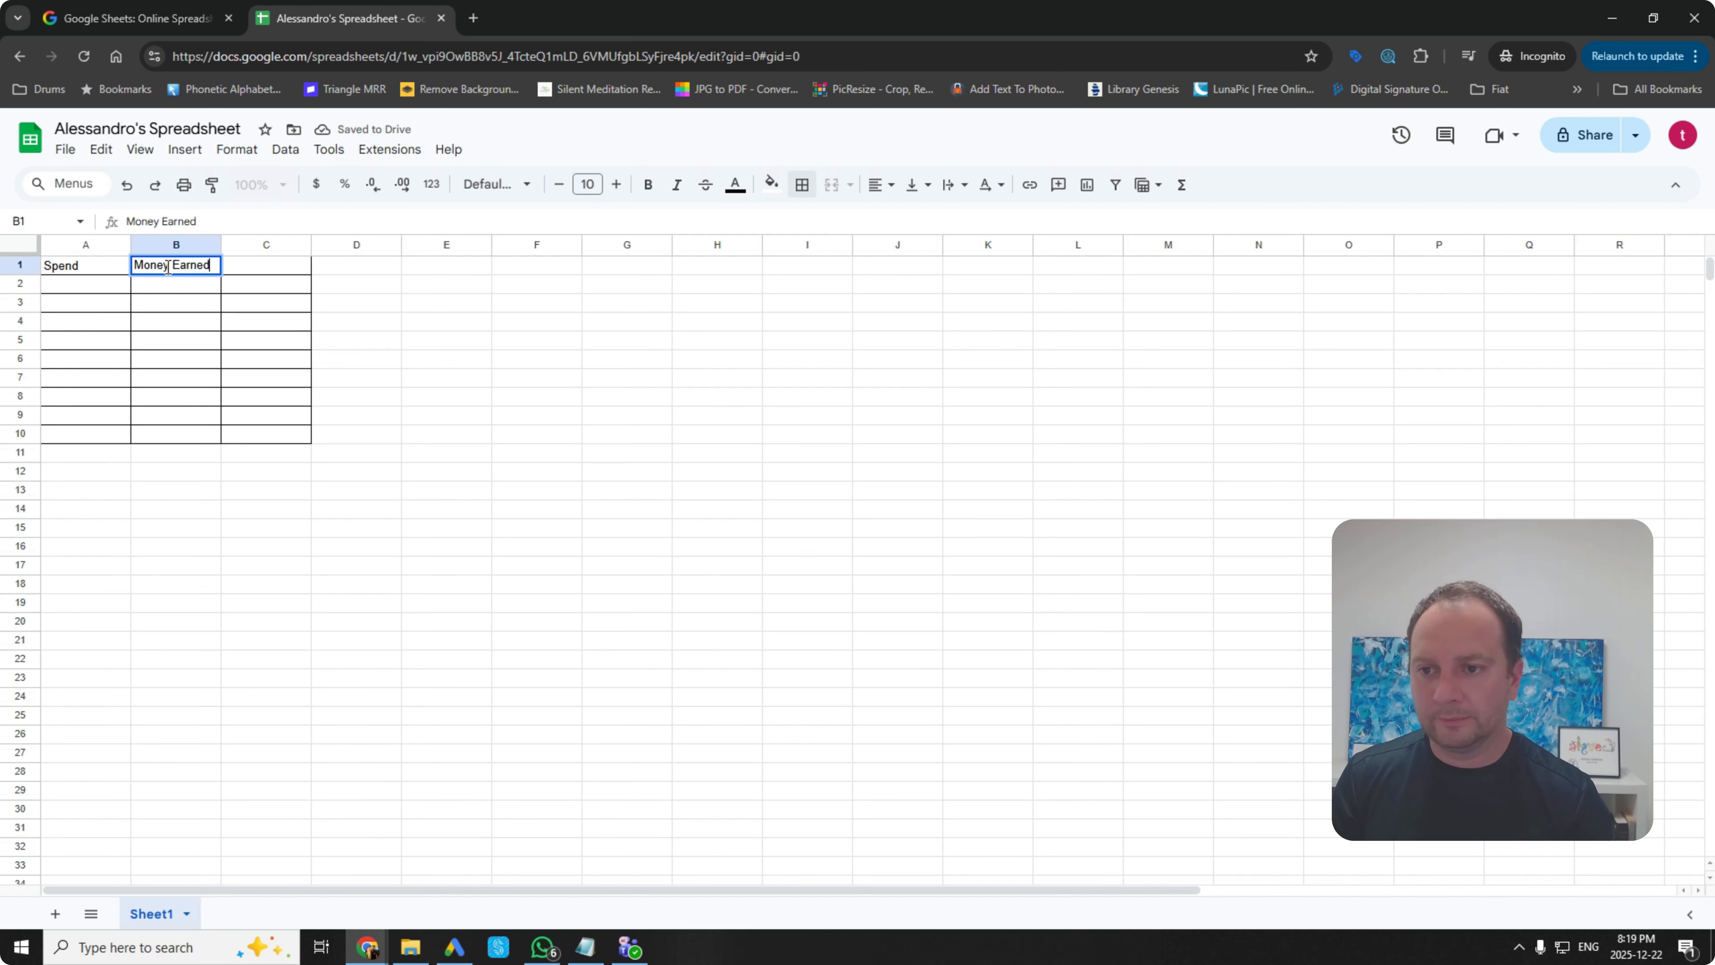
left_click(285, 335)
left_click(285, 271)
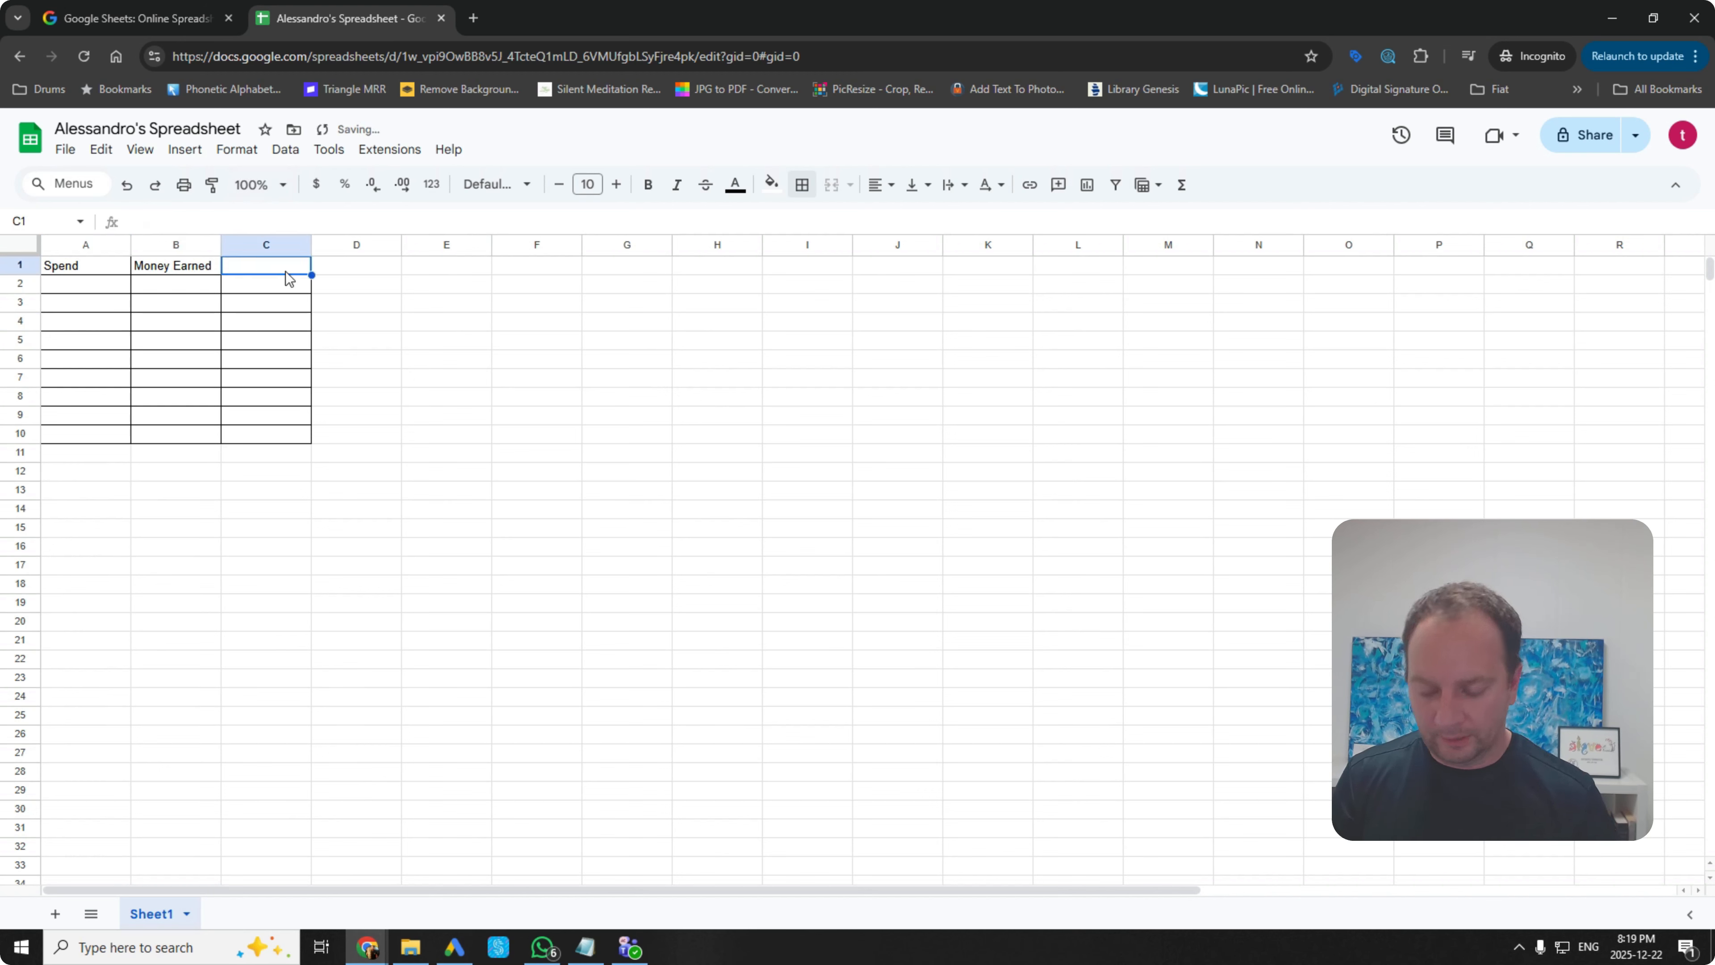
type("Total")
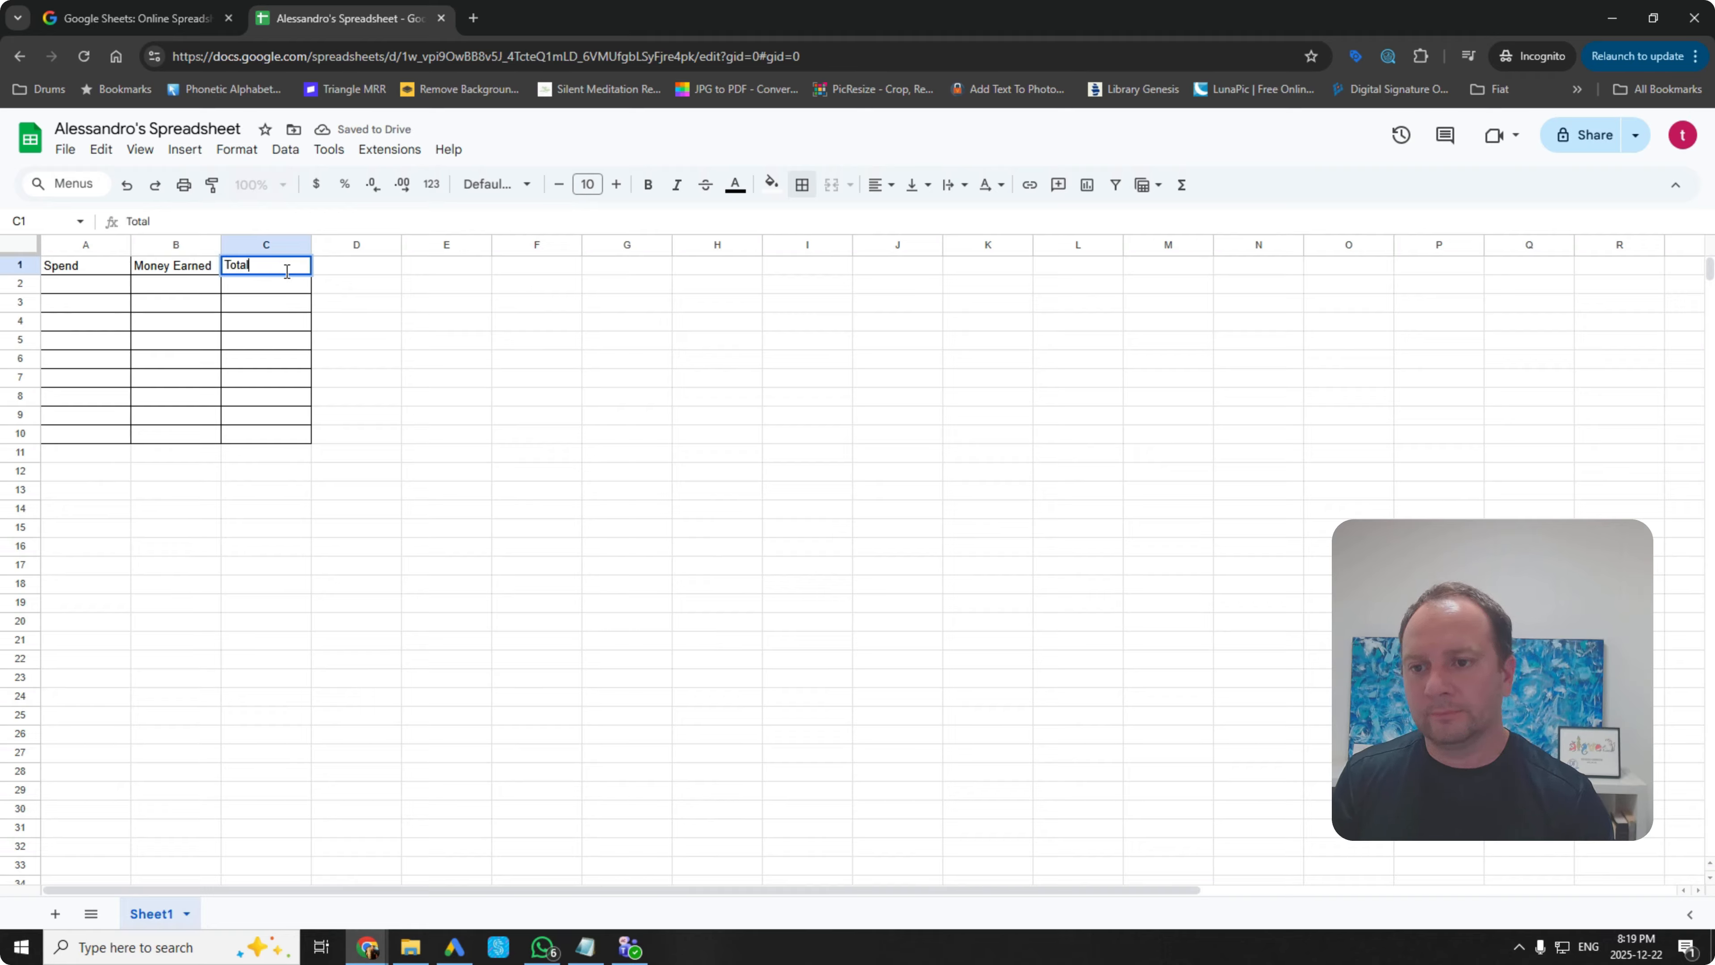
key("Return")
Step: Enter the Spend values 5, 15 and 8 in A2:A4
left_click(72, 283)
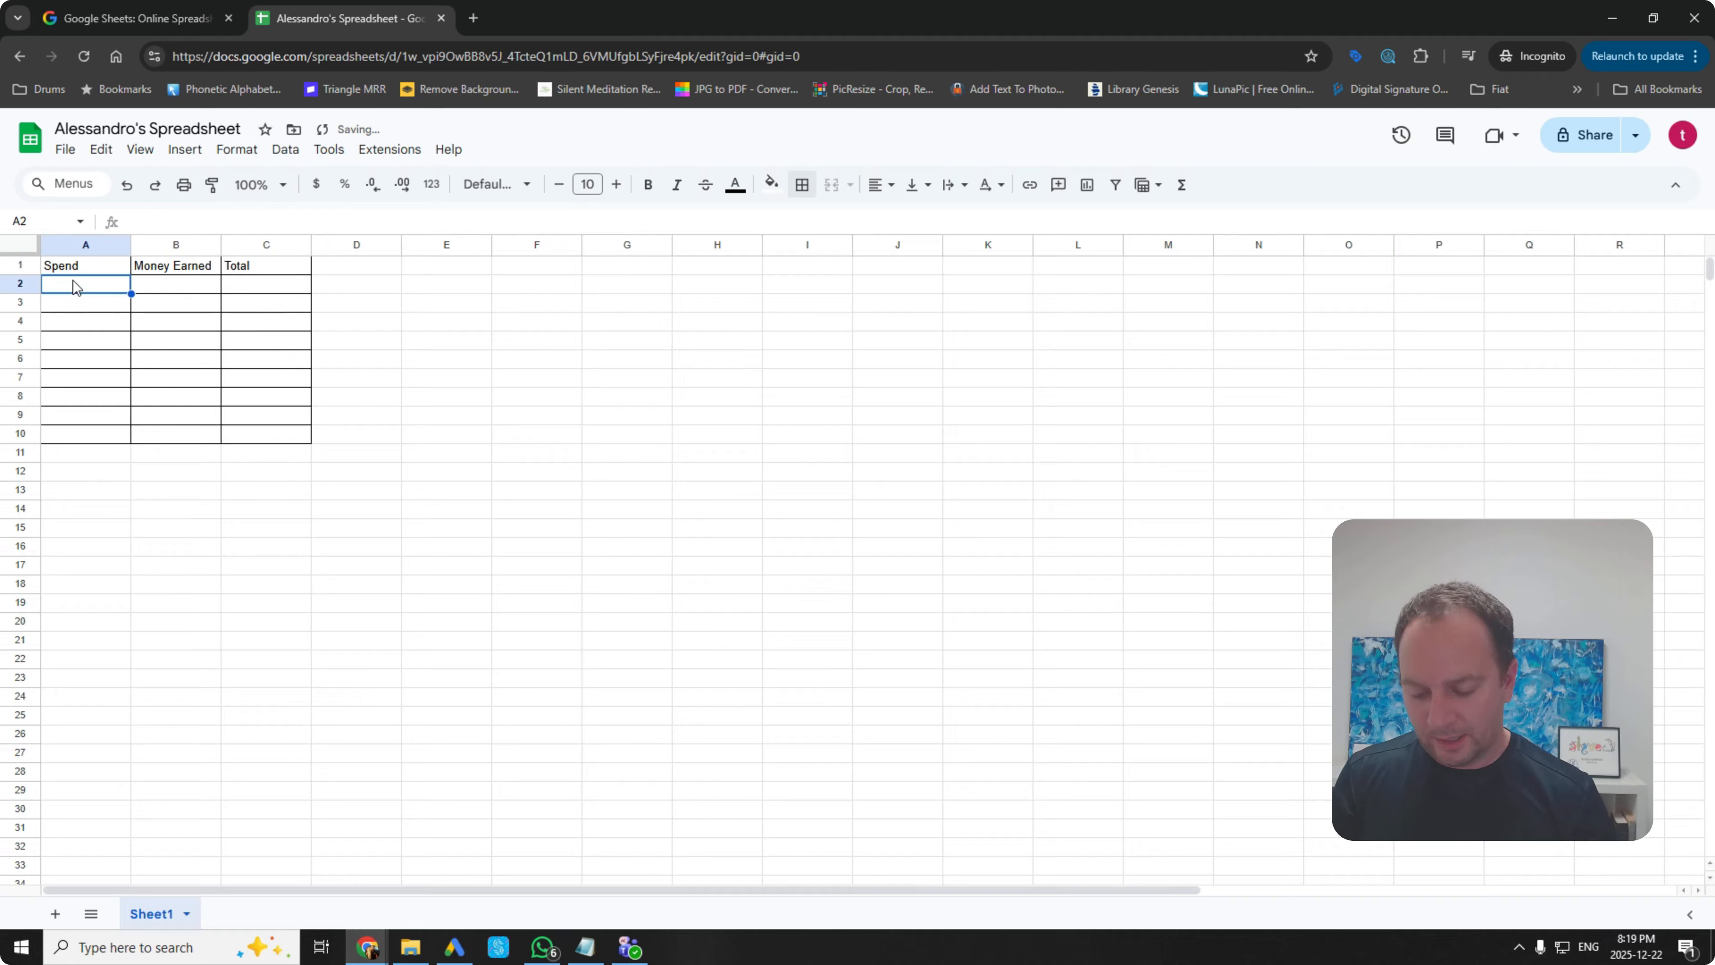
type("5")
left_click(75, 310)
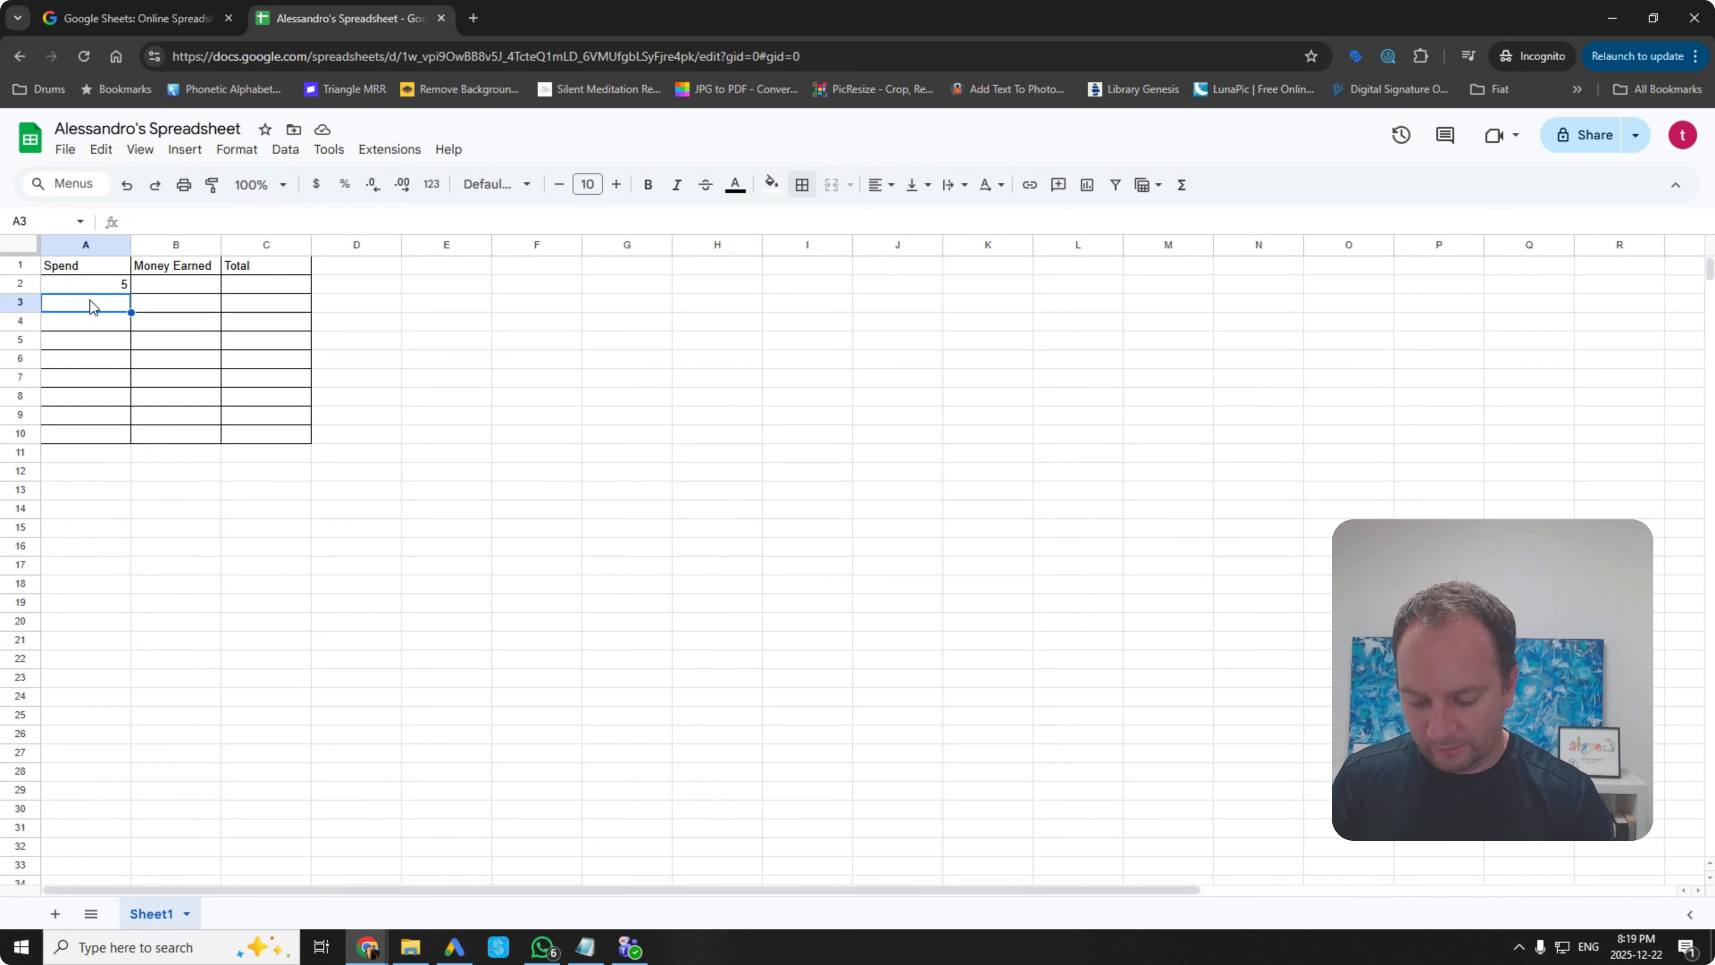
type("15")
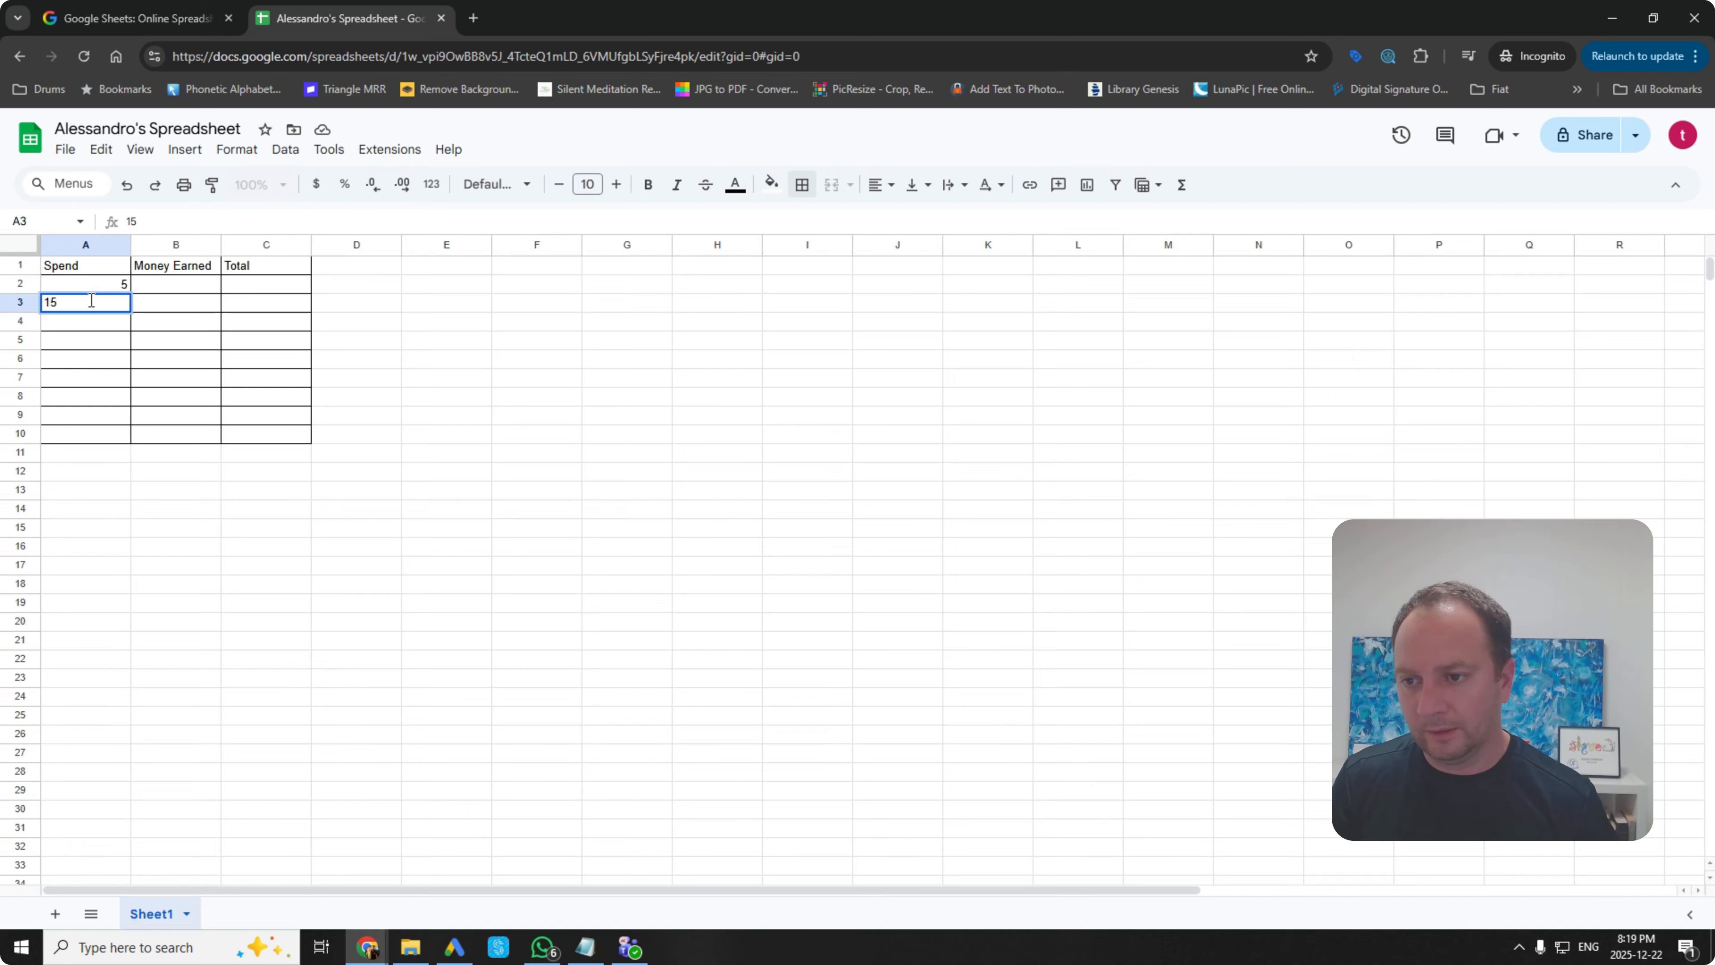
left_click(125, 355)
left_click(120, 324)
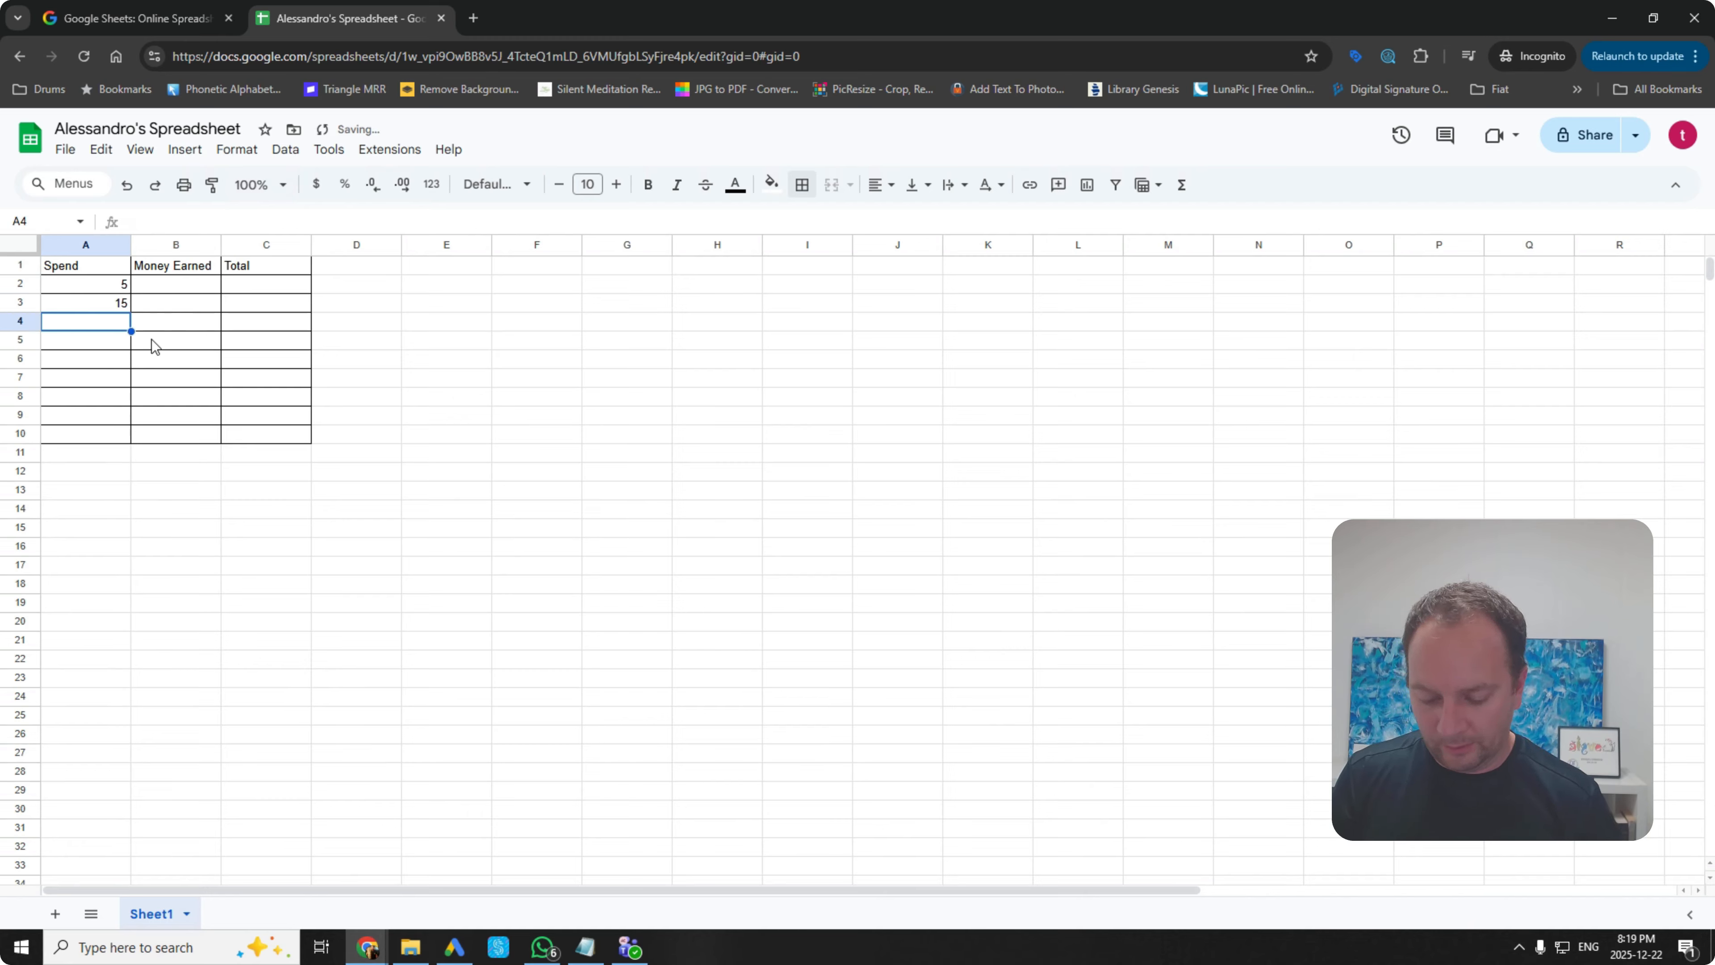
type("8")
left_click(181, 362)
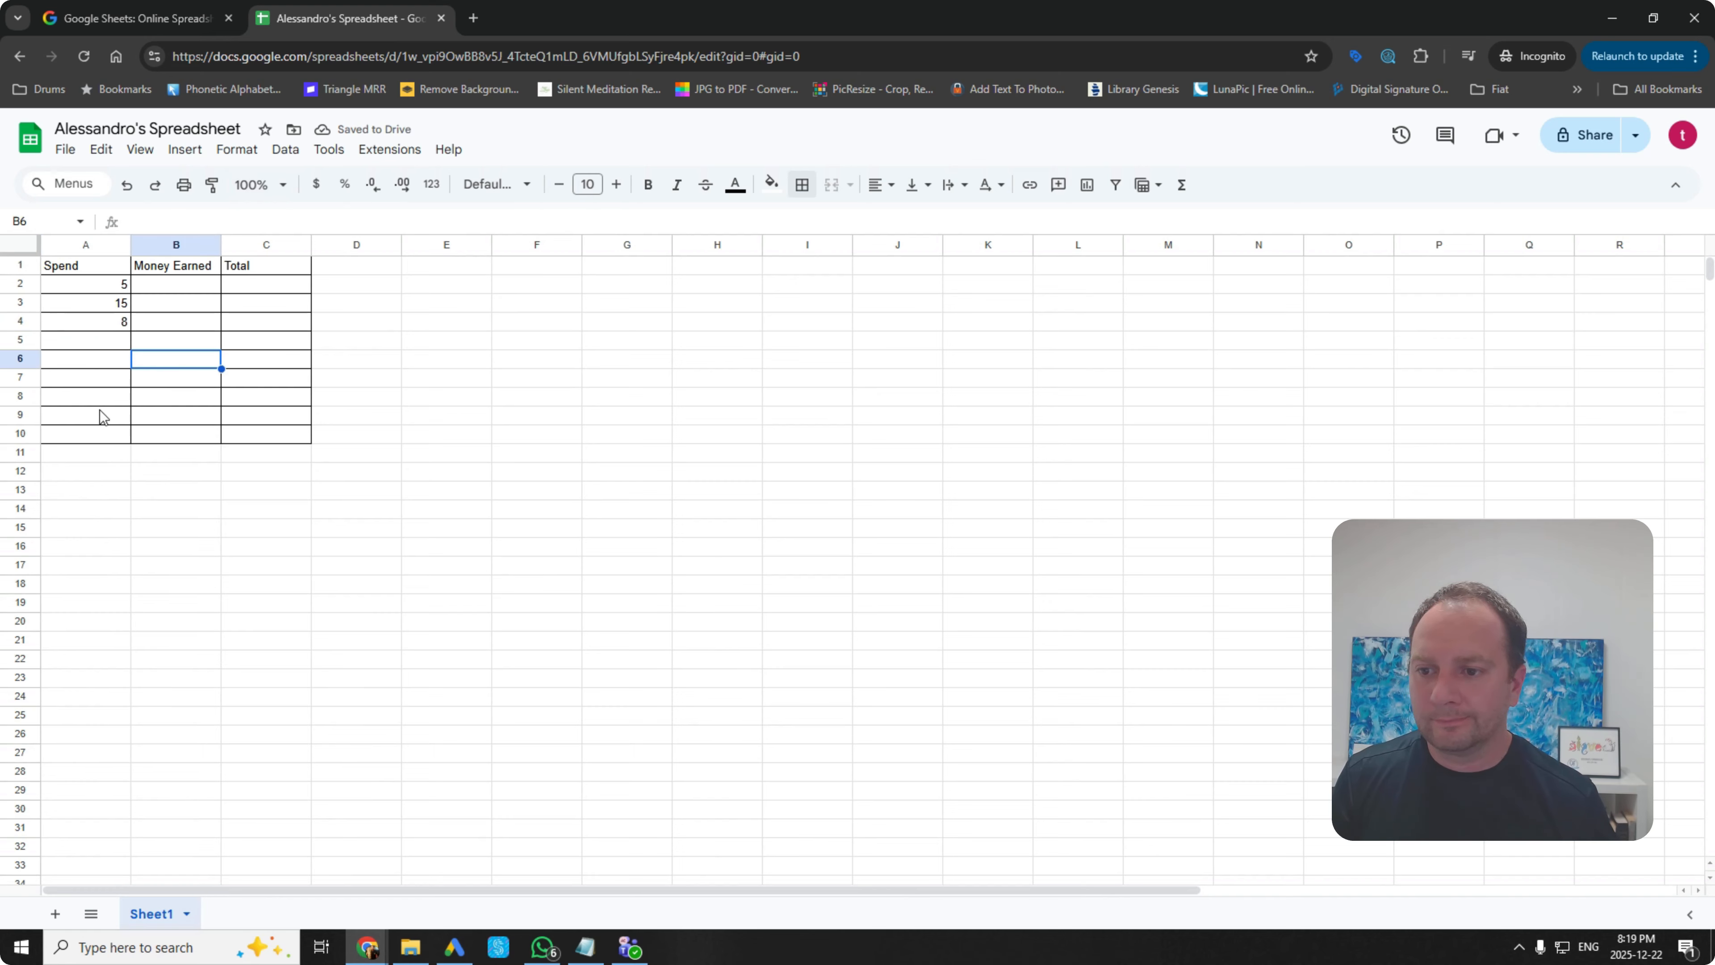
Step: Enter the Money Earned values 10, 20 and 5 in B2:B4
left_click(156, 290)
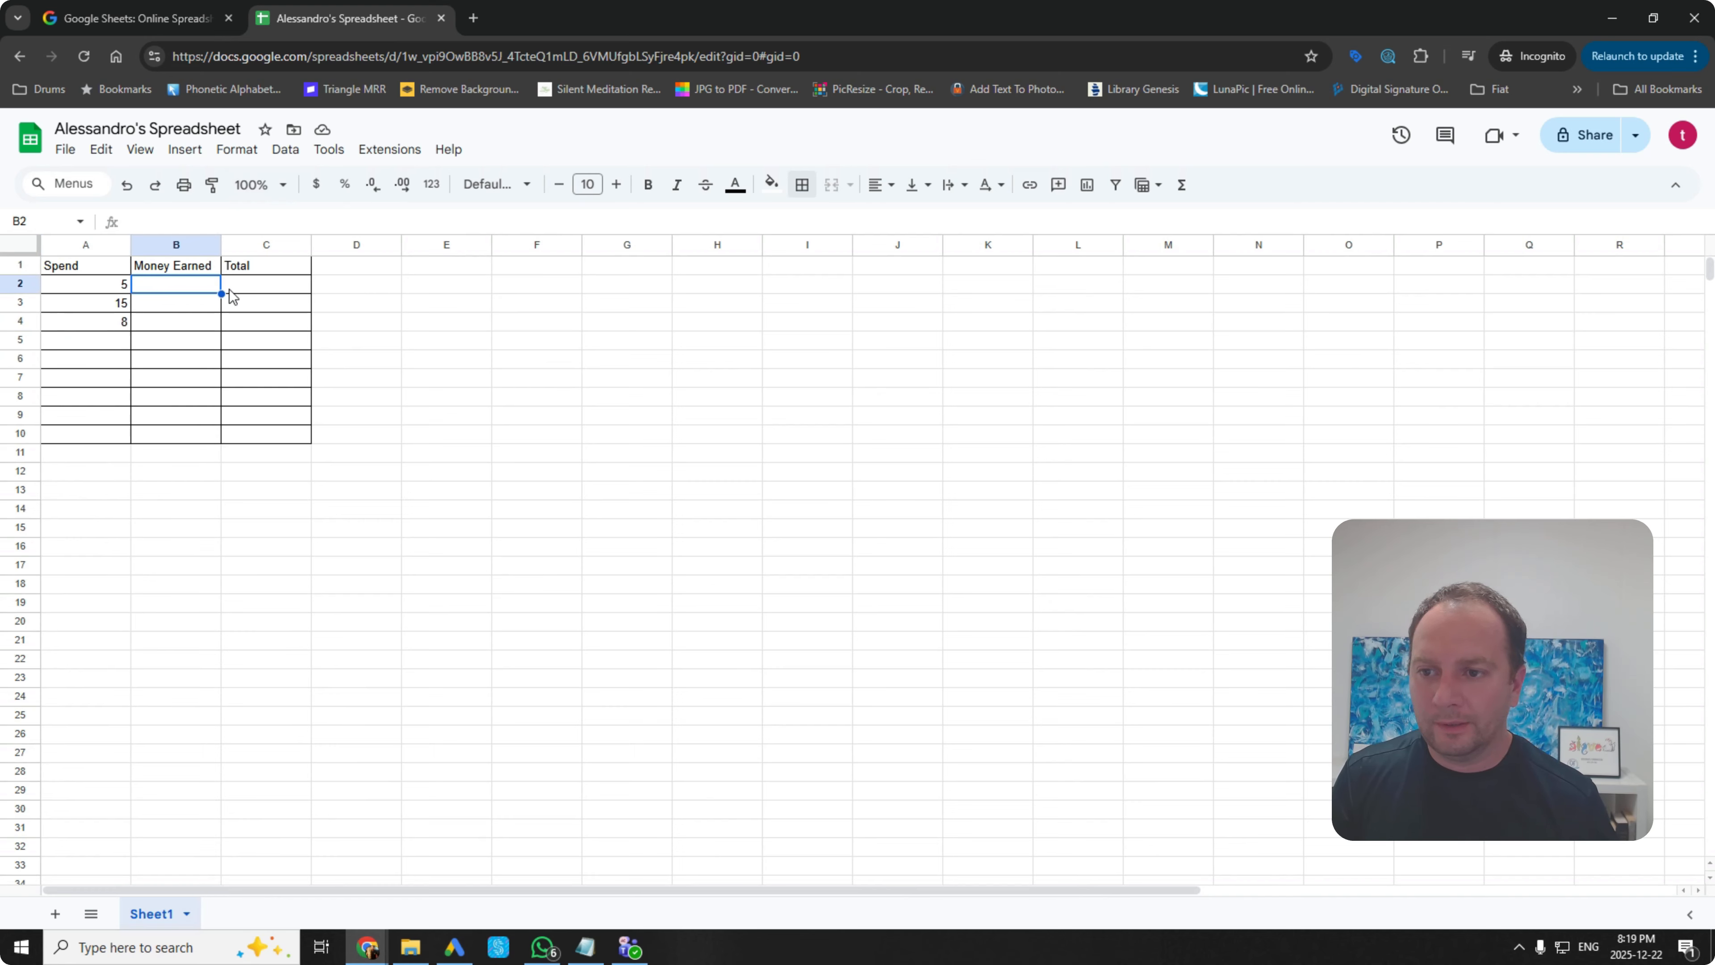
type("10")
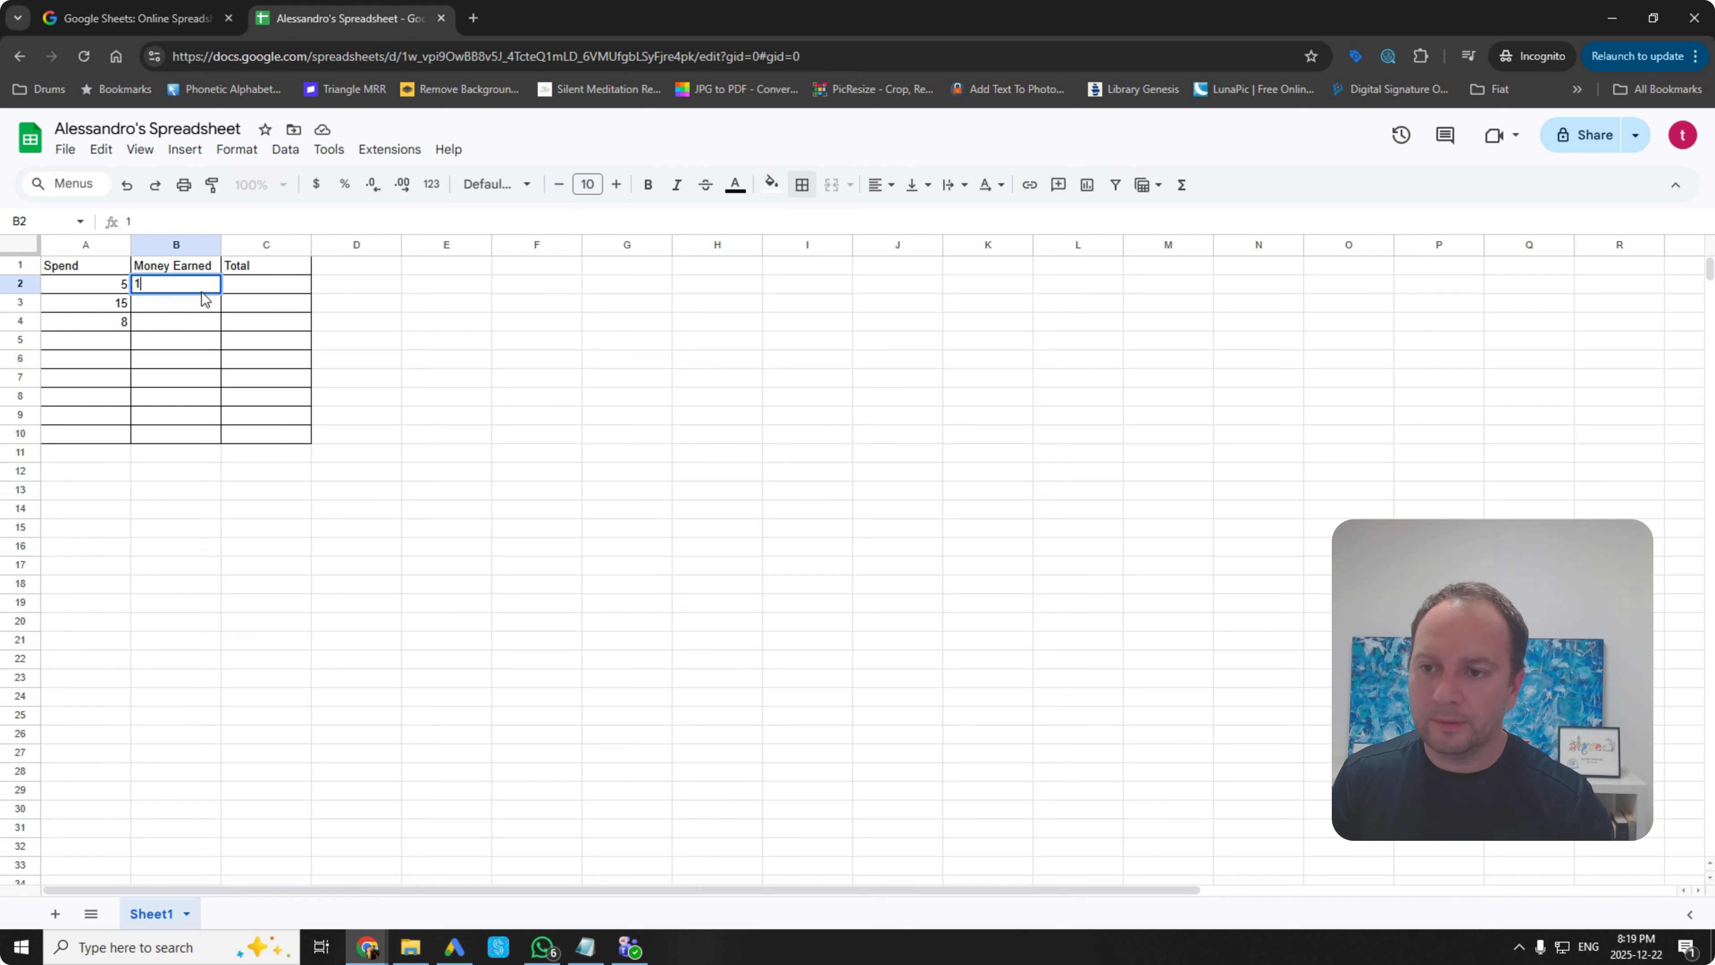
left_click(184, 311)
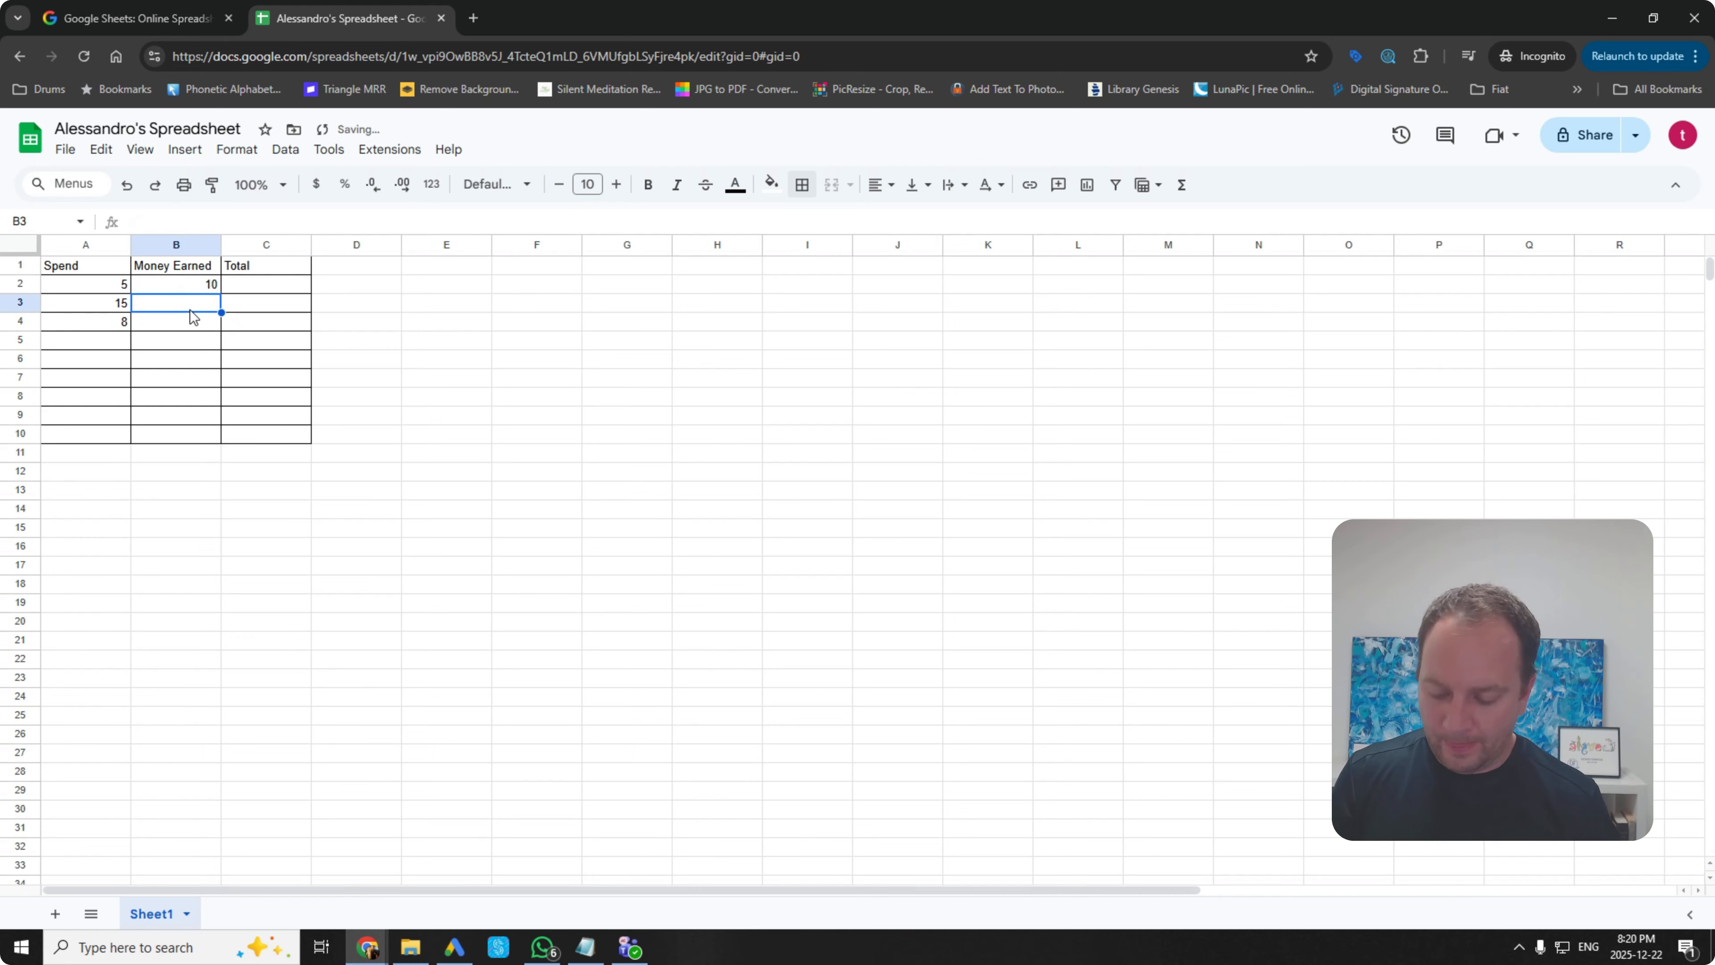
type("20")
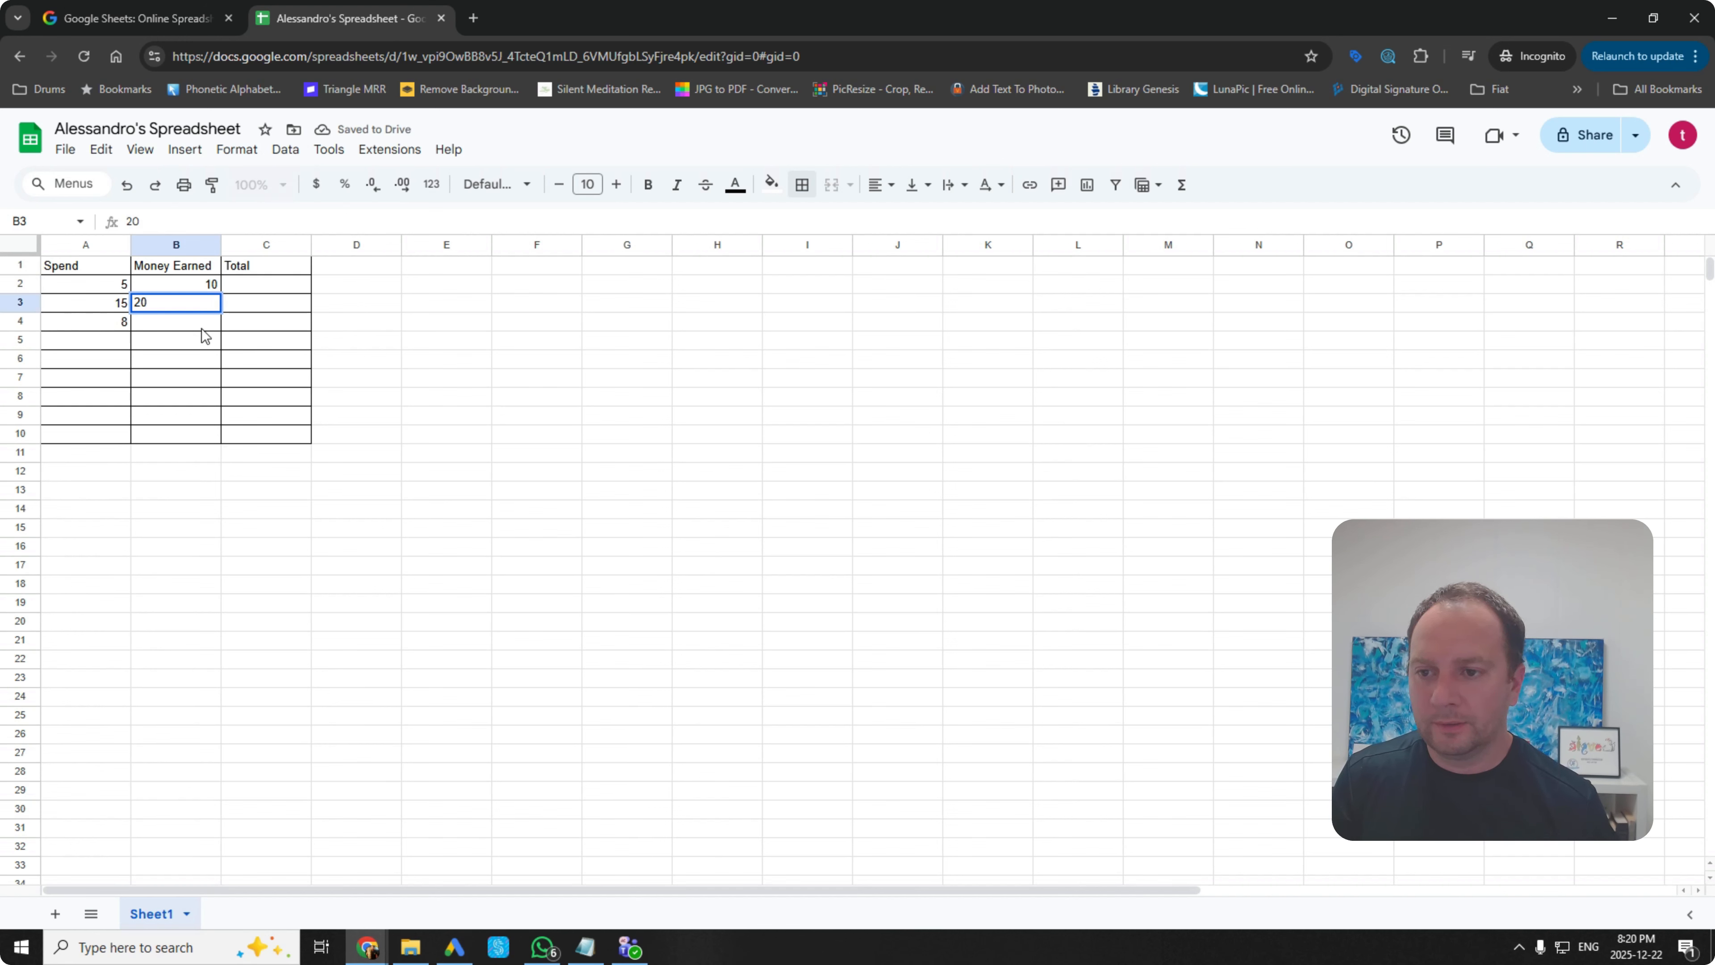
left_click(207, 317)
type("5")
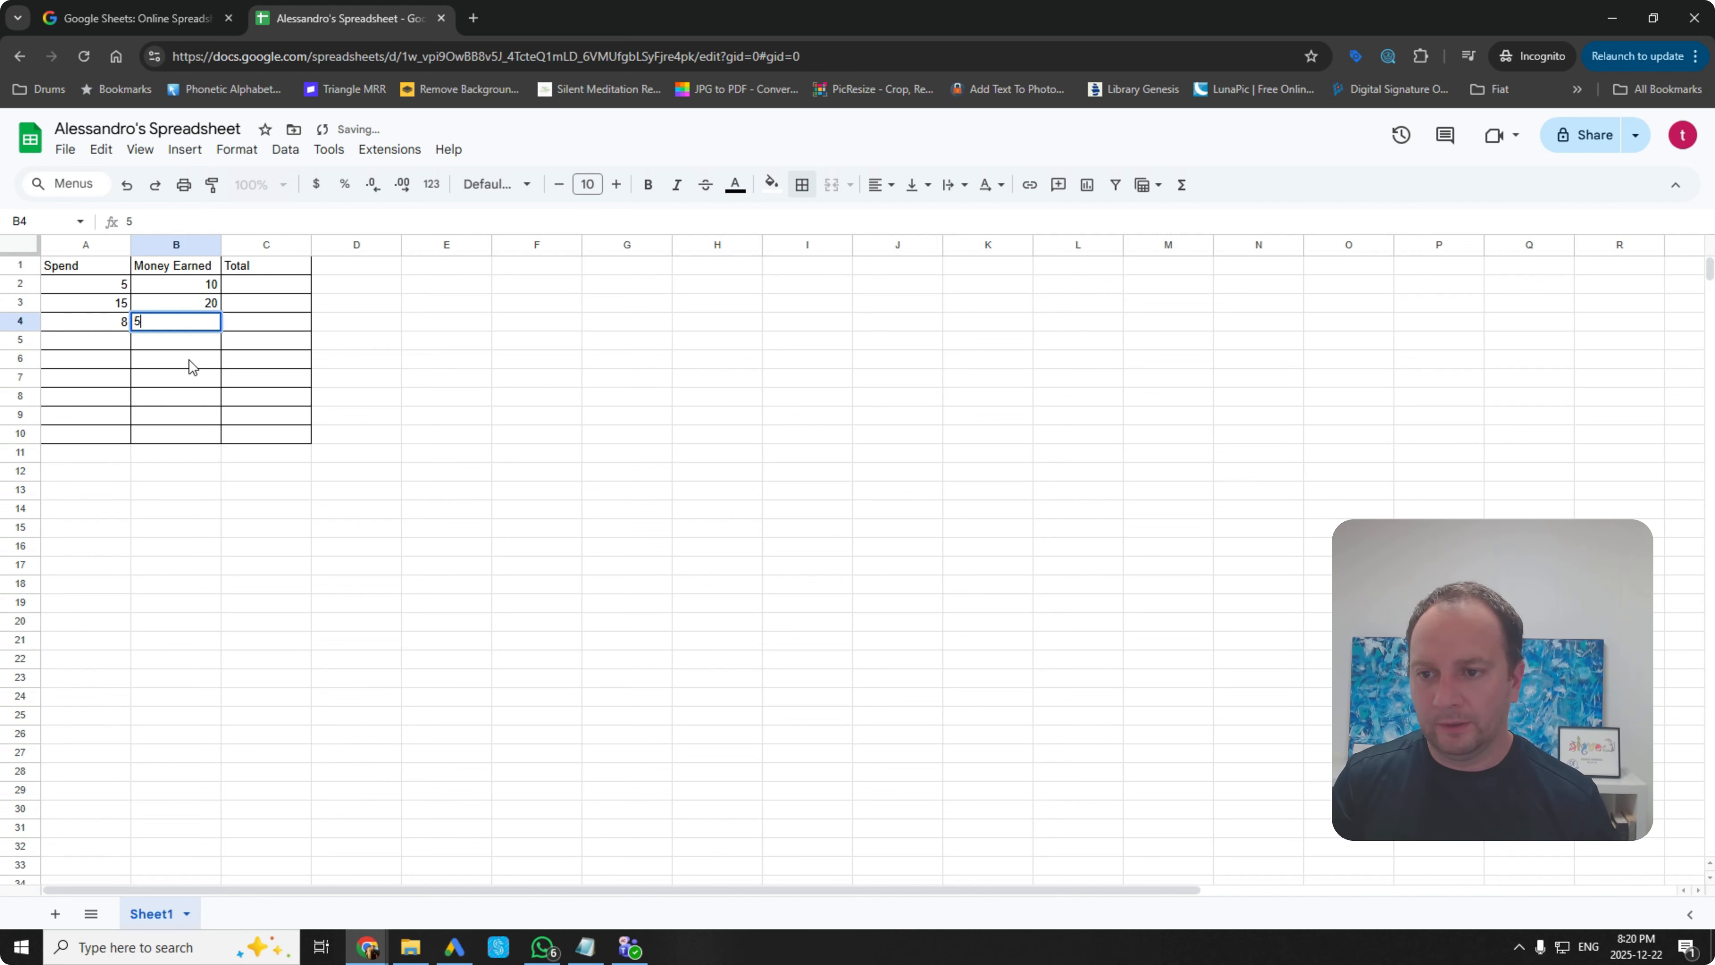
left_click(191, 363)
left_click(259, 285)
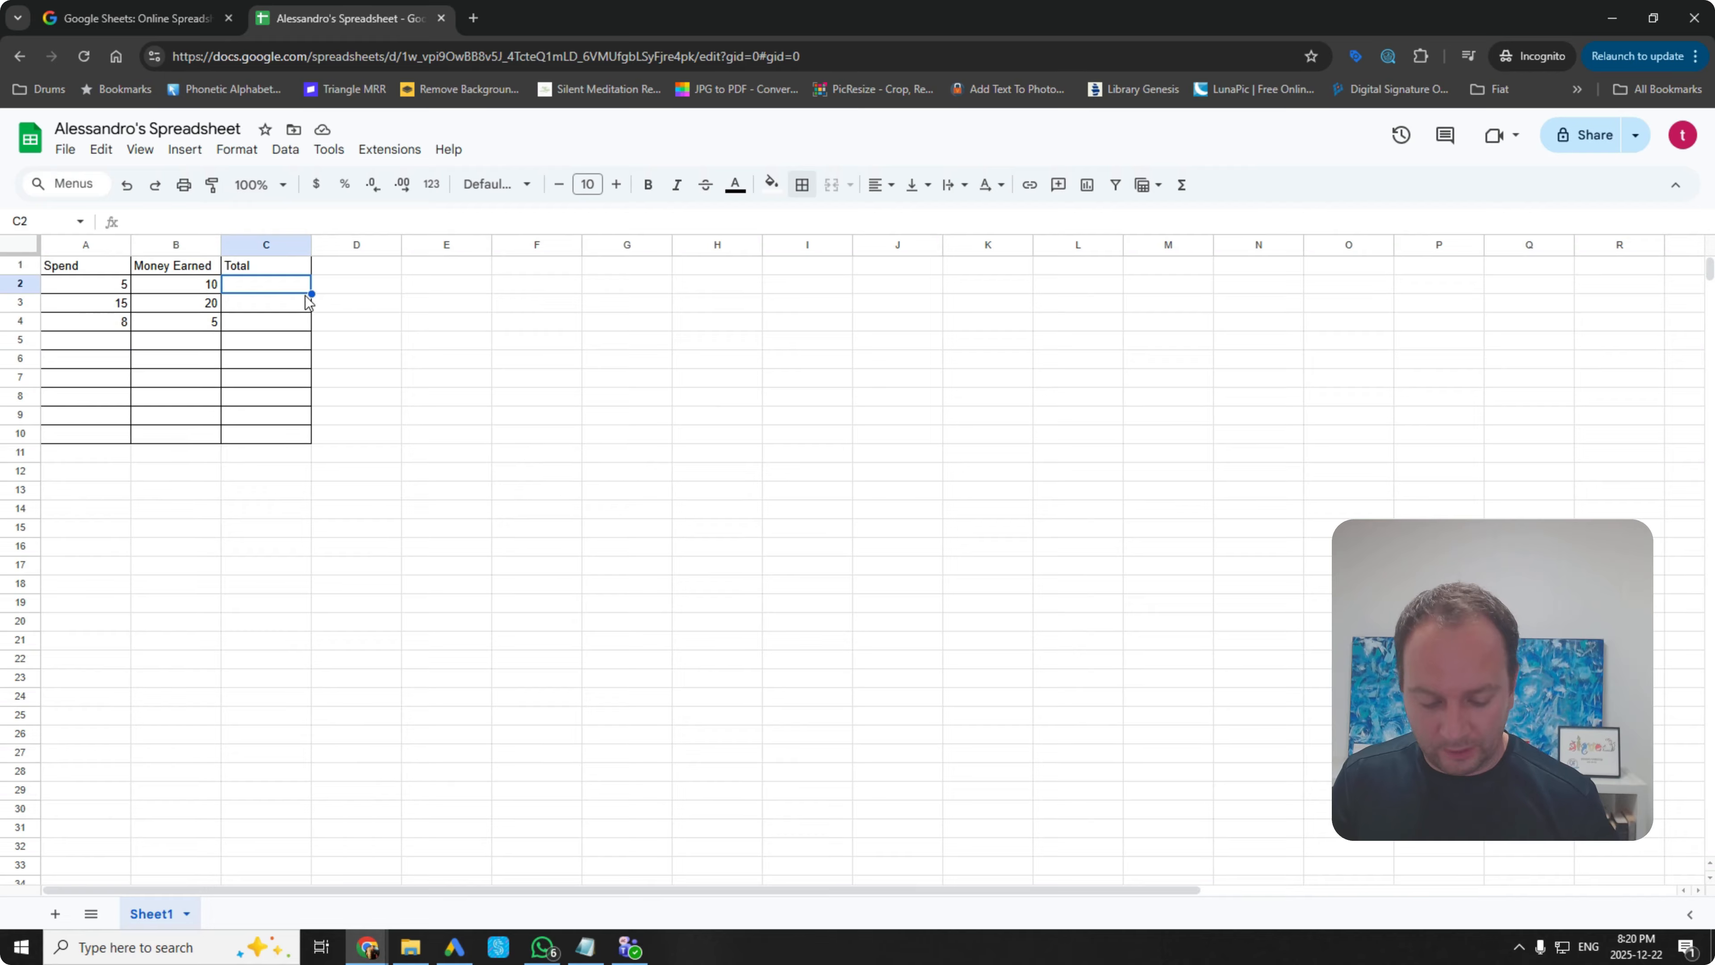
Step: Enter =B2-A2 in C2 and autofill it down to C4, giving 5, 5 and -3
type("=")
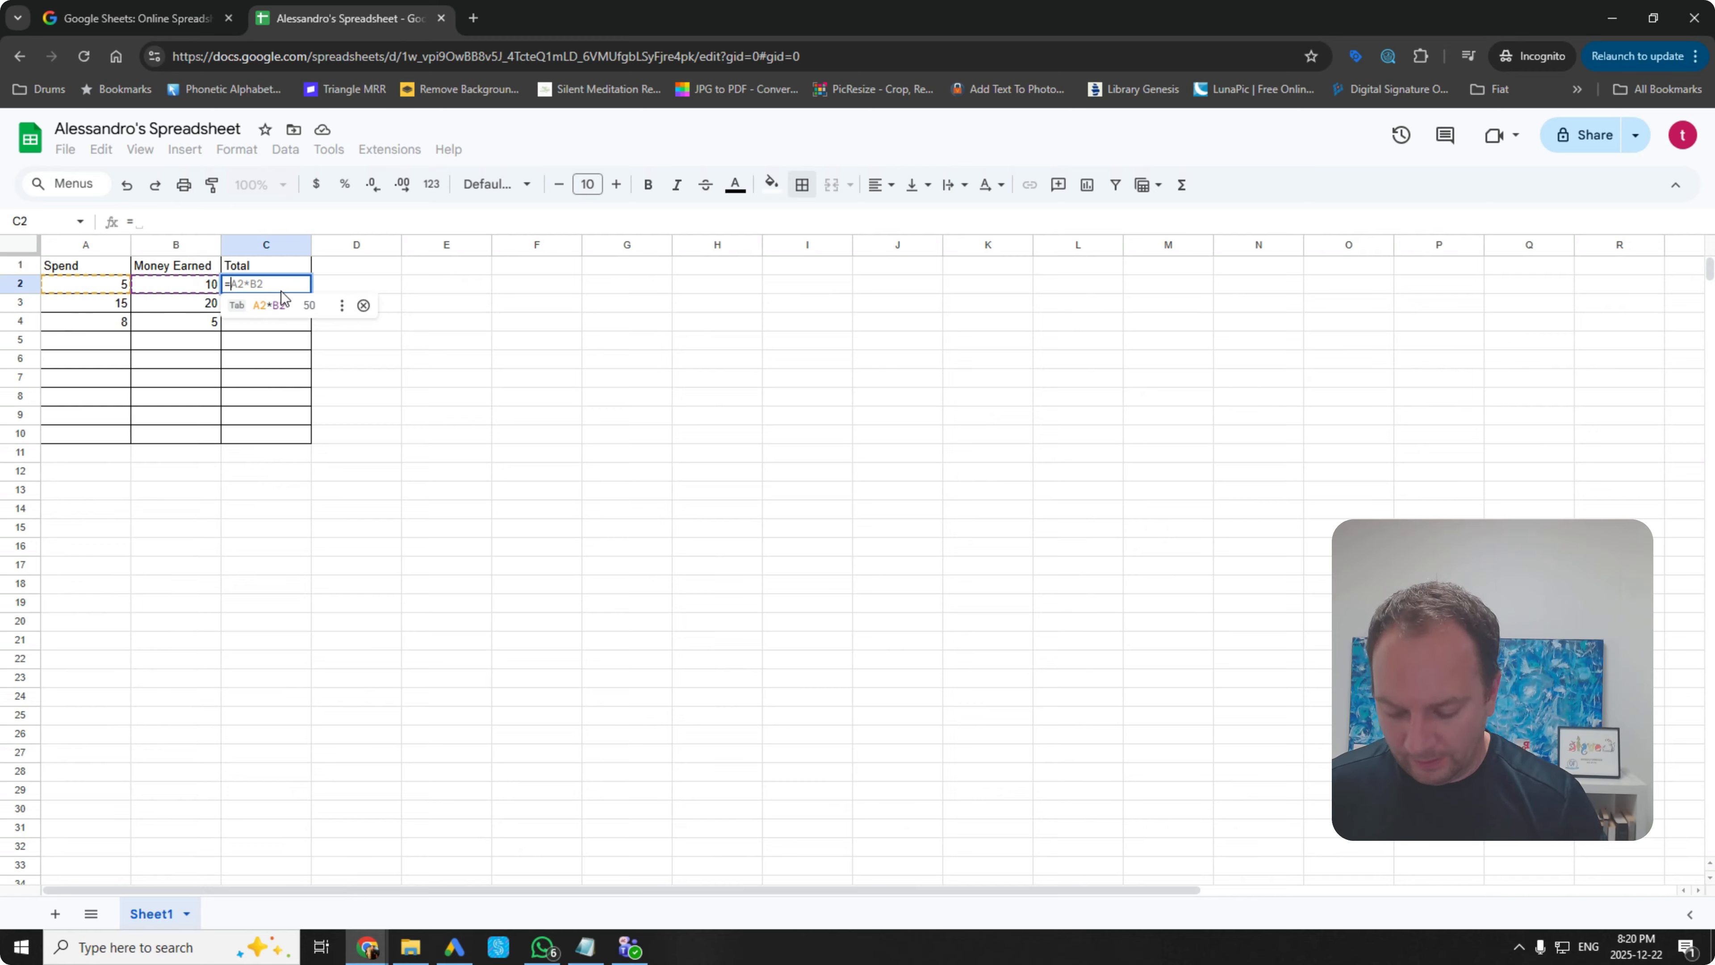
type("B2")
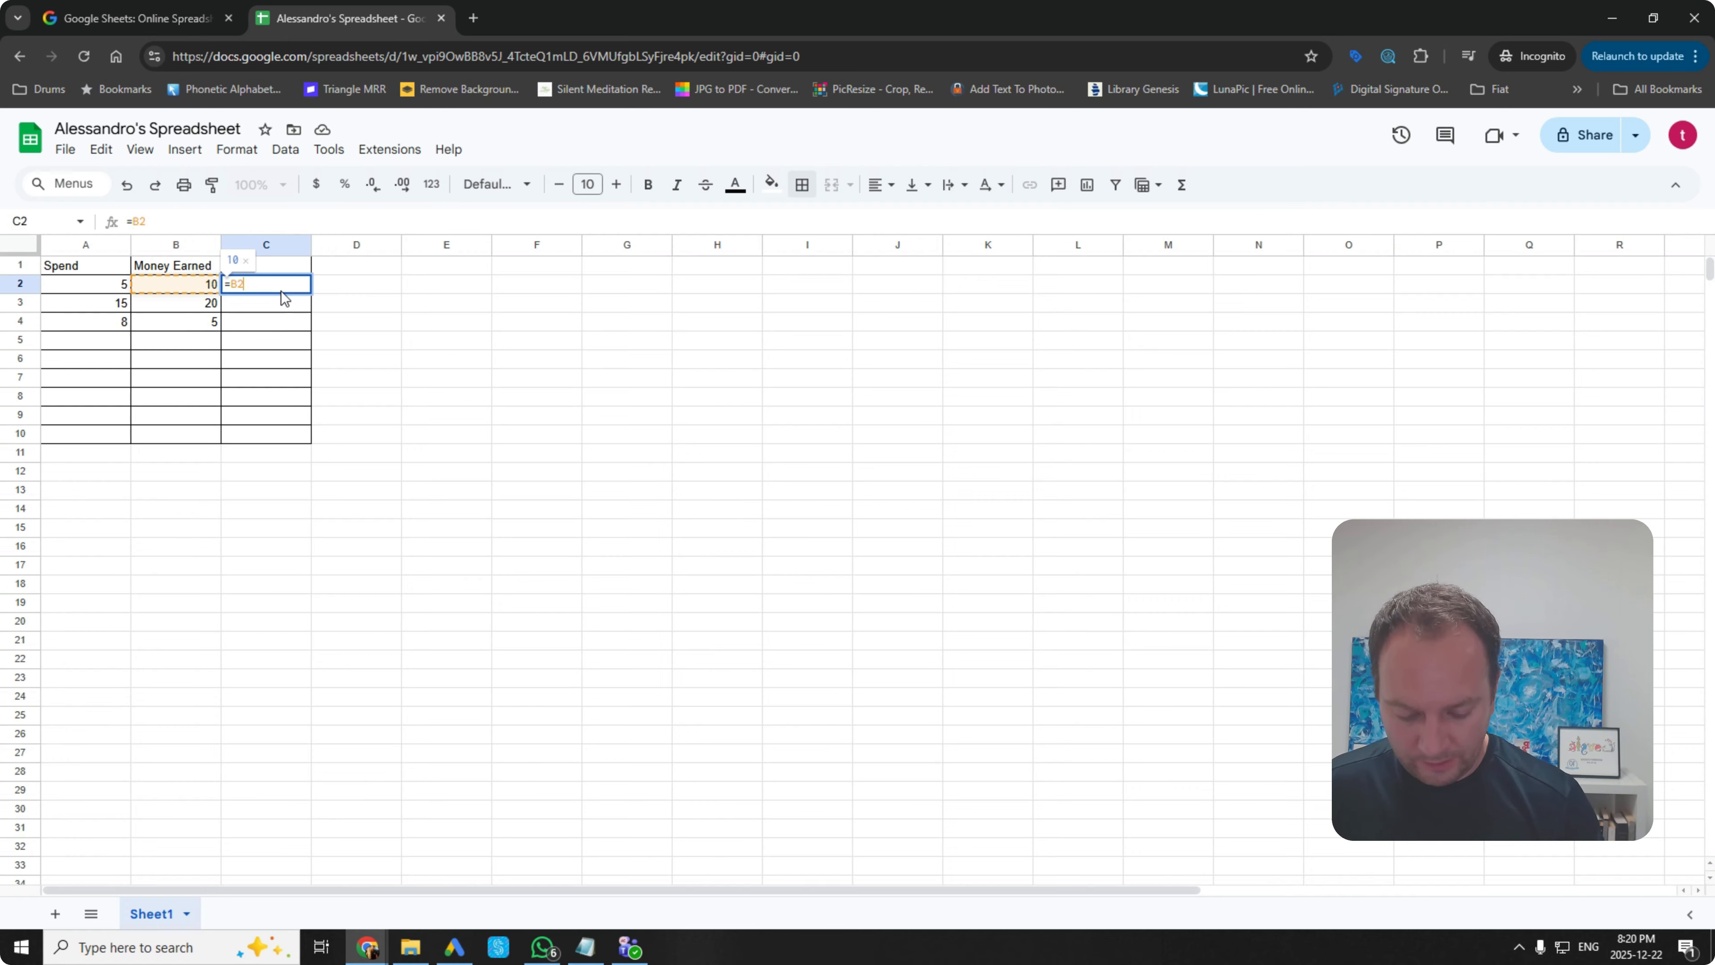
type("-")
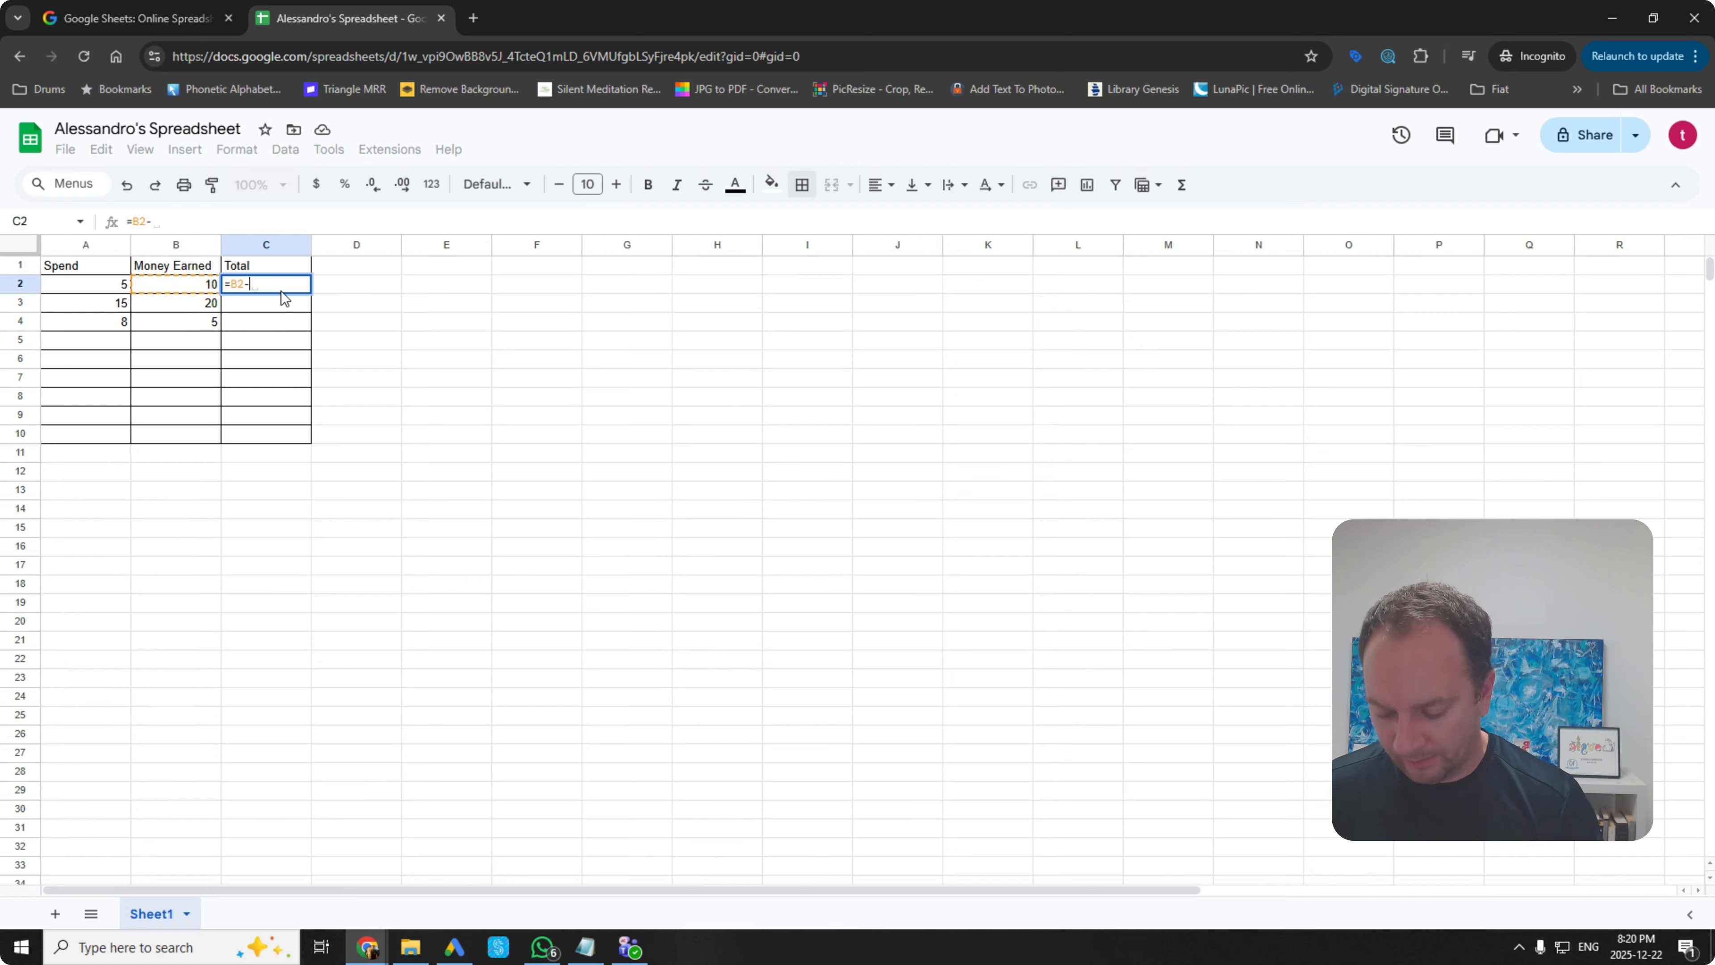
type("A1")
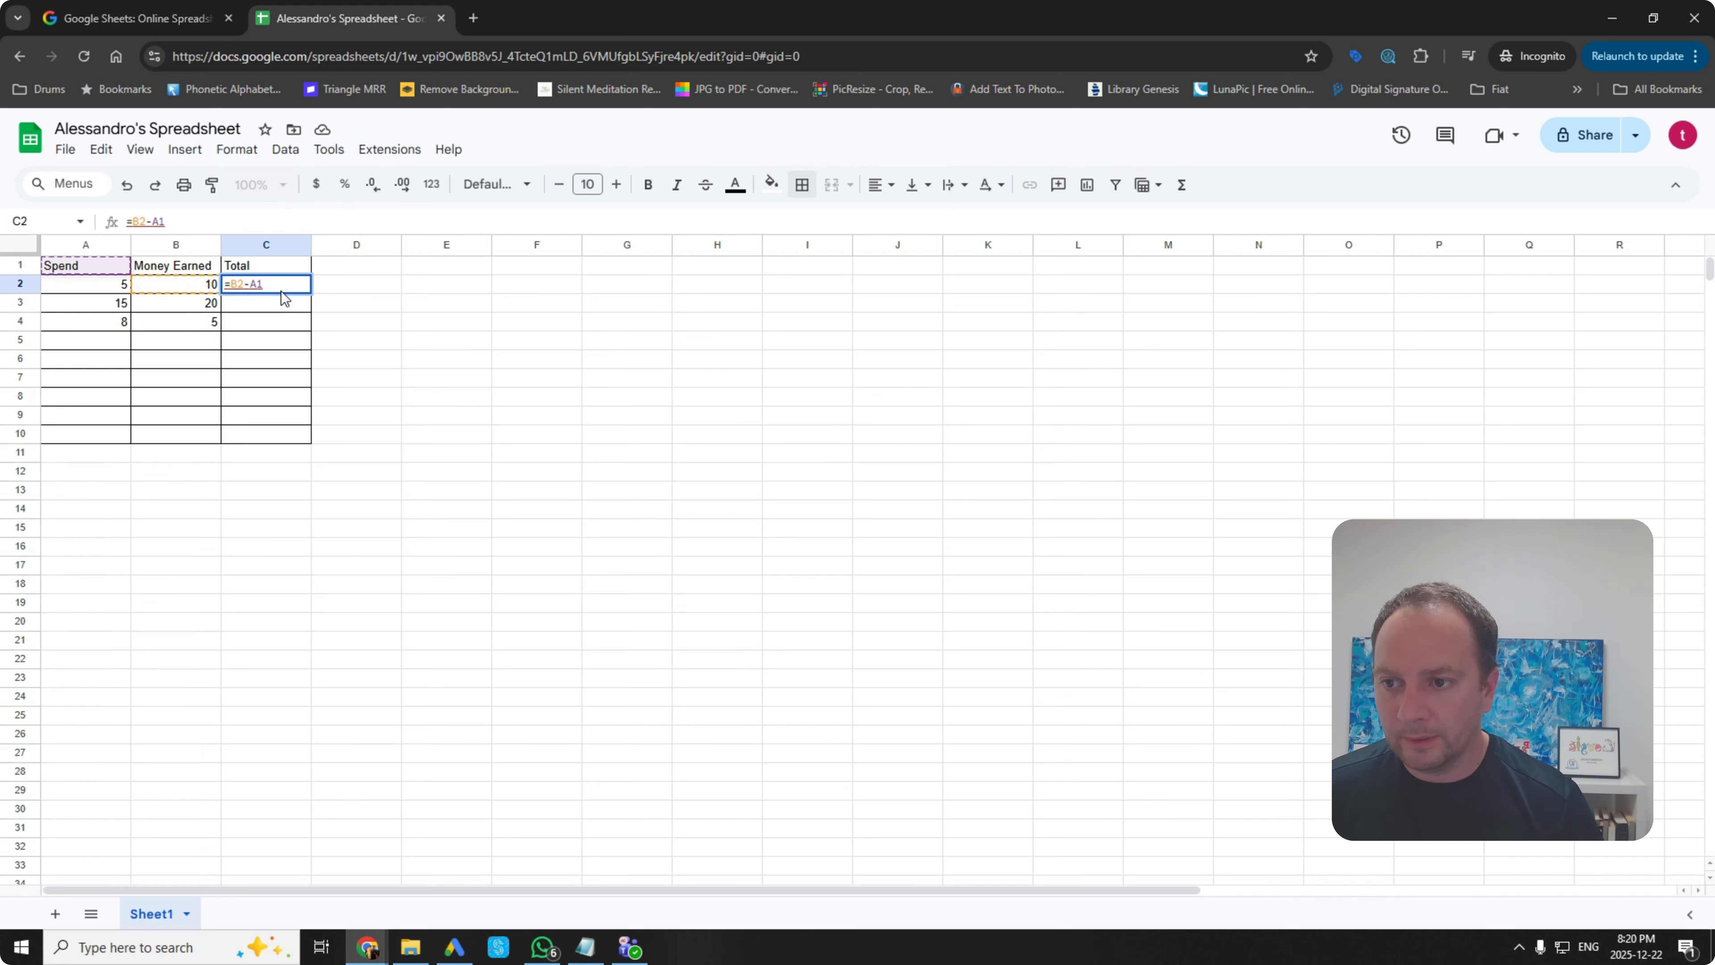
key("BackSpace")
type("2")
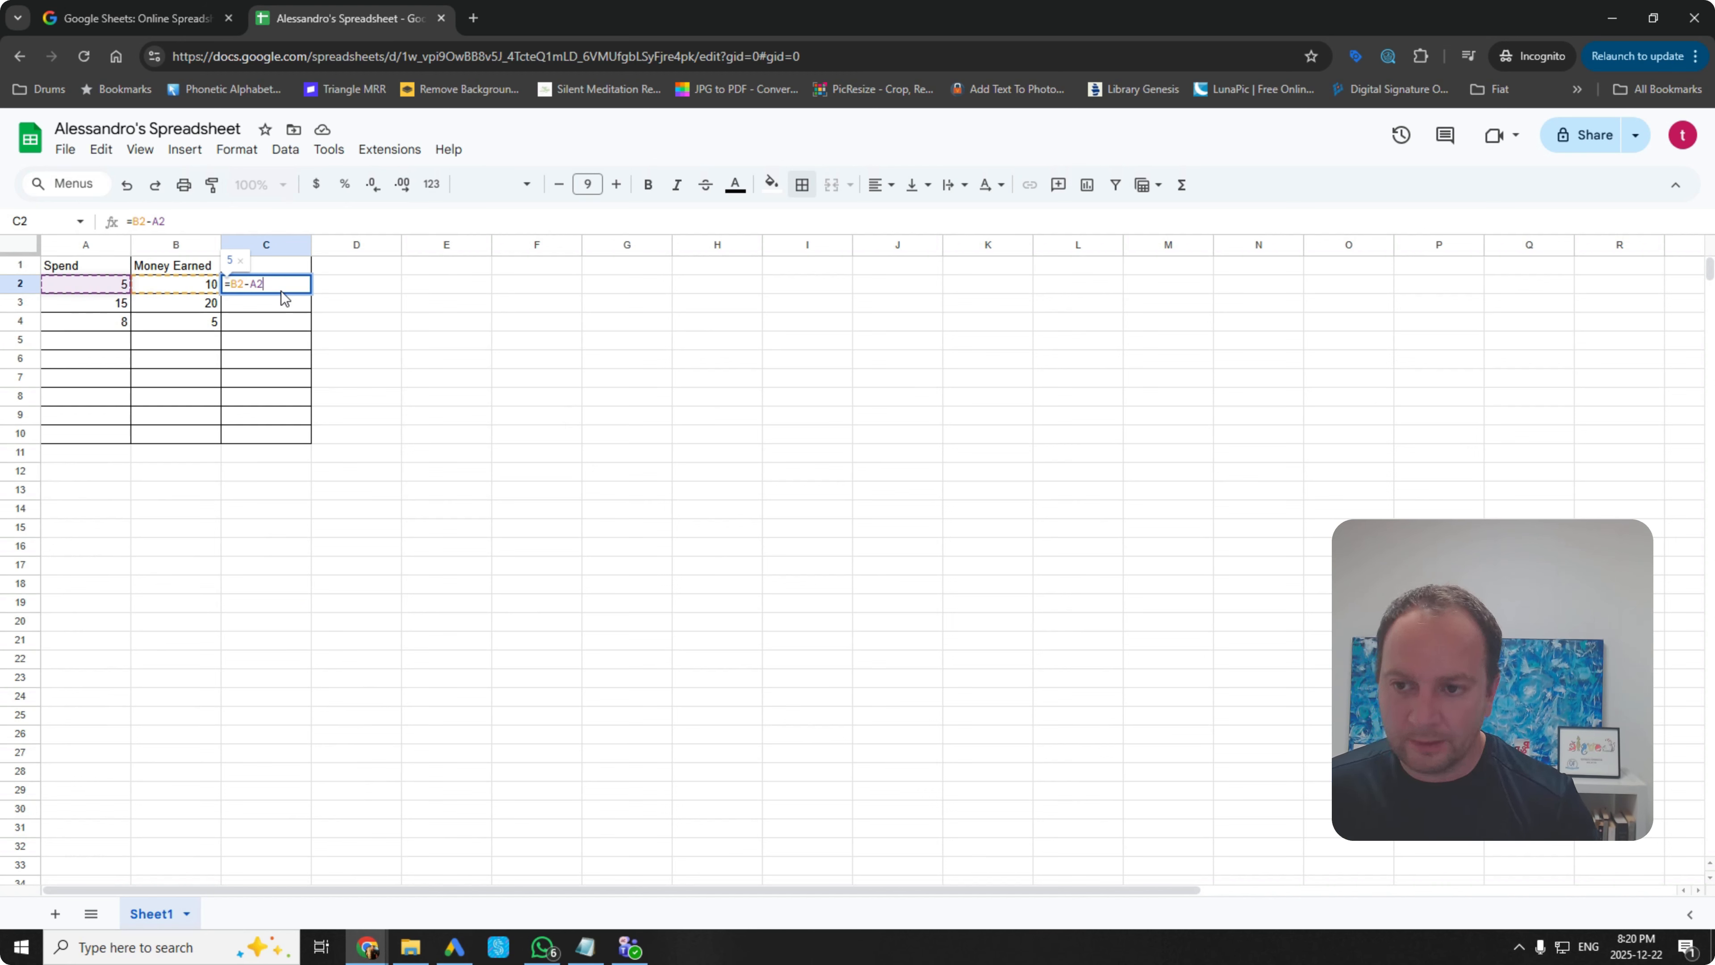
key("Return")
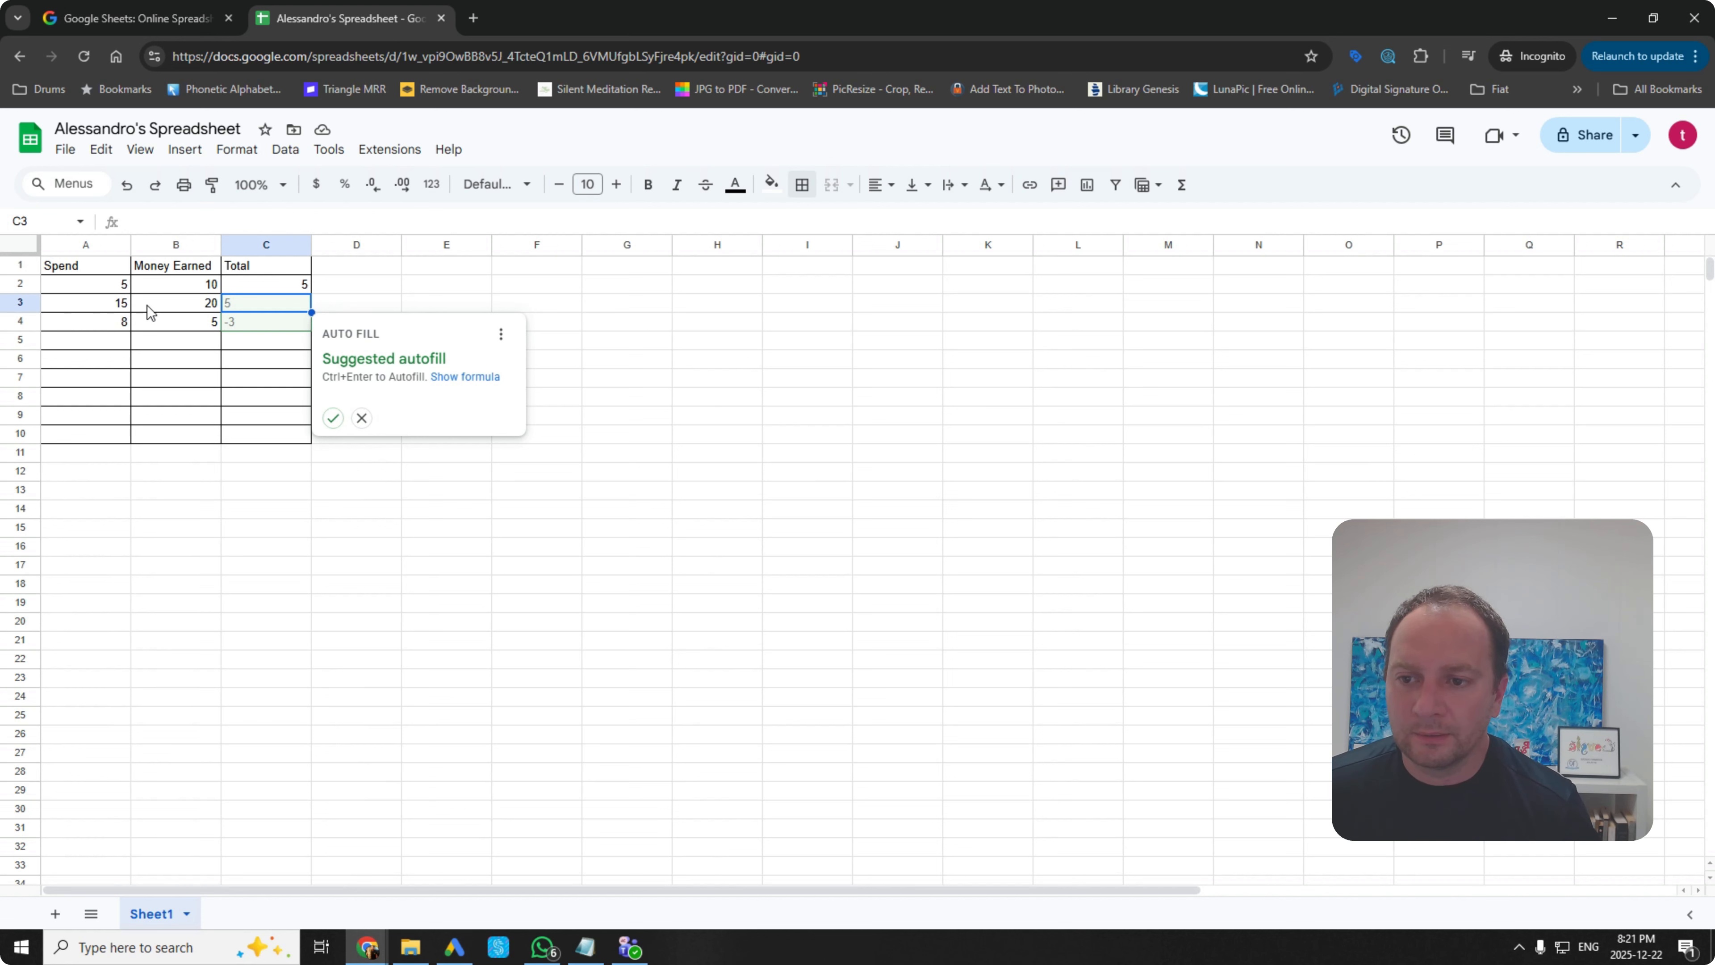
left_click(333, 418)
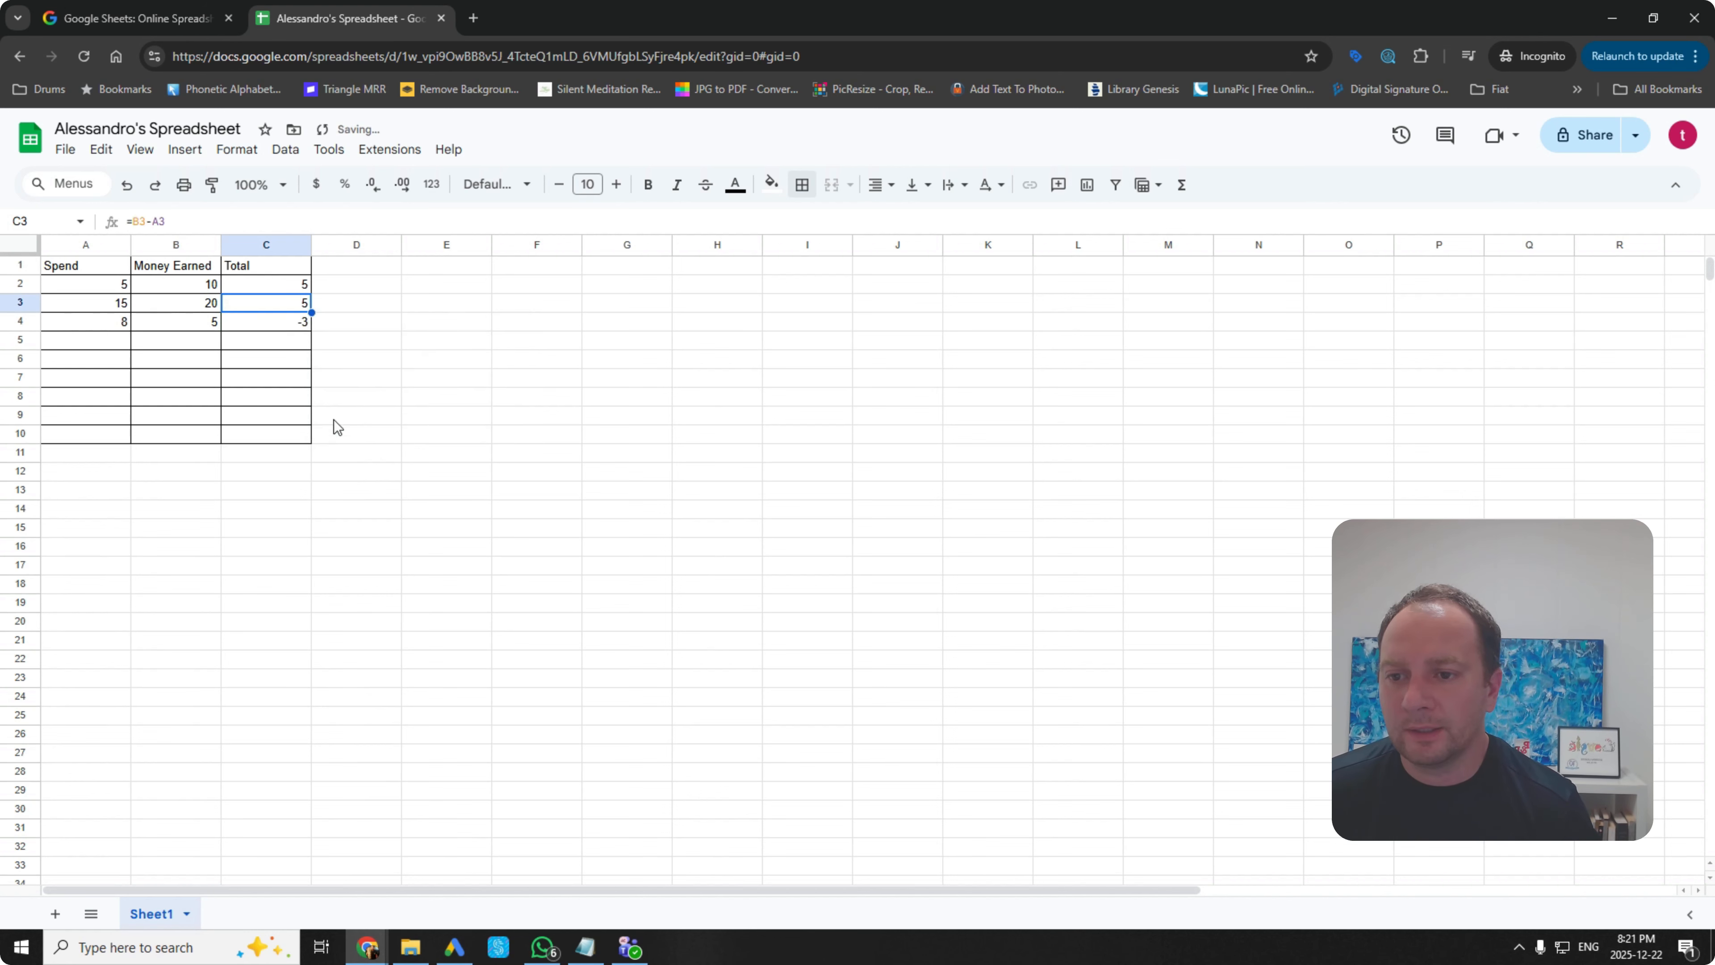
left_click(287, 343)
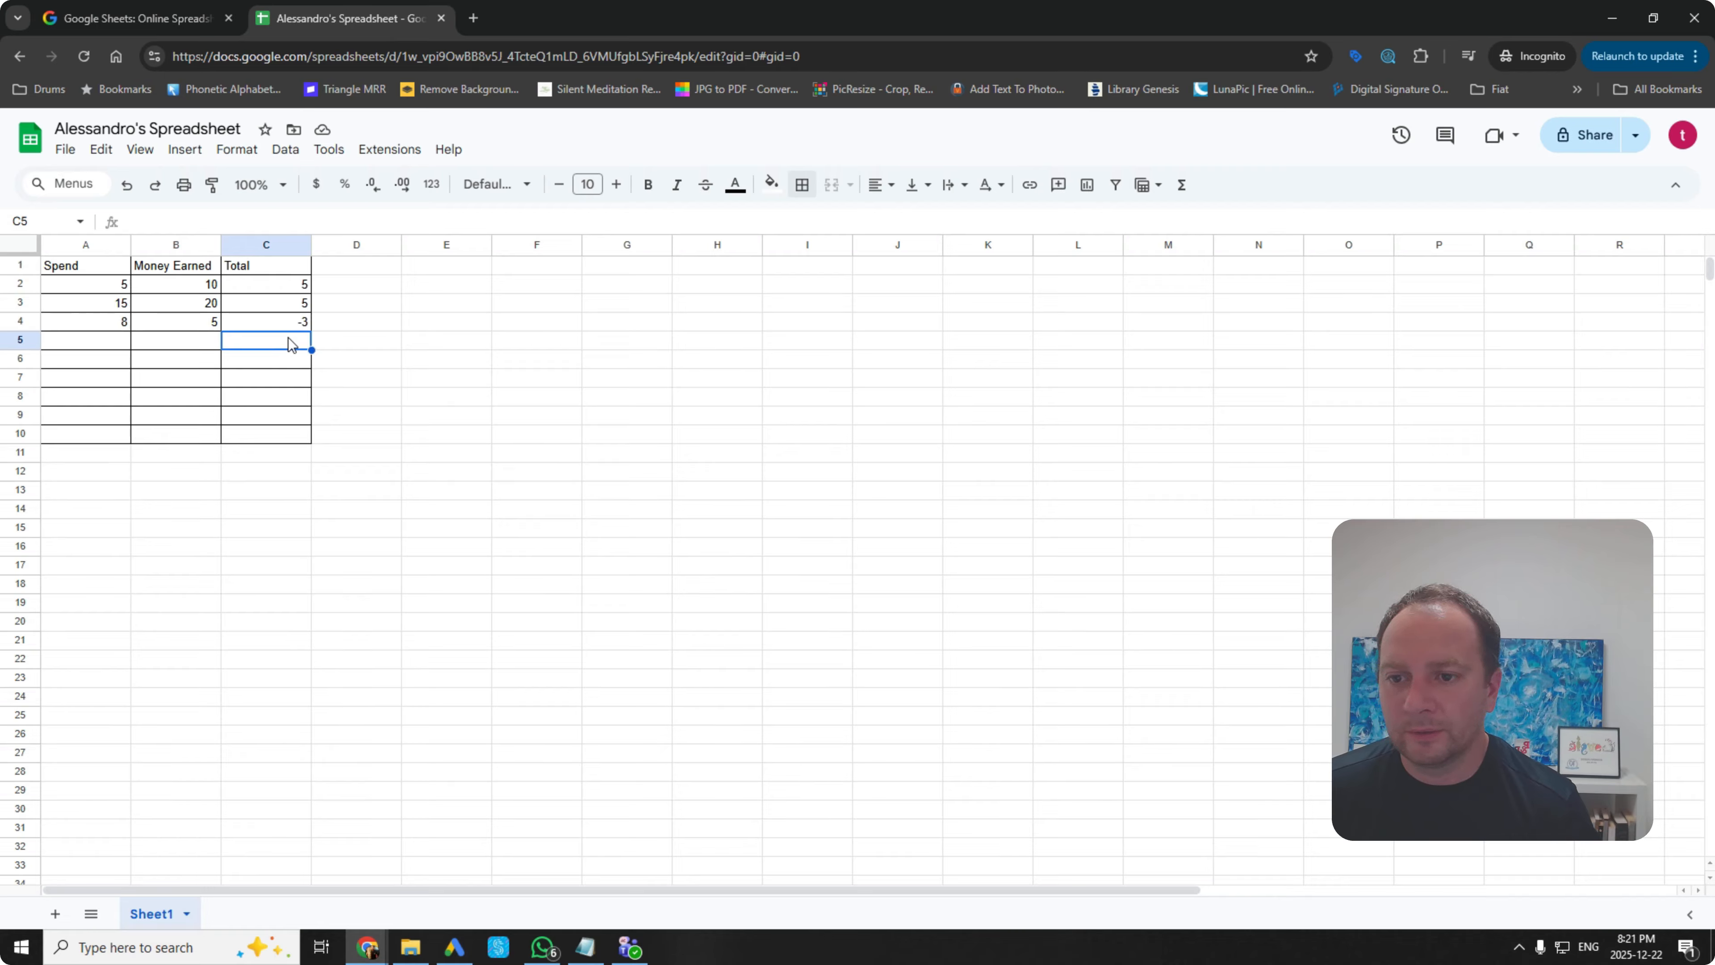
Step: Add the heading Money Left in cell D1
double_click(341, 266)
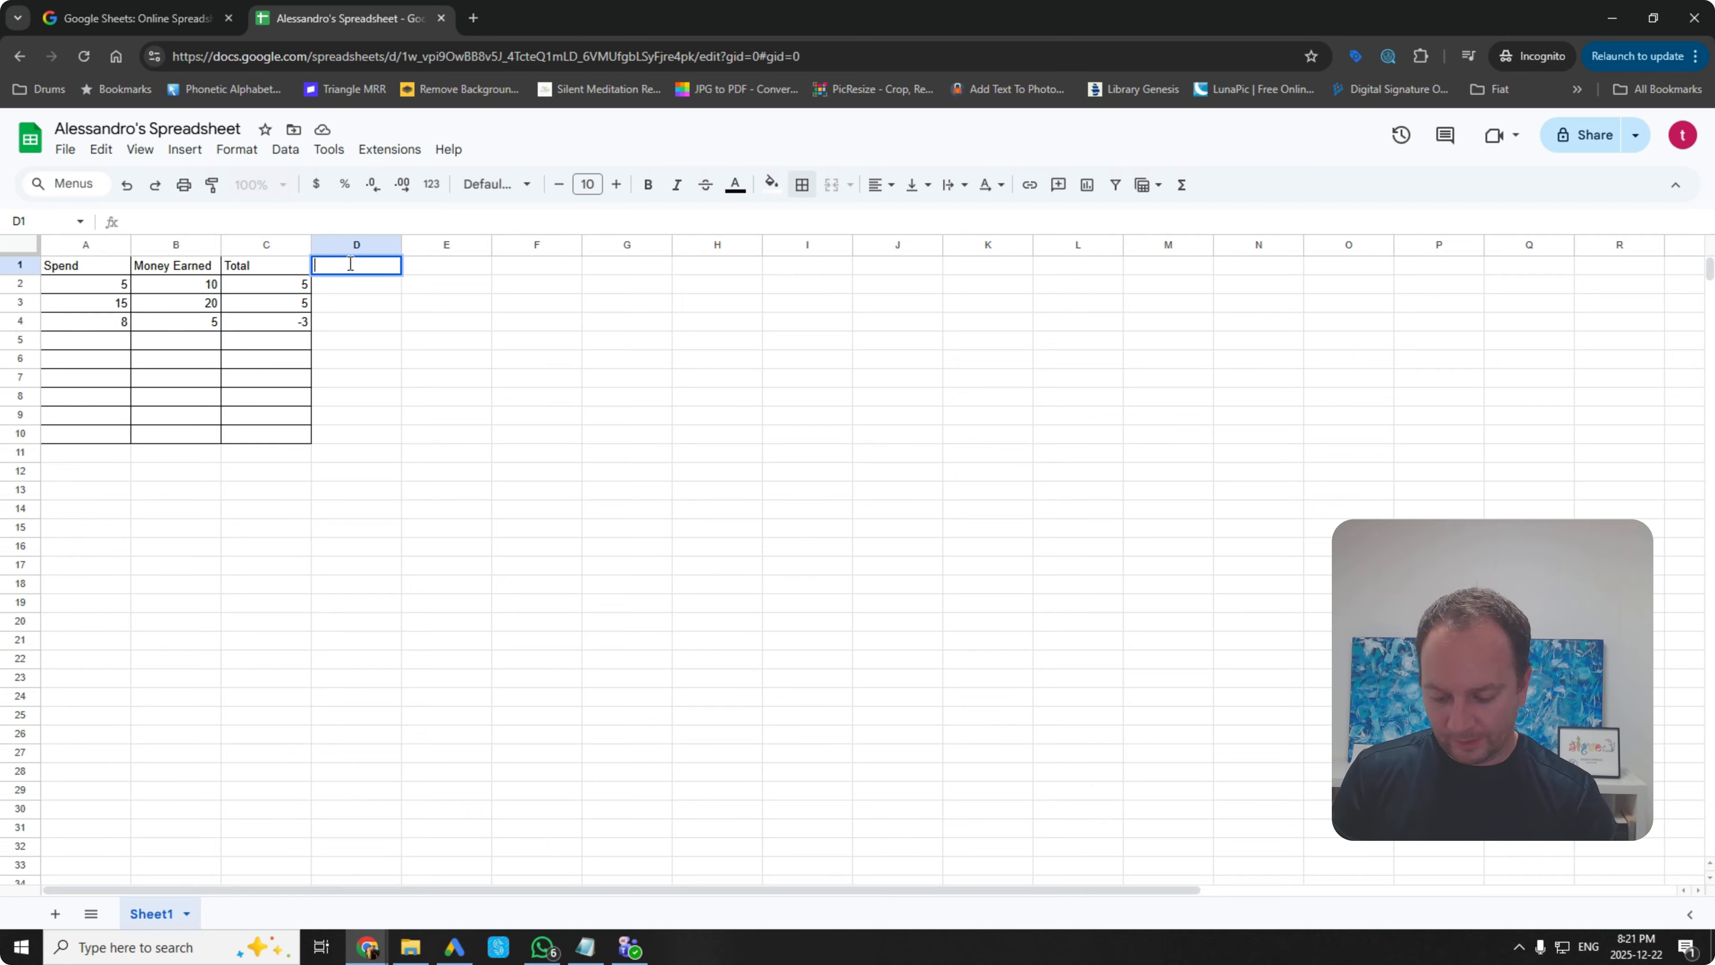
type("Money")
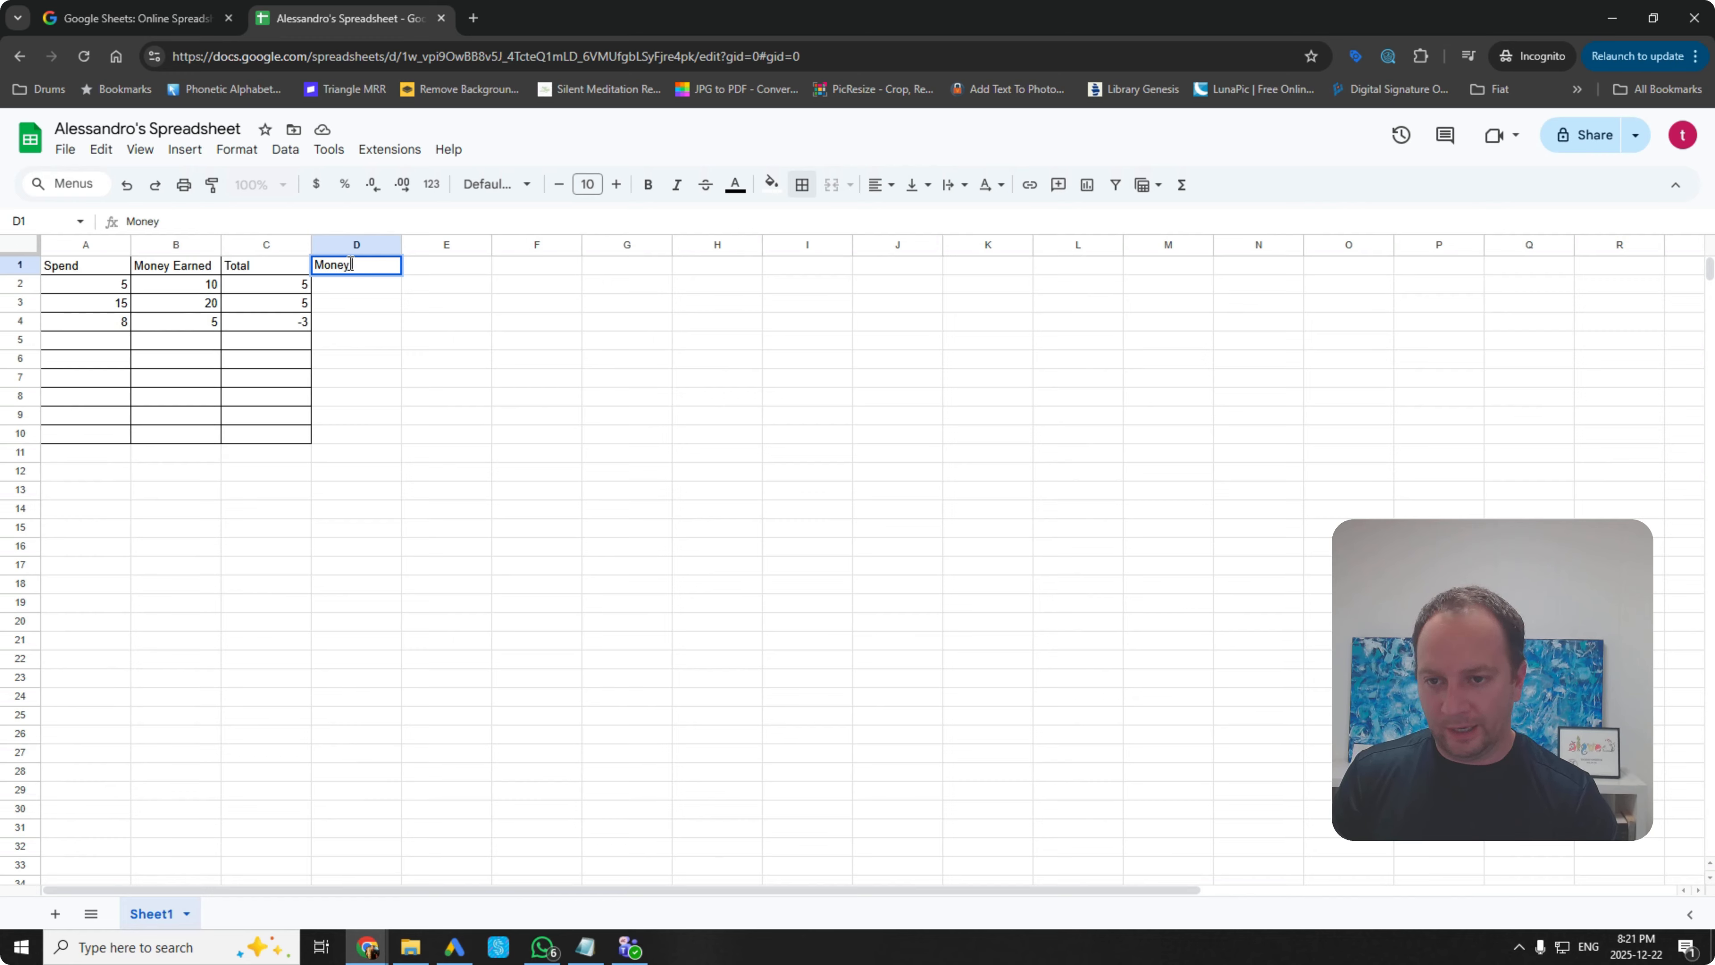
type(" Left")
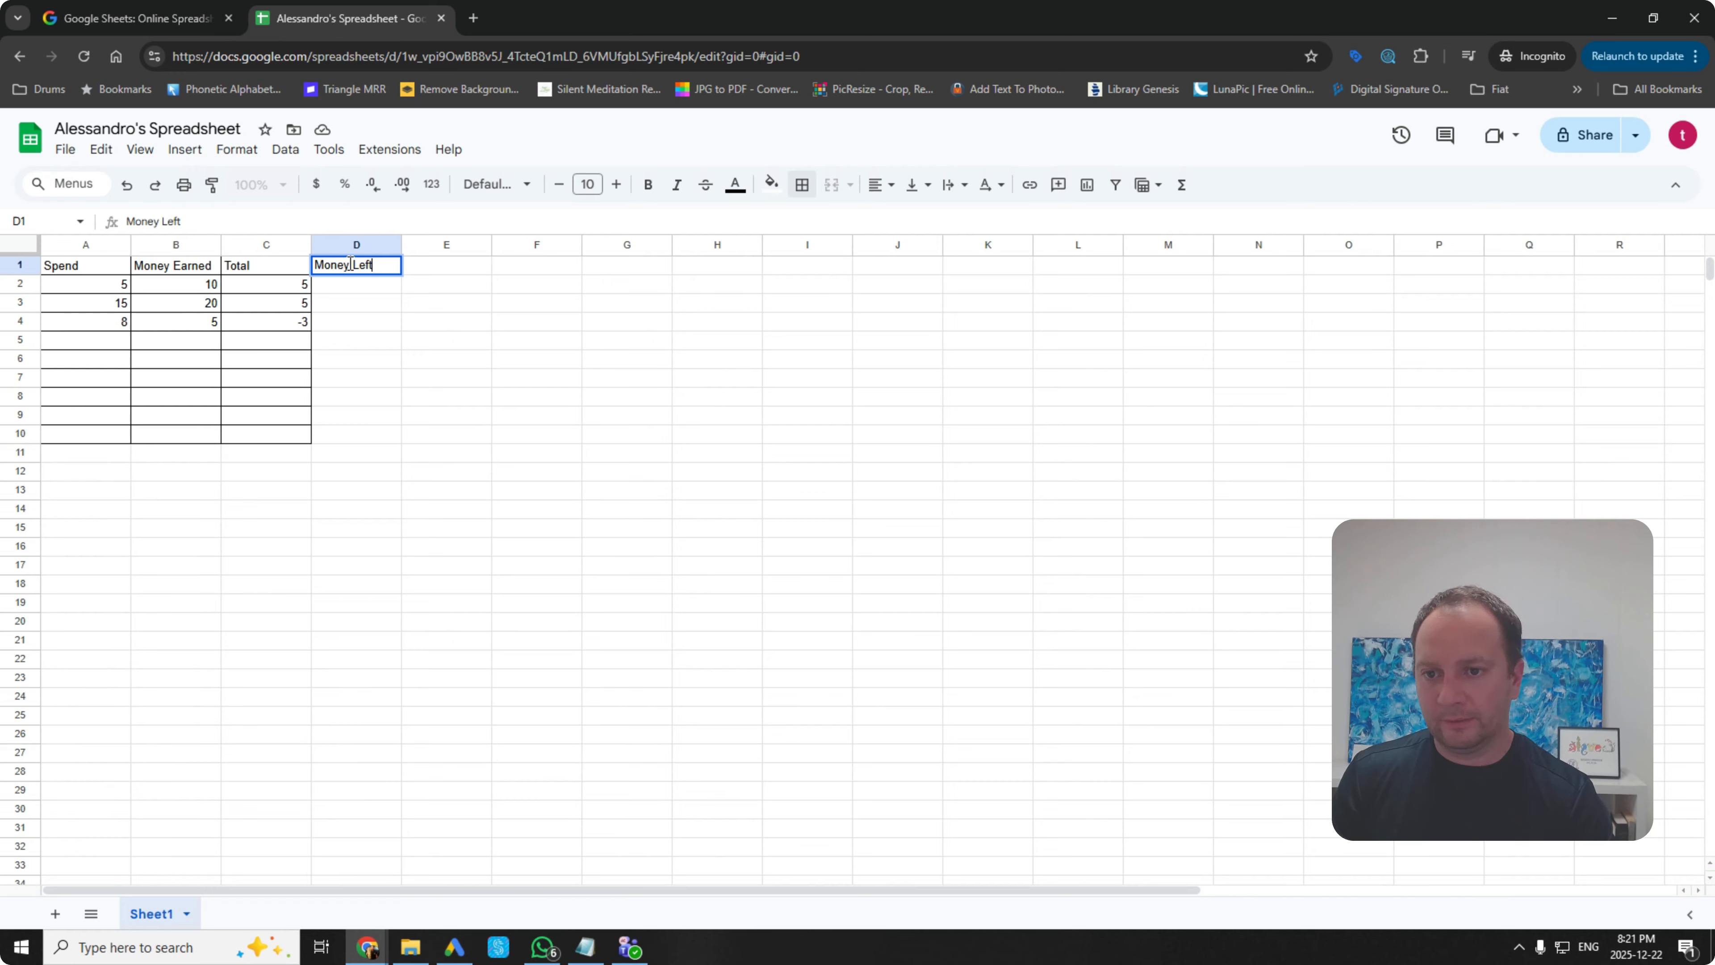
left_click(388, 375)
Step: Apply All borders to D1:D10 and make cell D2 bold
left_click_drag(364, 271, 352, 442)
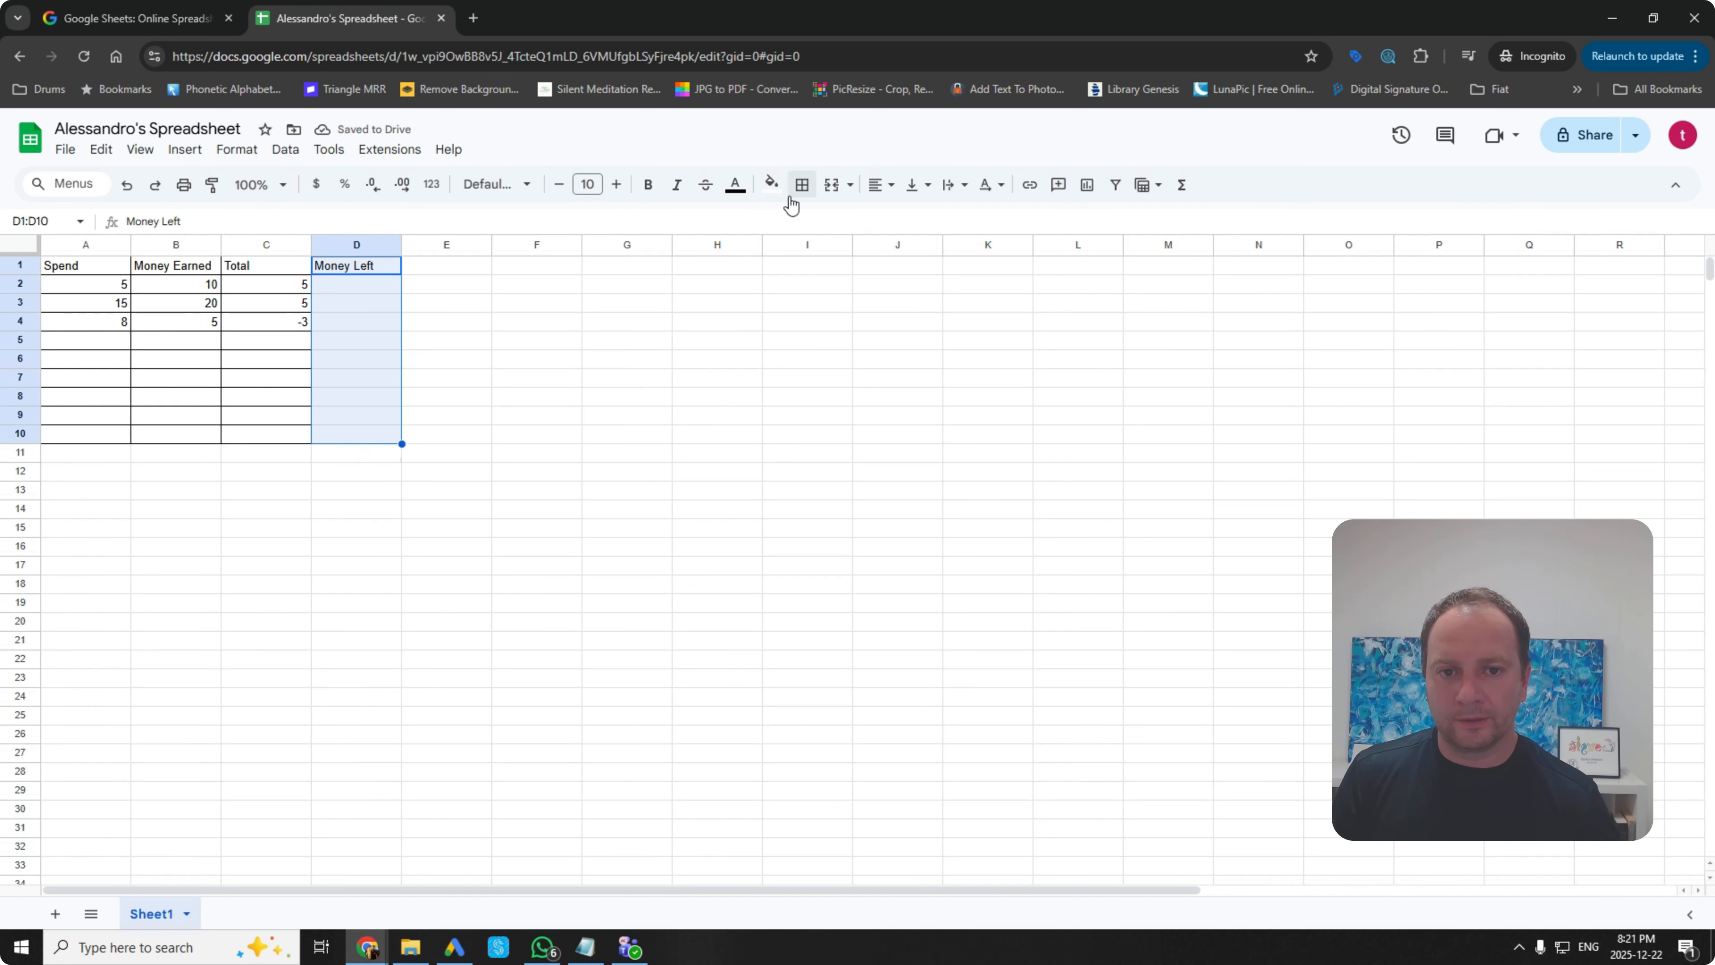
left_click(802, 186)
left_click(811, 227)
left_click(601, 344)
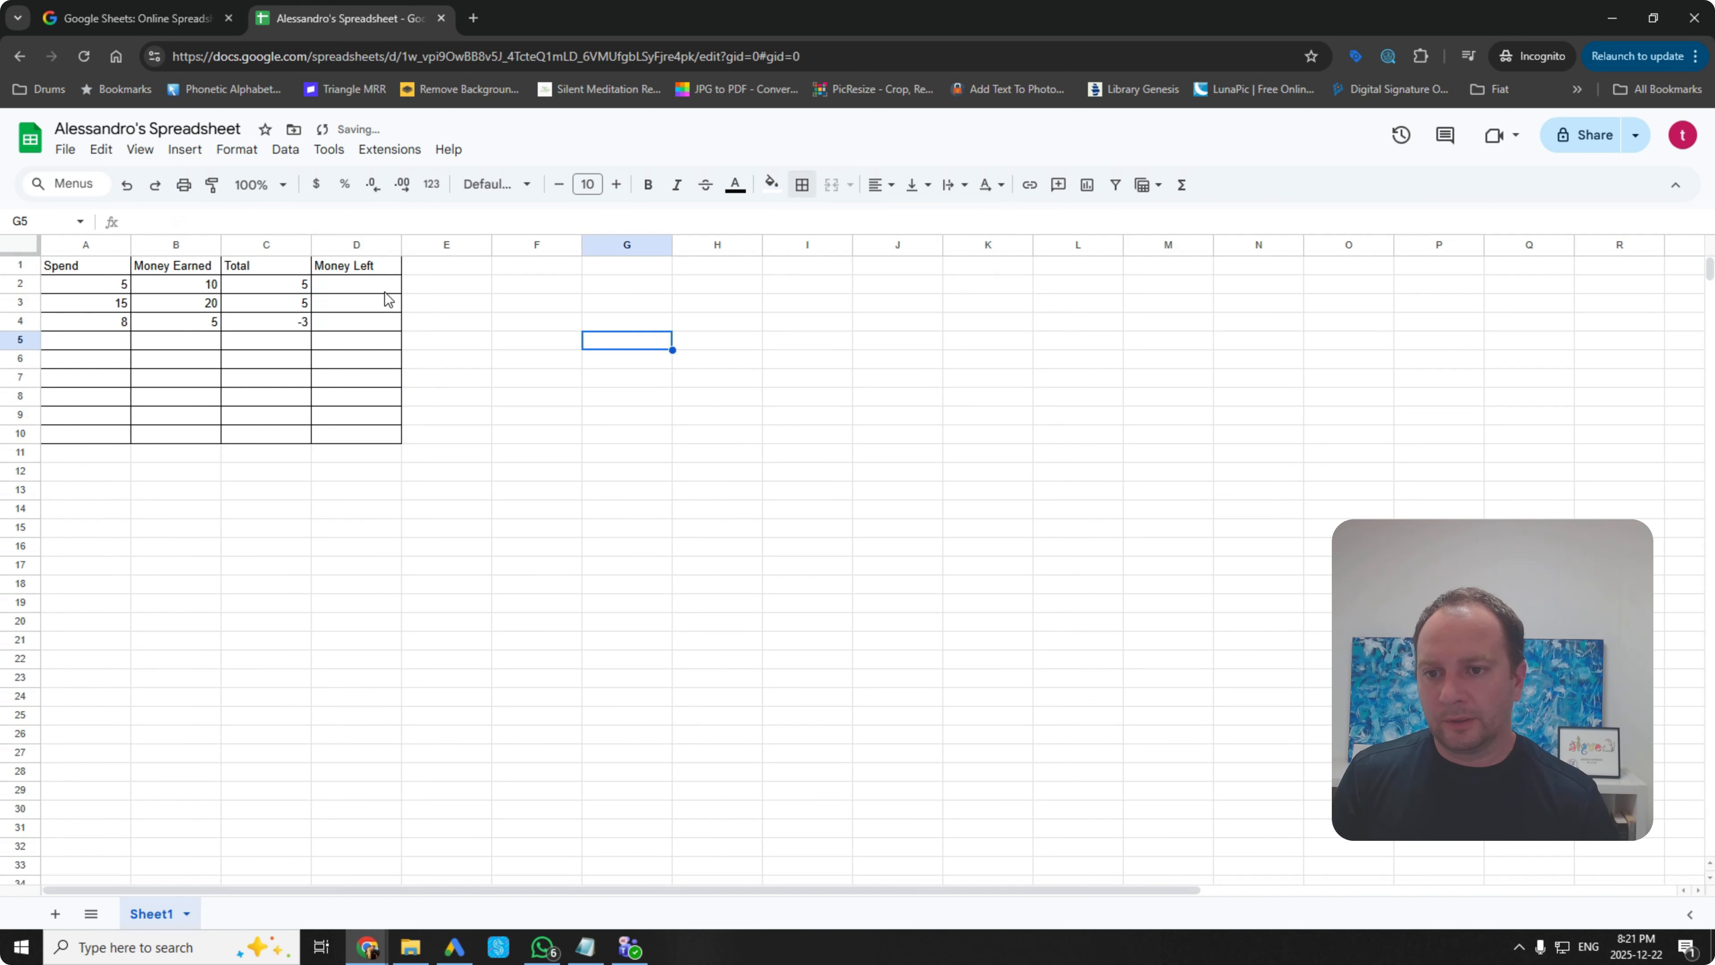
left_click(375, 290)
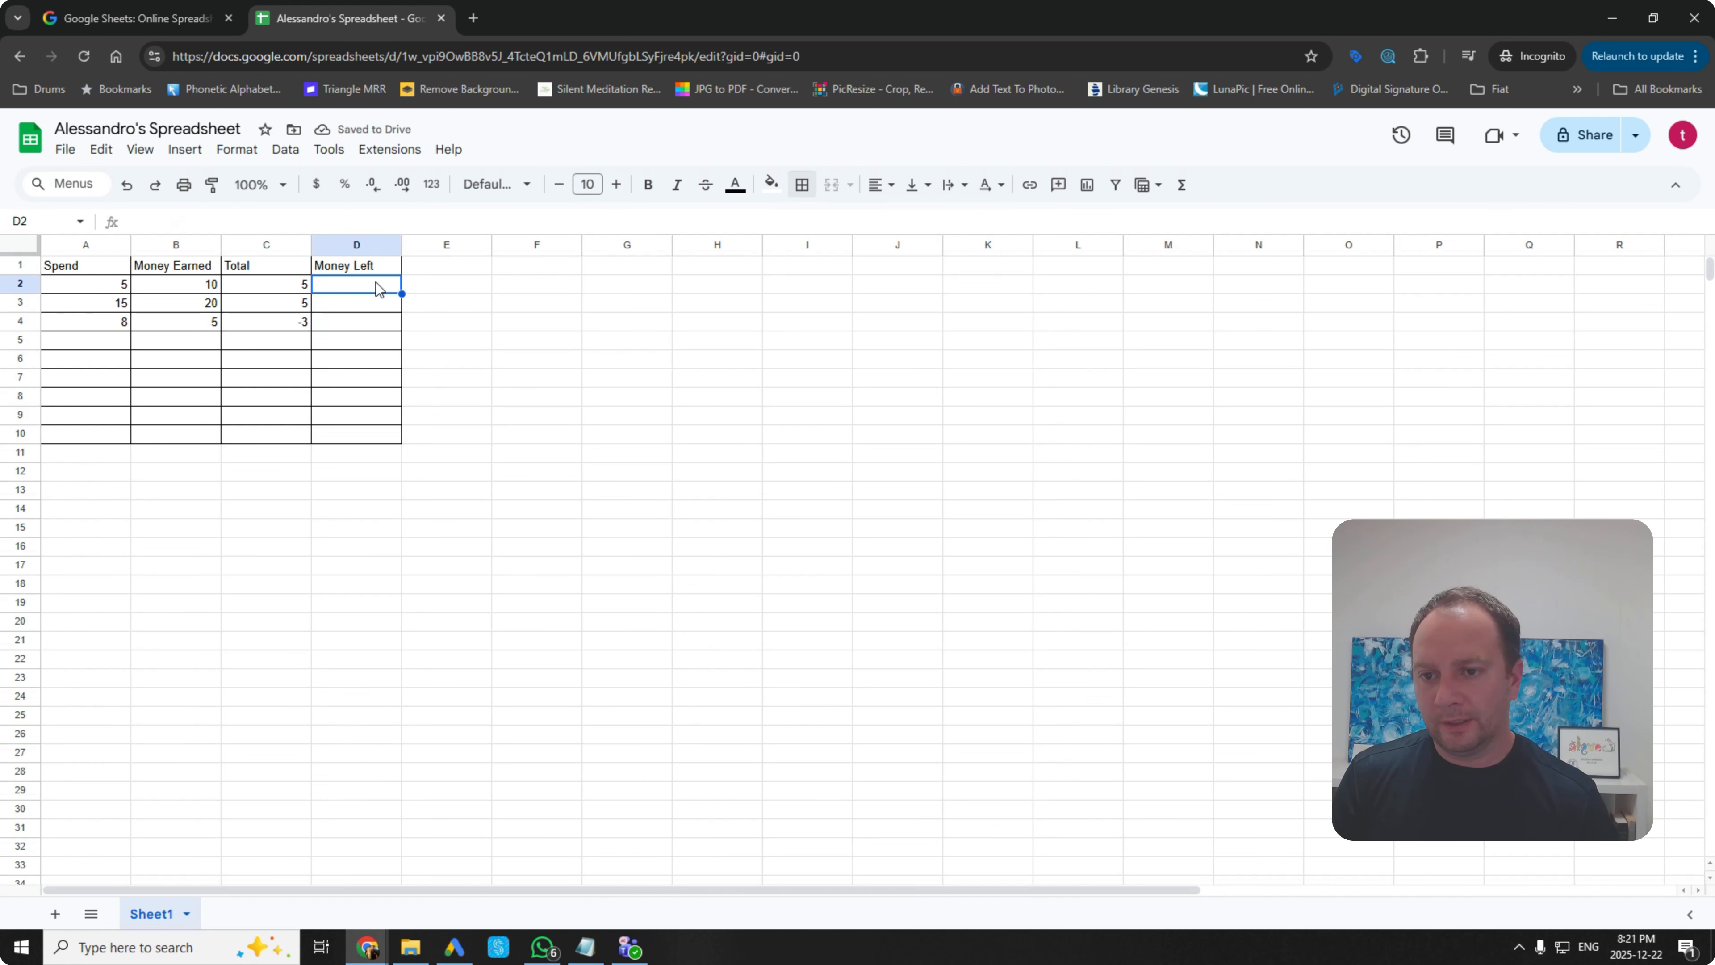
left_click(648, 185)
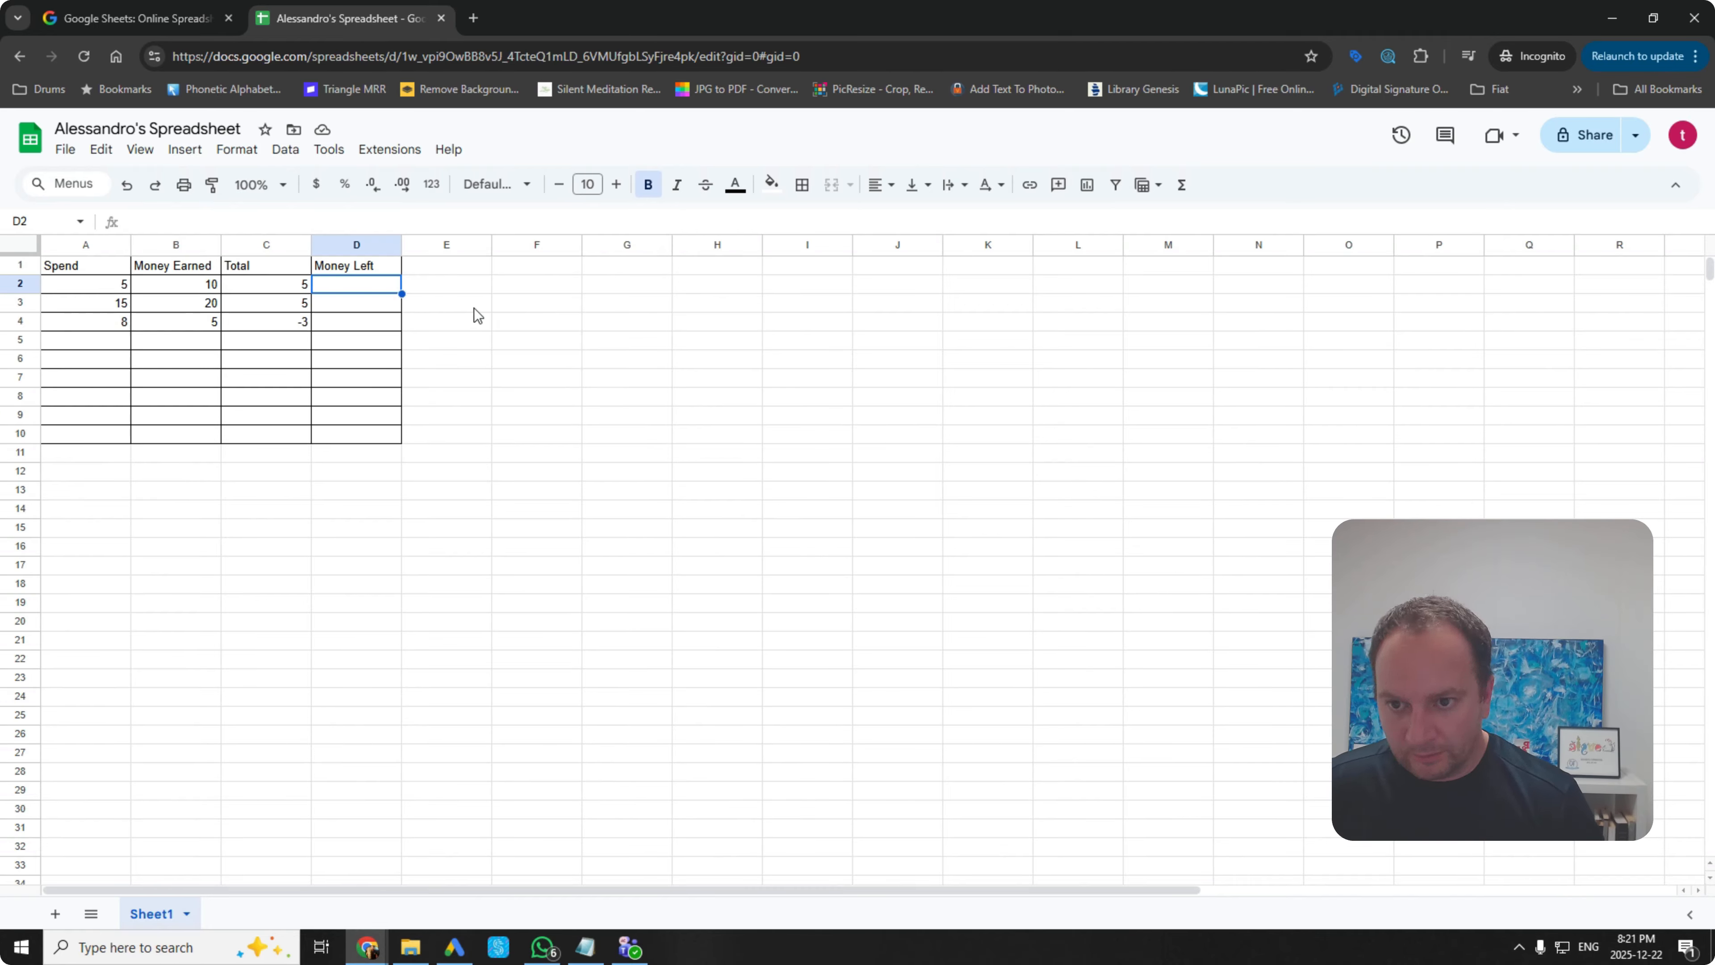
Step: Enter =C2+C3+C4 in D2 to total the three Totals, showing 7
type("=")
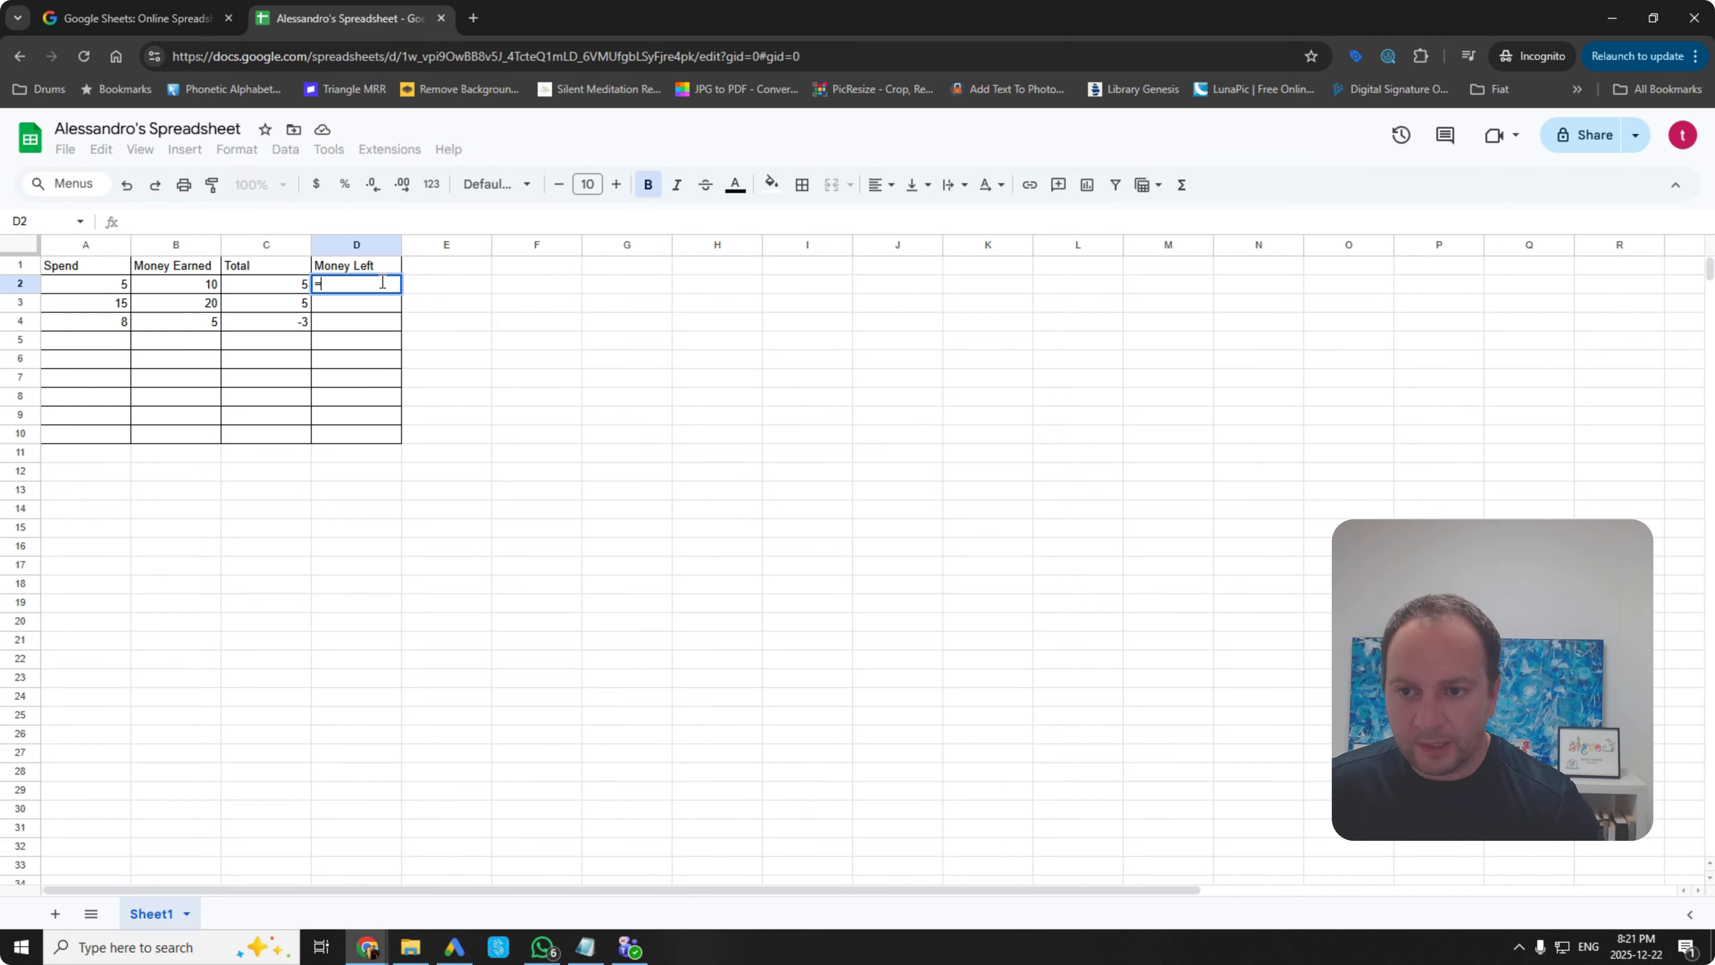
left_click(298, 290)
type("+")
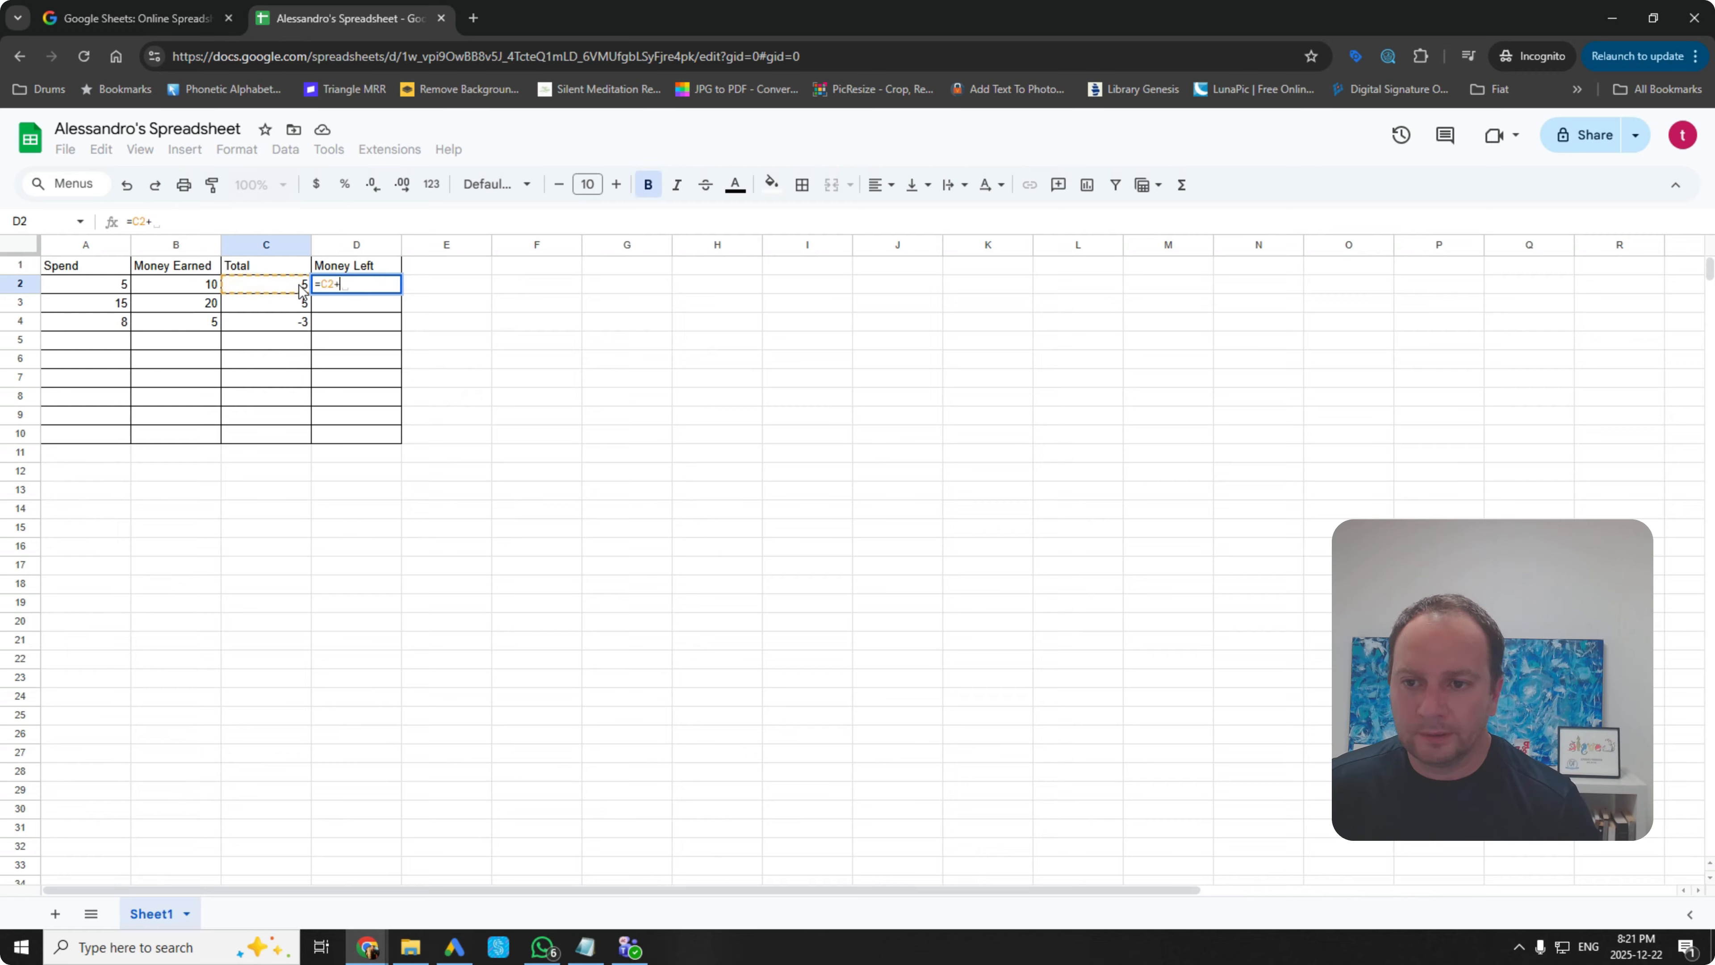
left_click(302, 307)
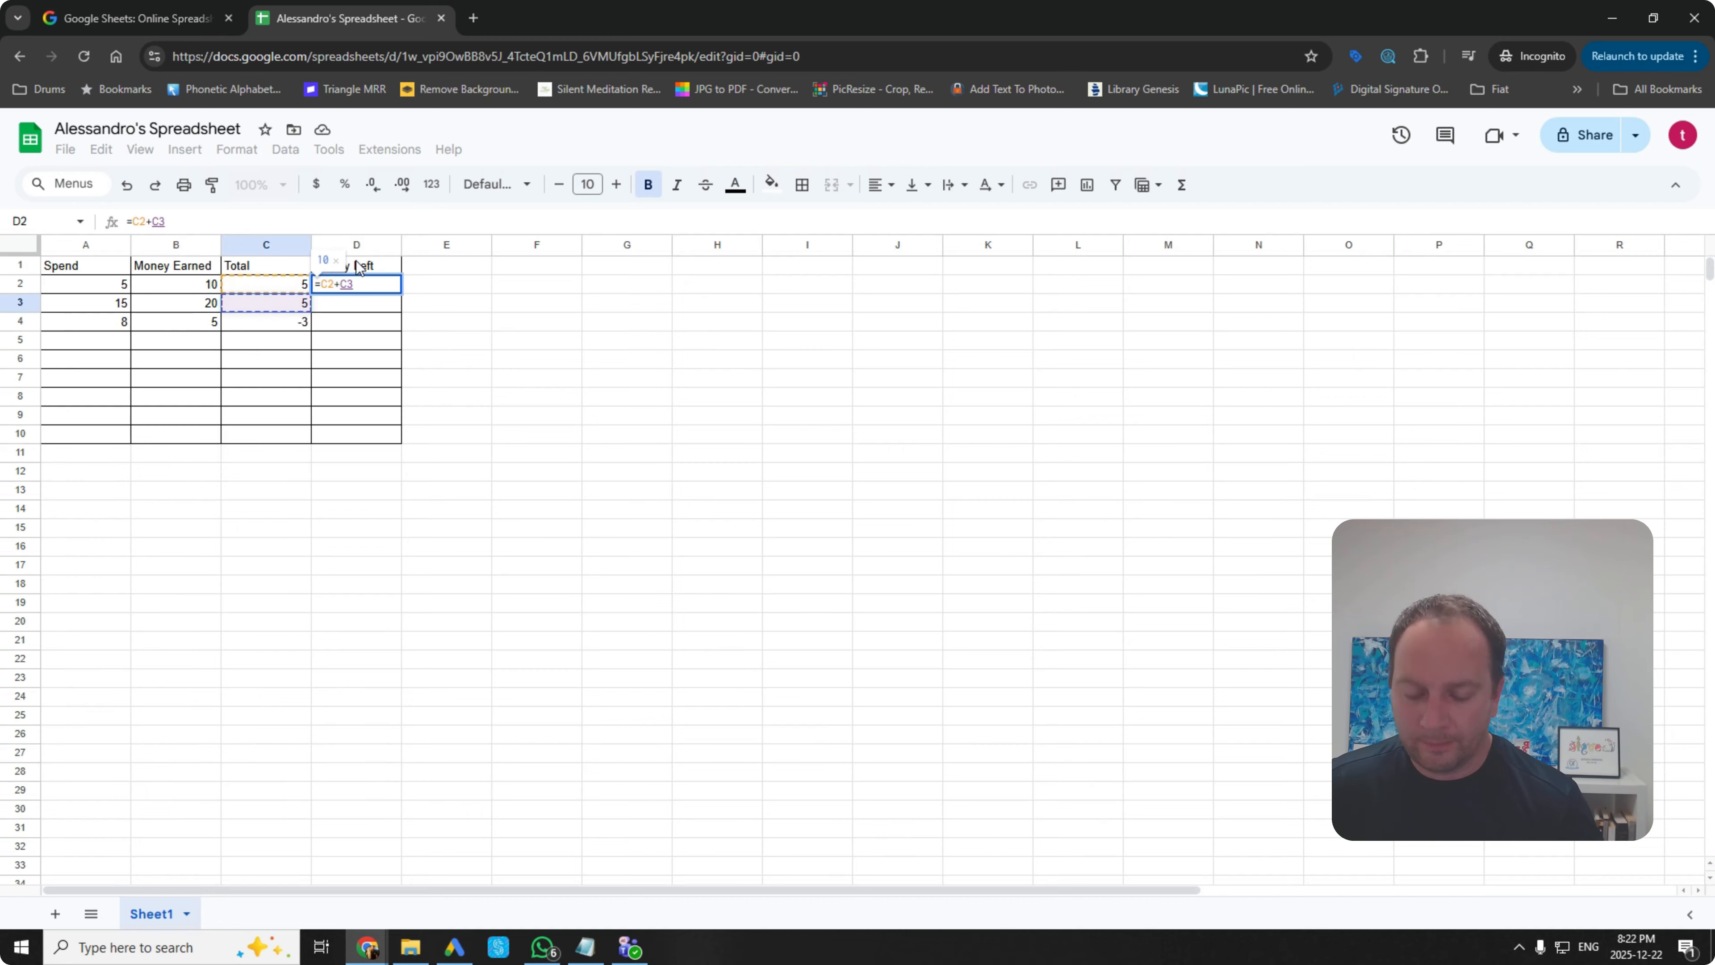
type("+")
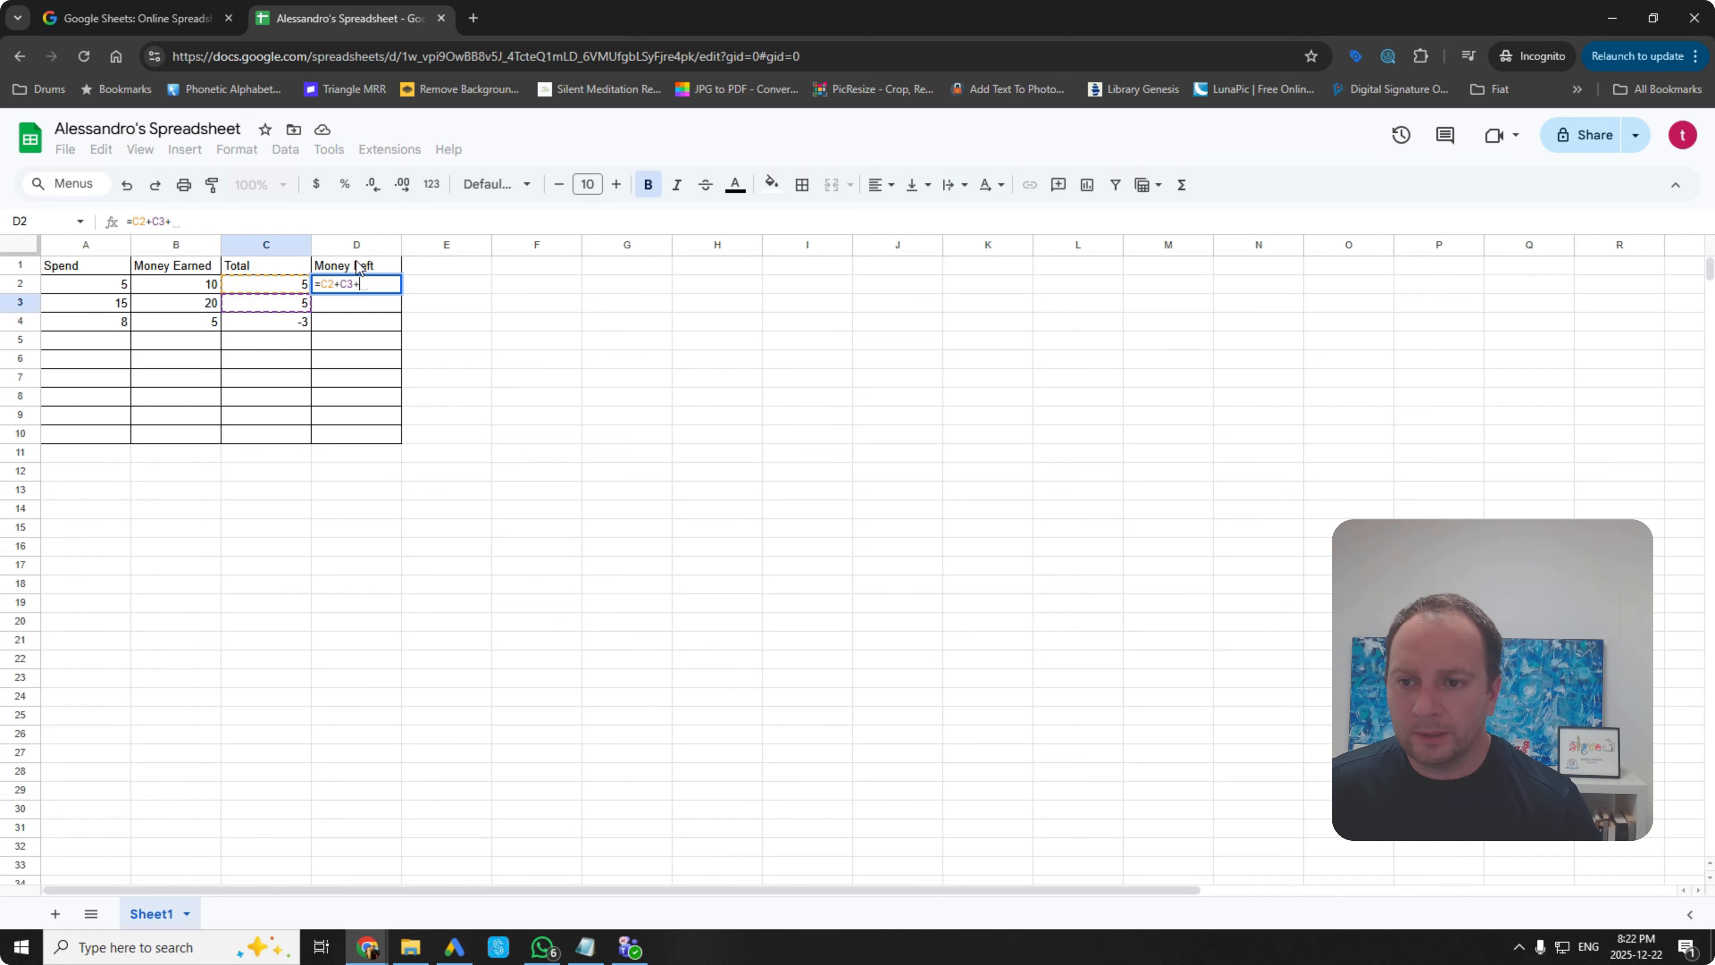
left_click(290, 317)
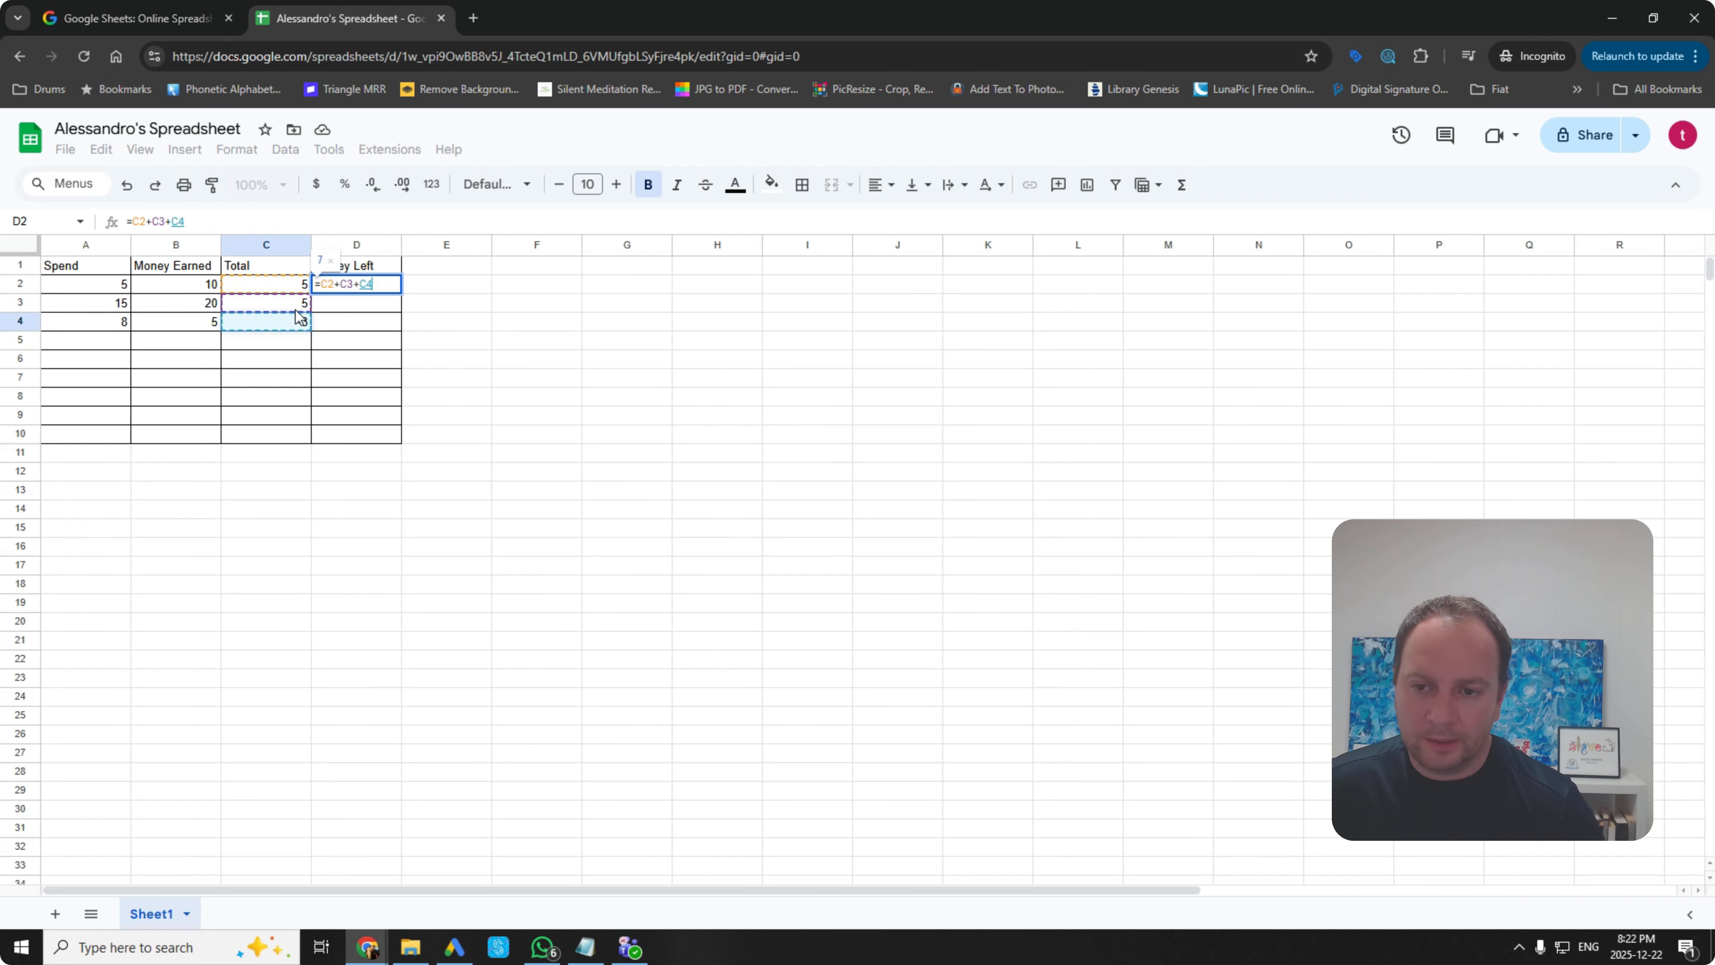
key("Return")
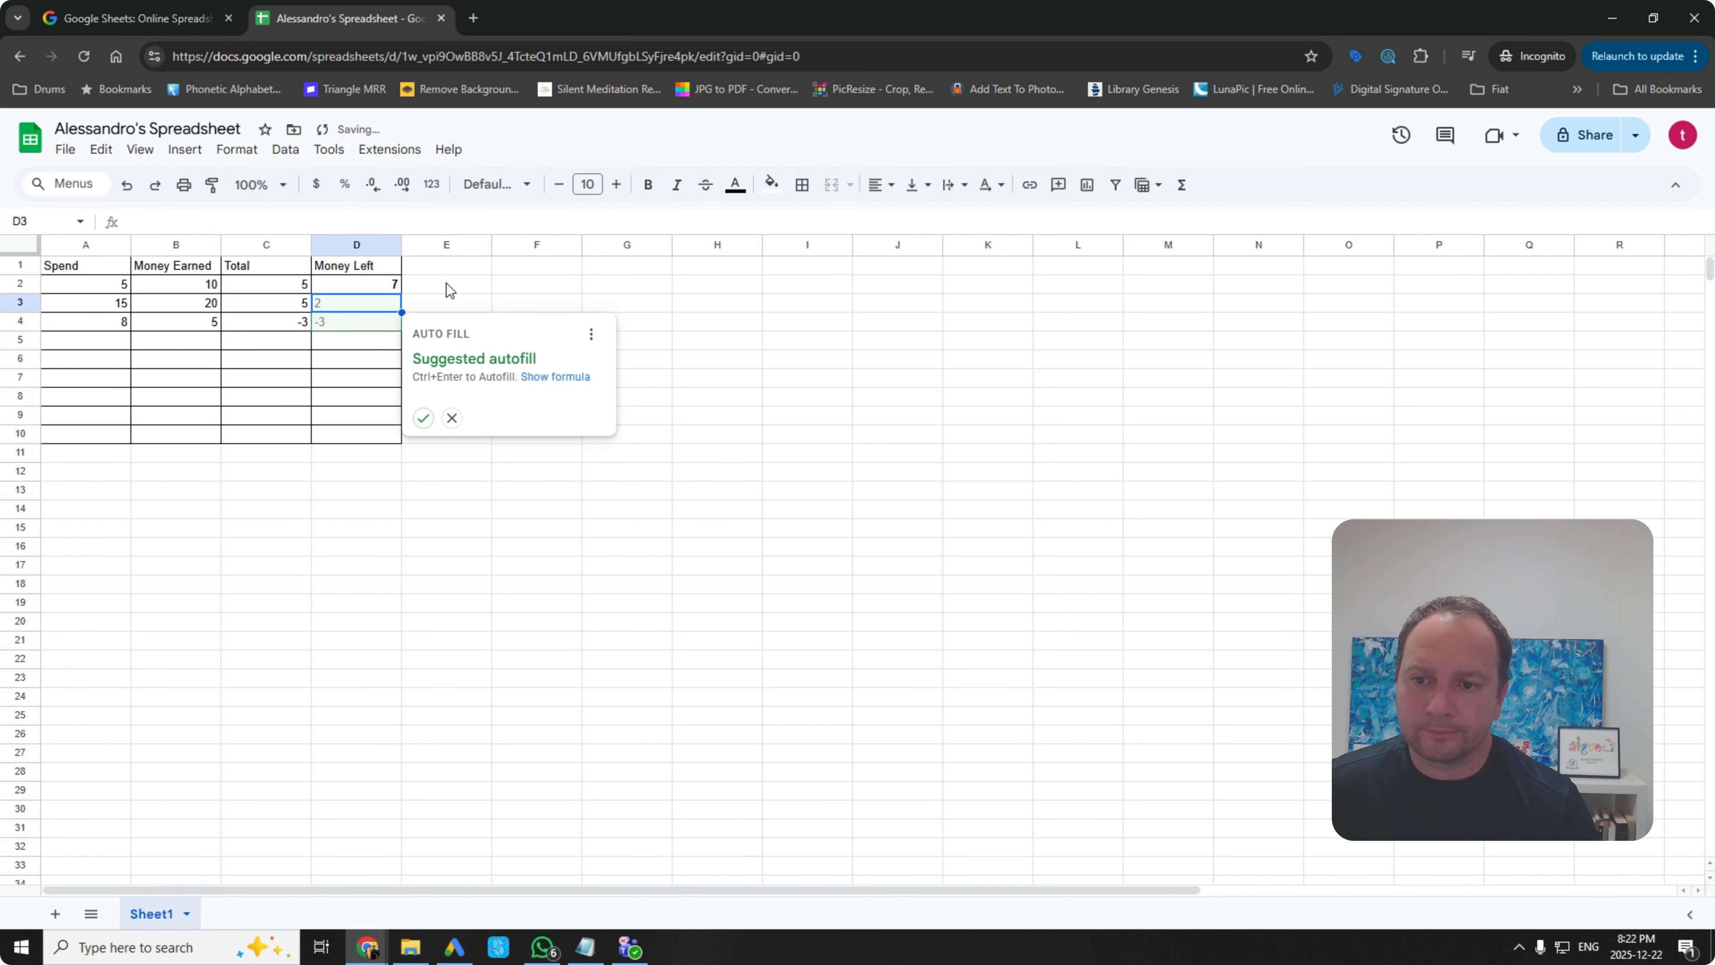
left_click(476, 281)
left_click(375, 282)
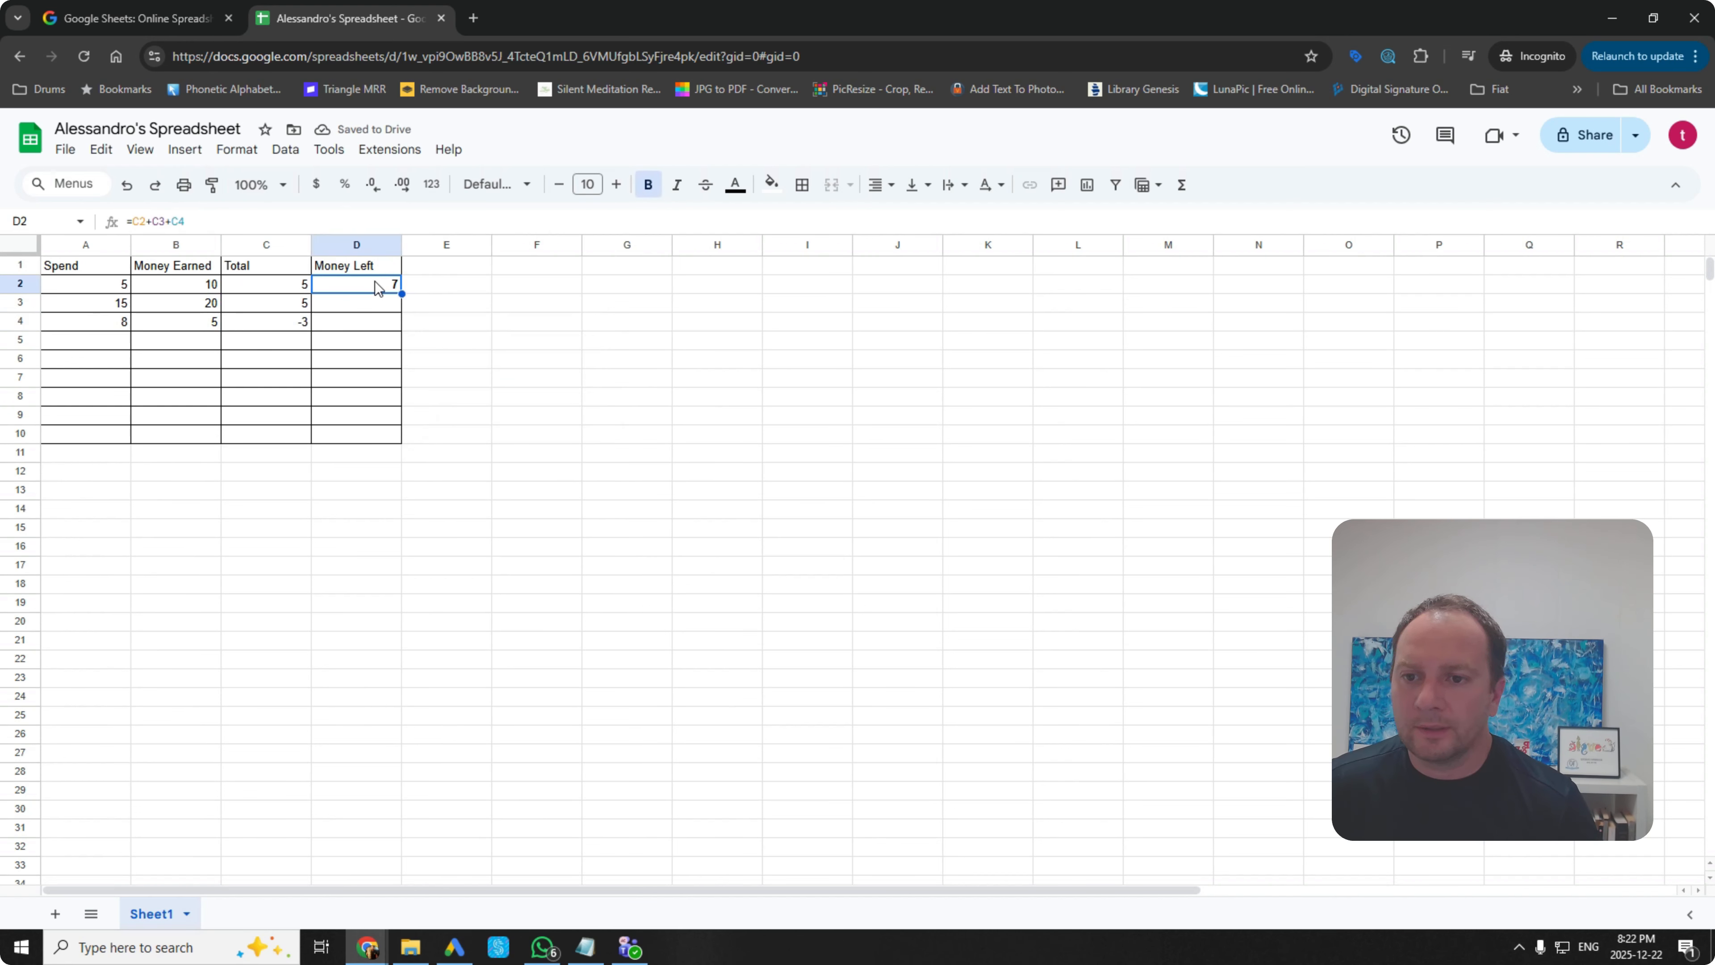
left_click(355, 328)
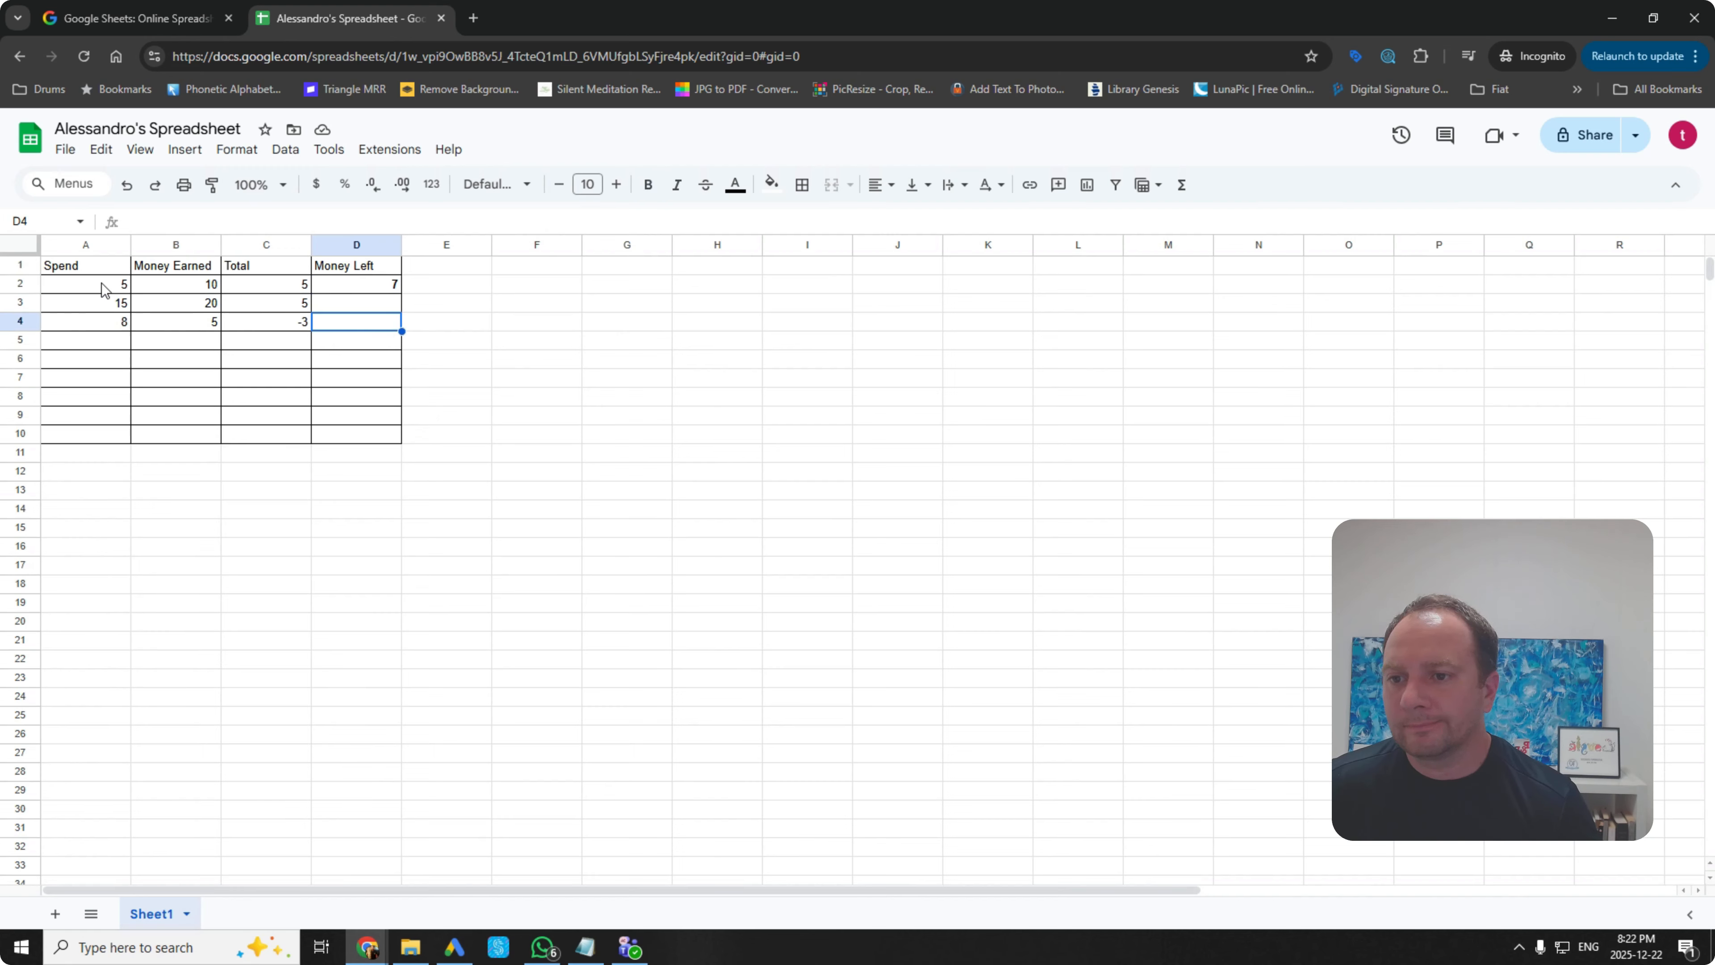
Step: Format A2:D10 as Currency so amounts show in dollars
left_click_drag(105, 288, 355, 418)
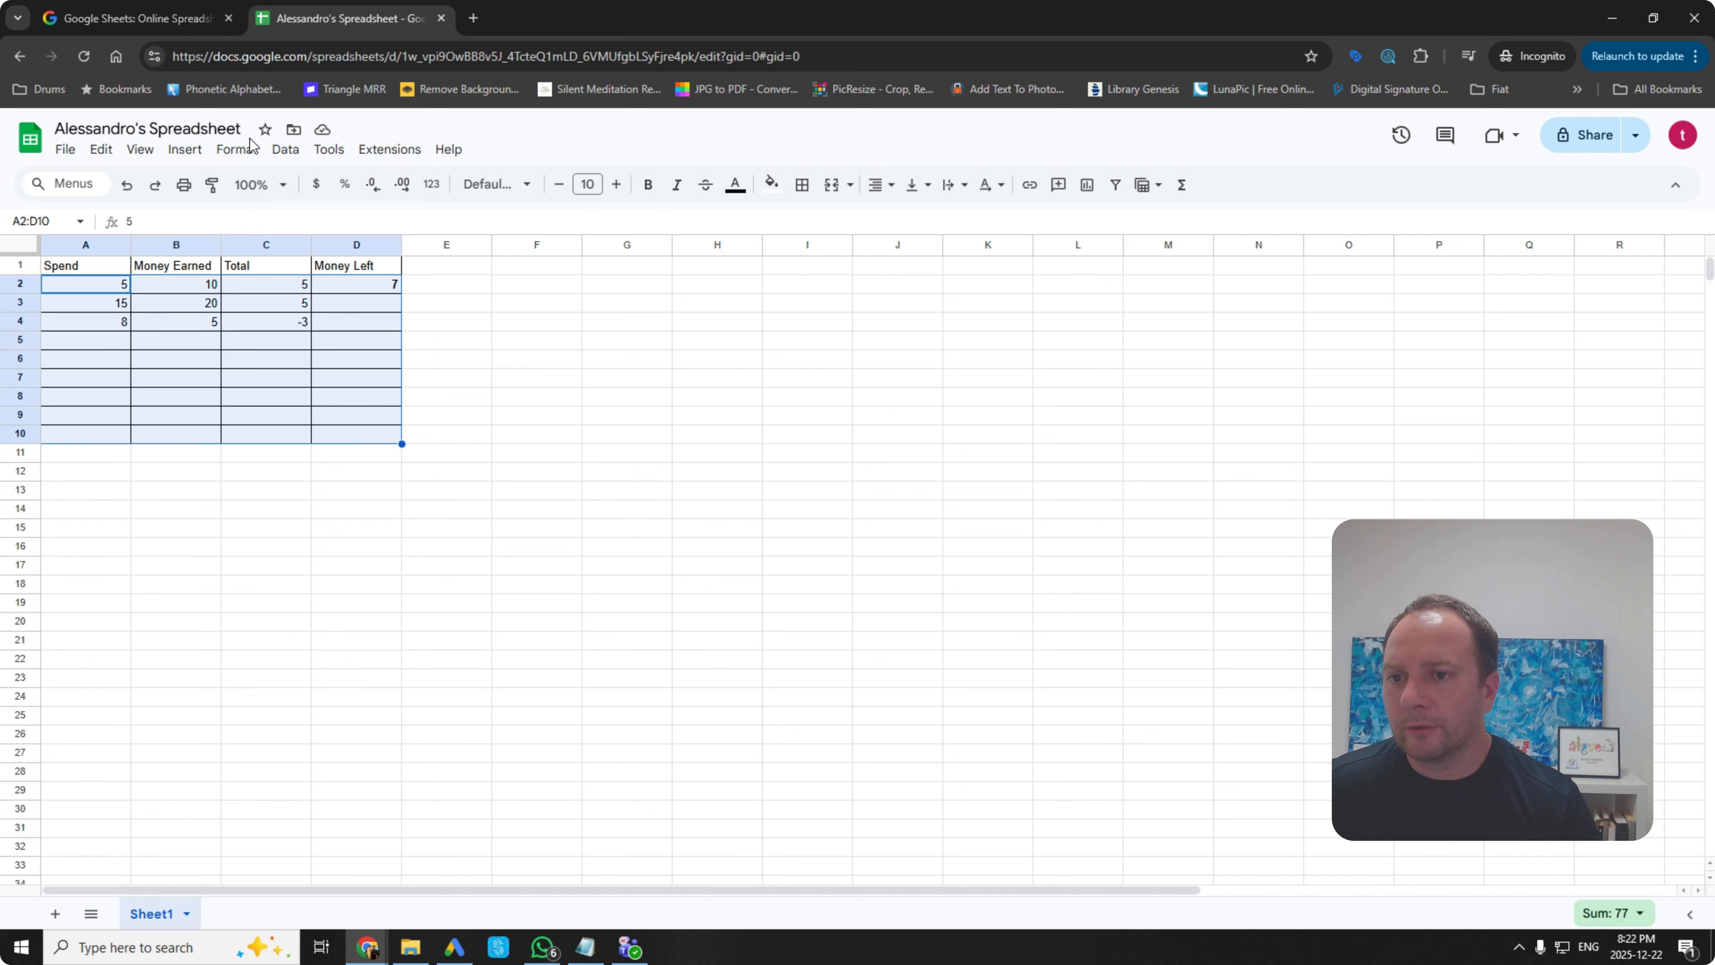
left_click(242, 149)
mouse_move(277, 227)
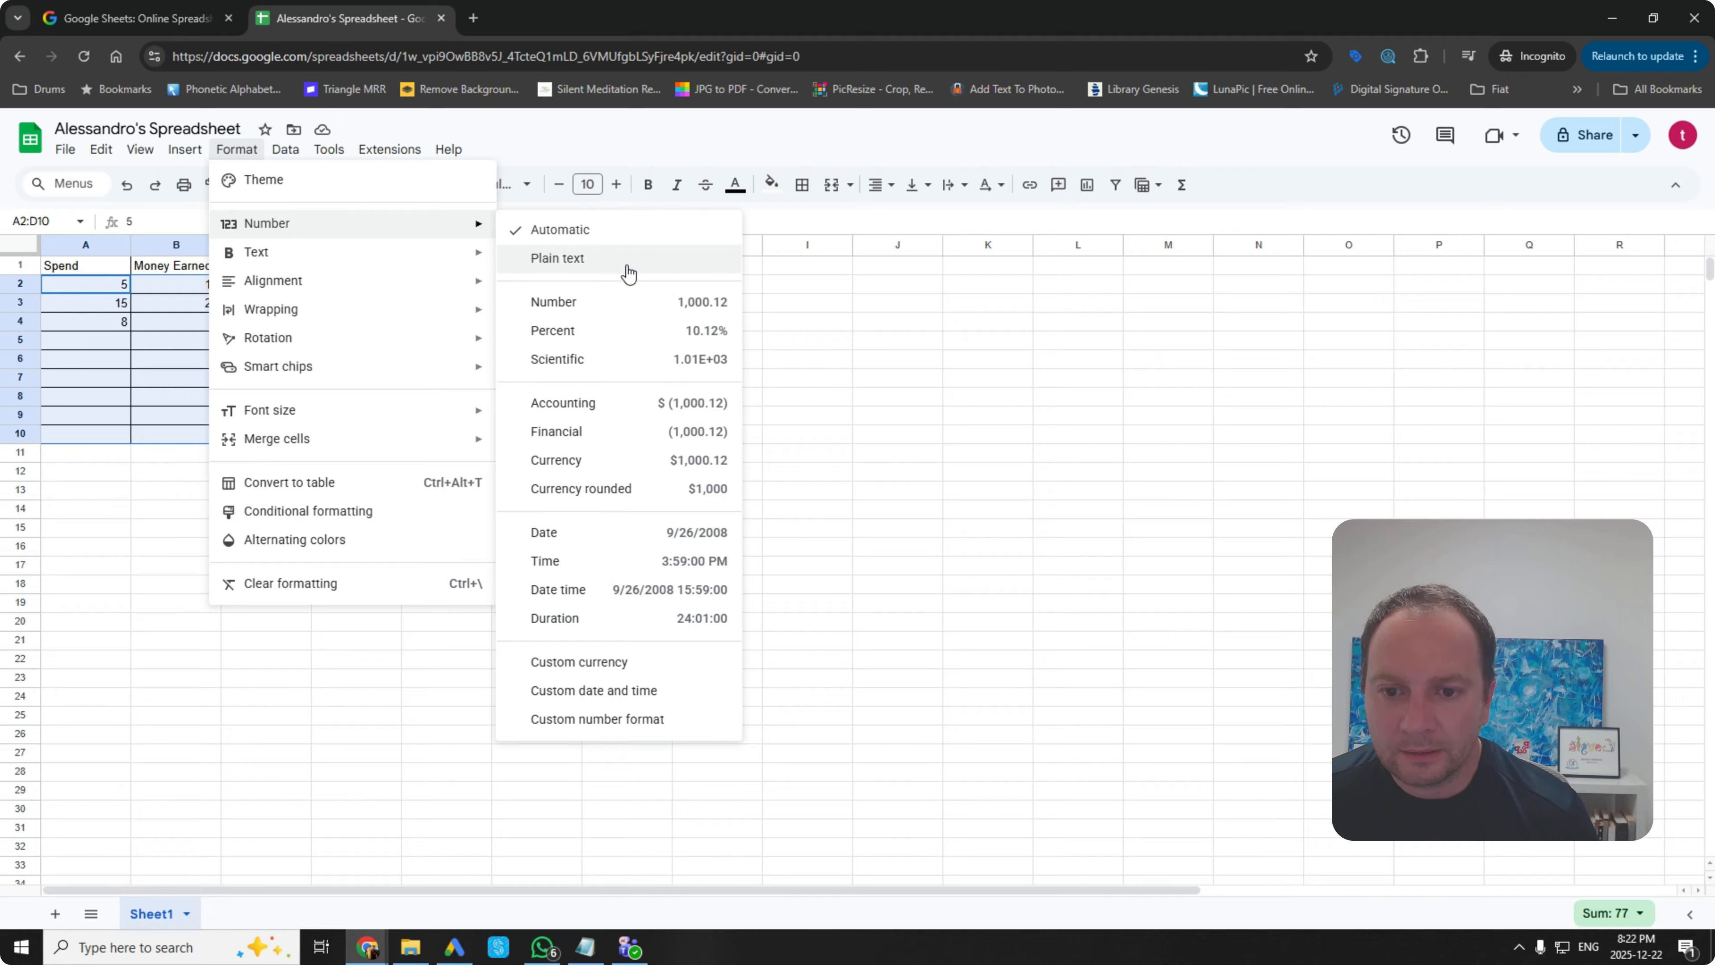
left_click(618, 465)
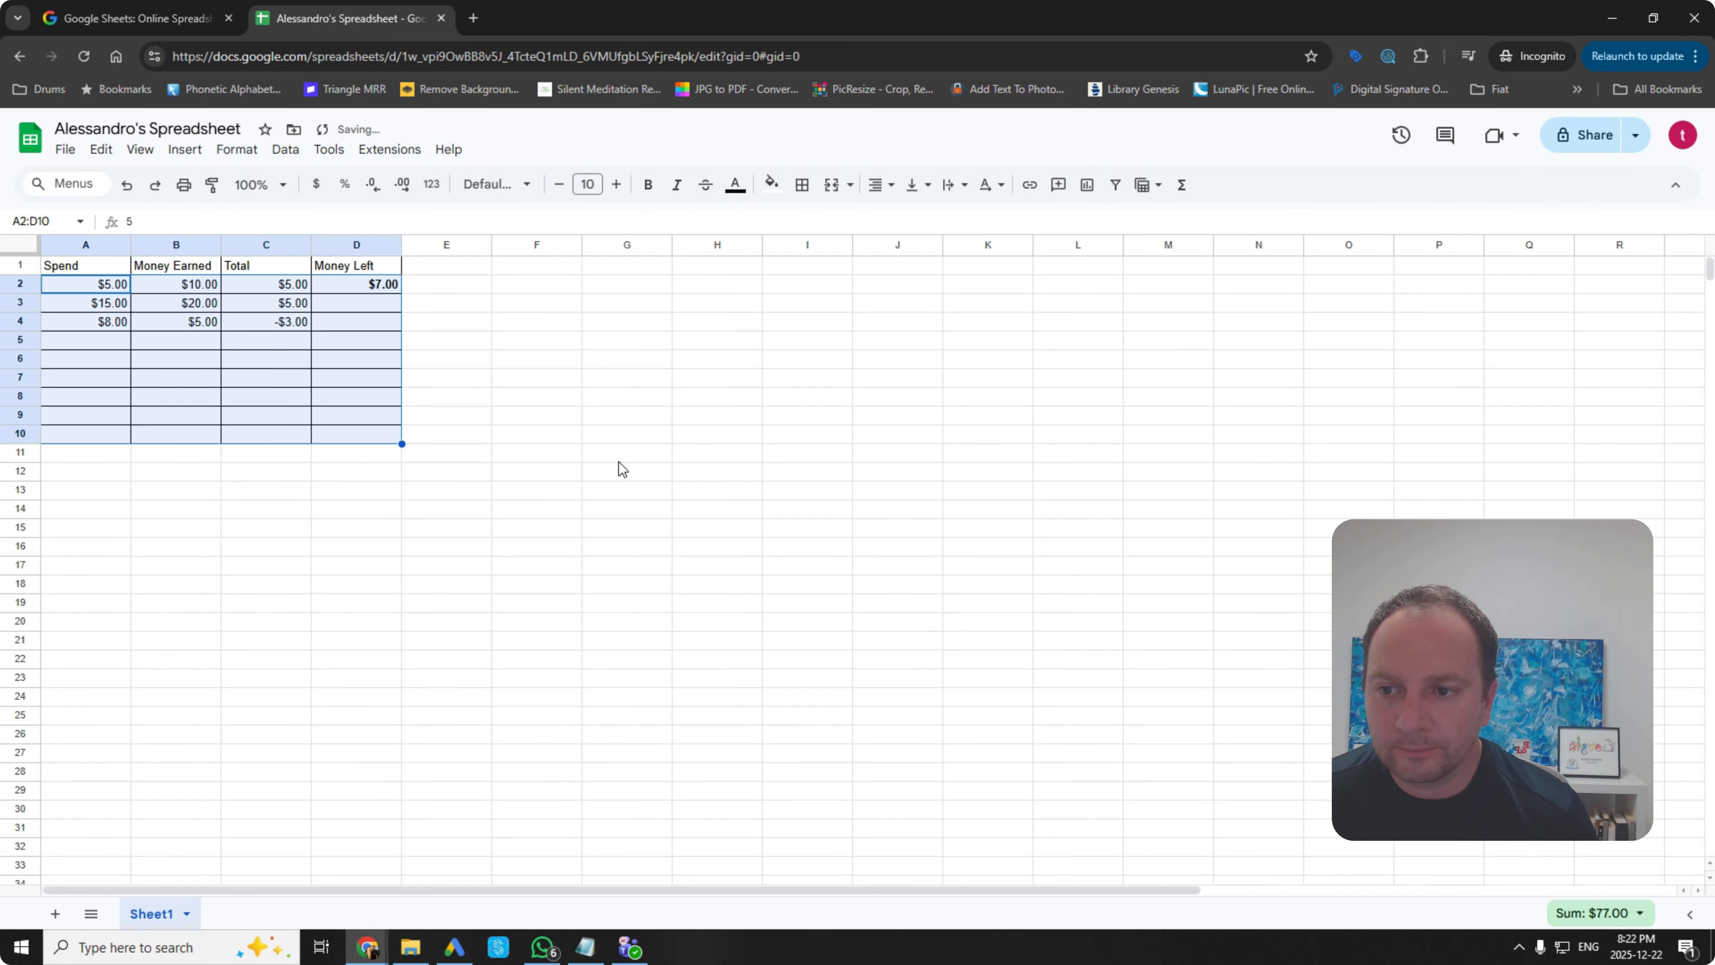
left_click(486, 419)
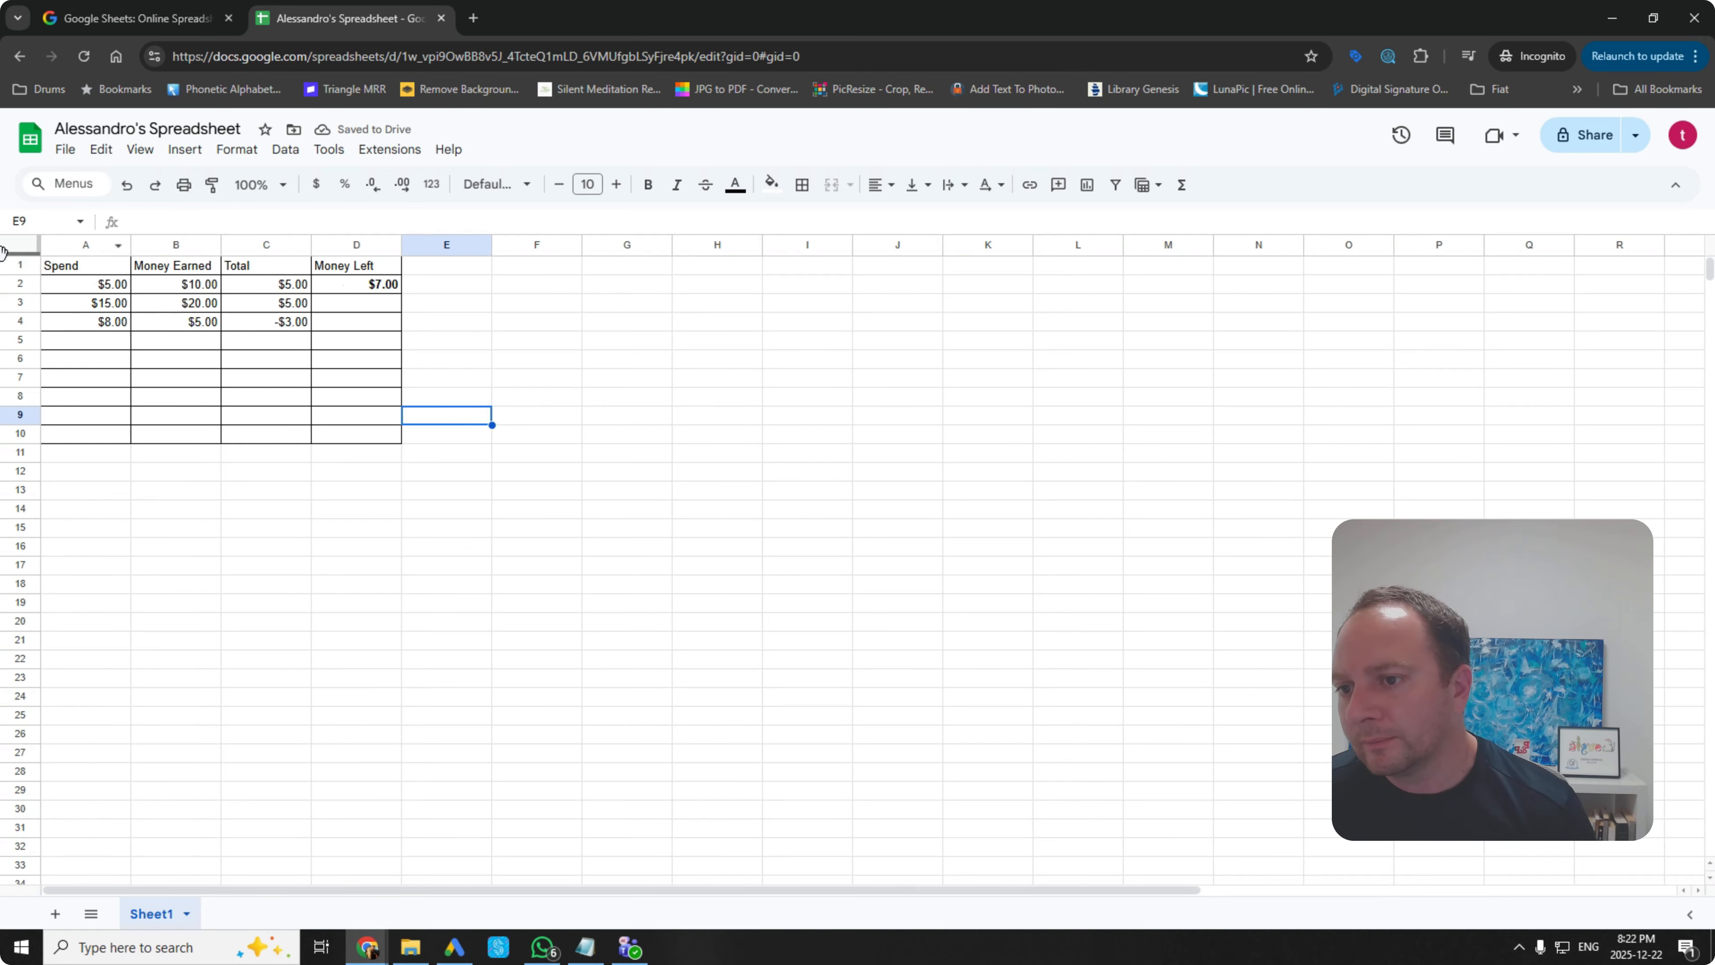
Step: Make the header row A1:D1 bold
left_click_drag(380, 270, 121, 270)
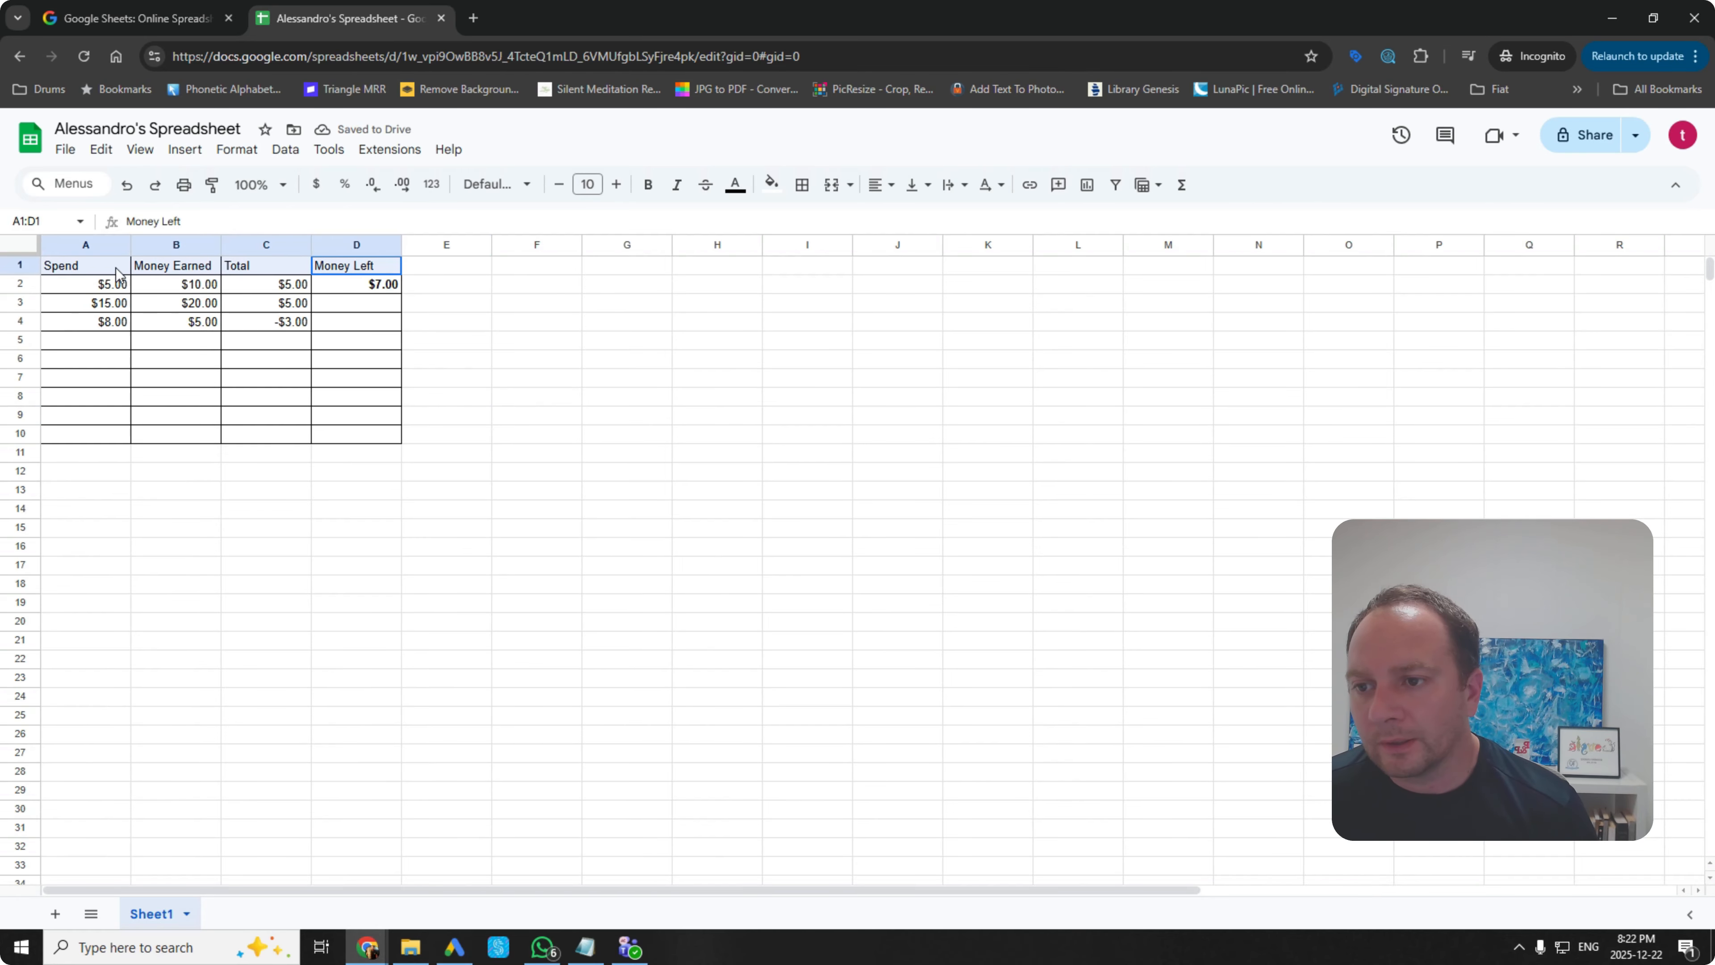
key("ctrl+b")
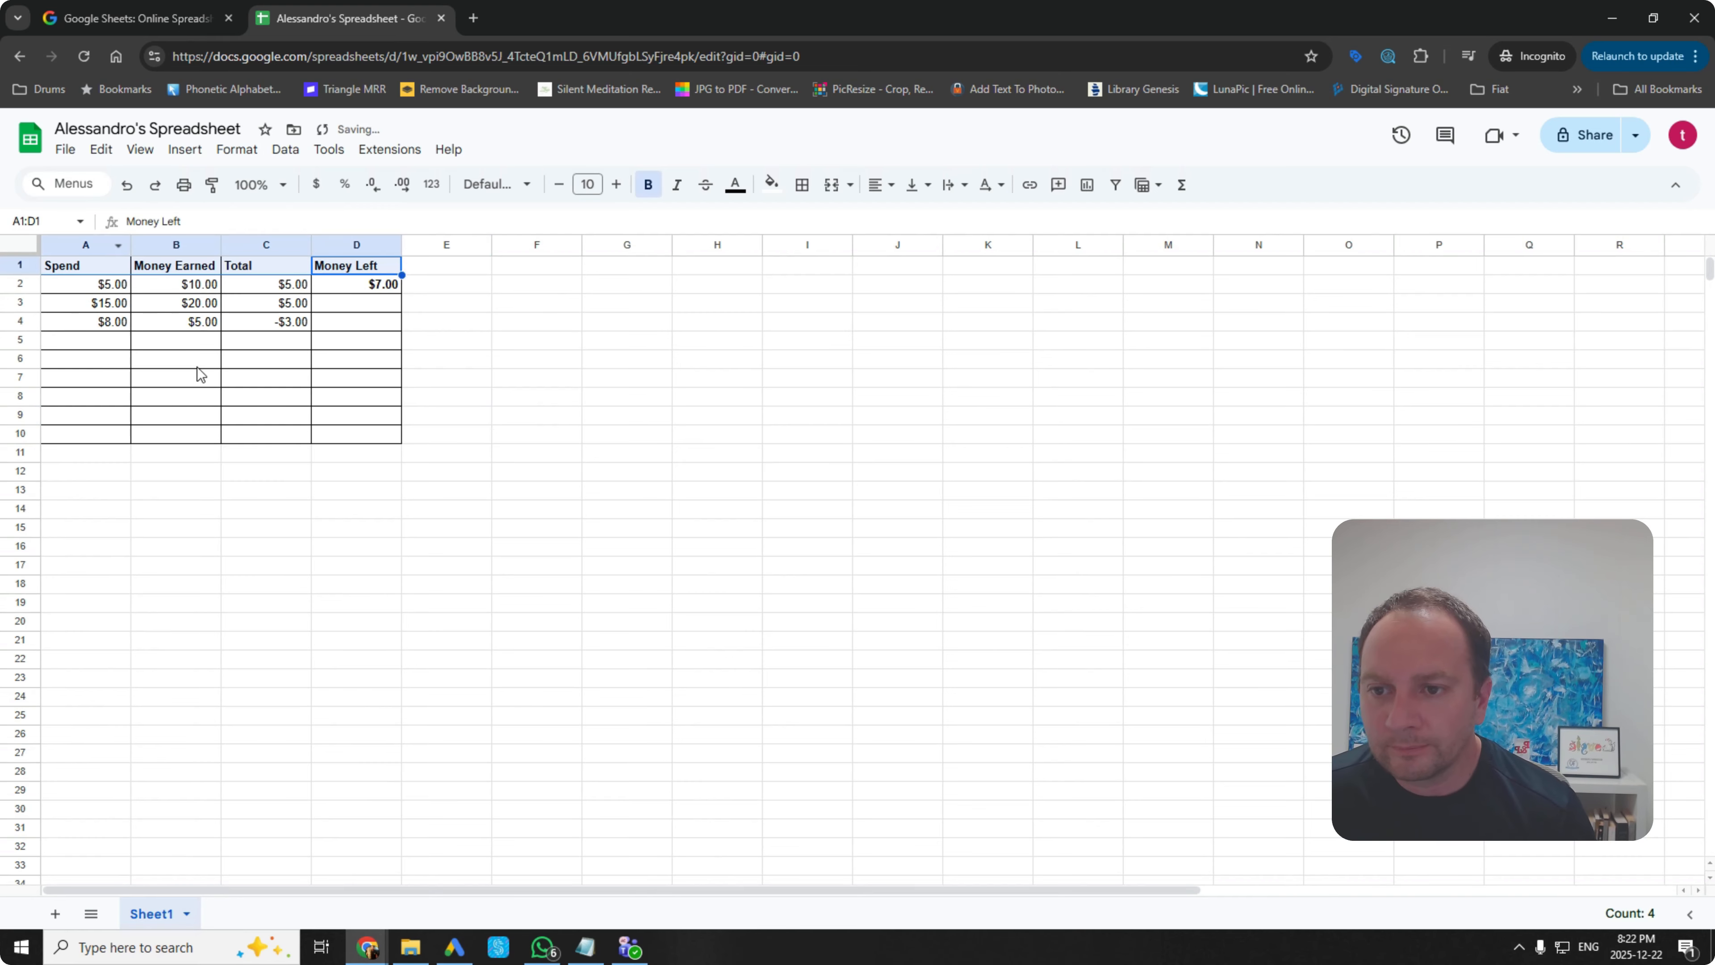
left_click(223, 376)
left_click_drag(91, 273, 358, 446)
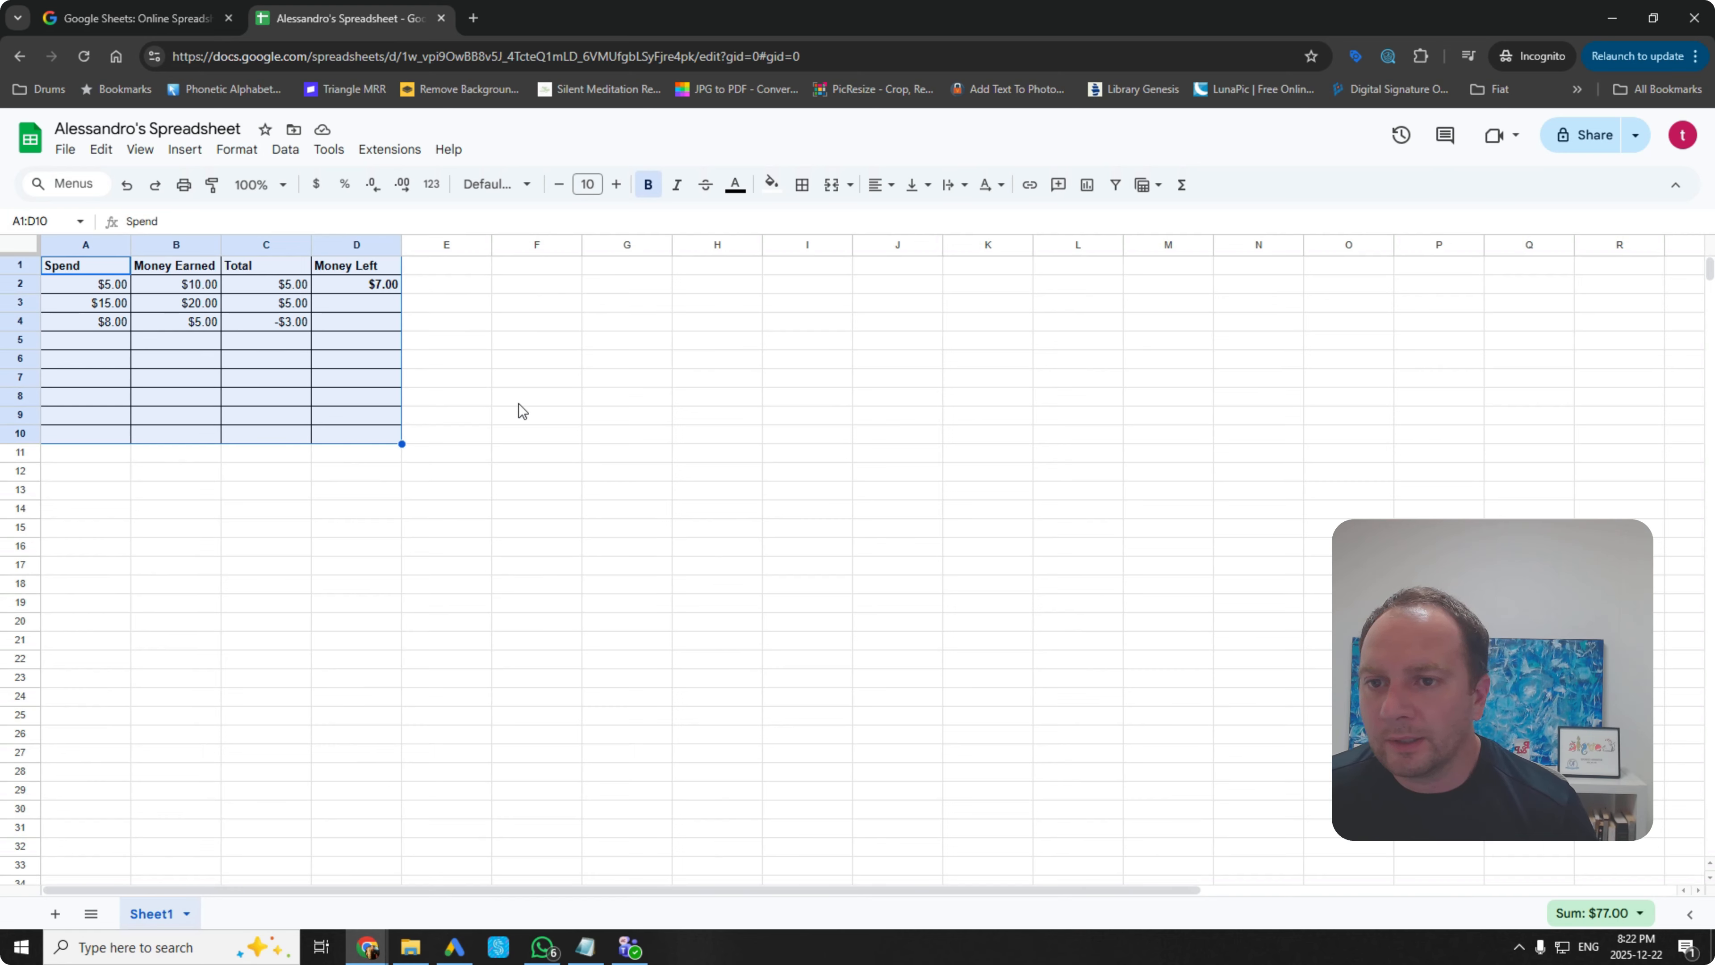
left_click(521, 439)
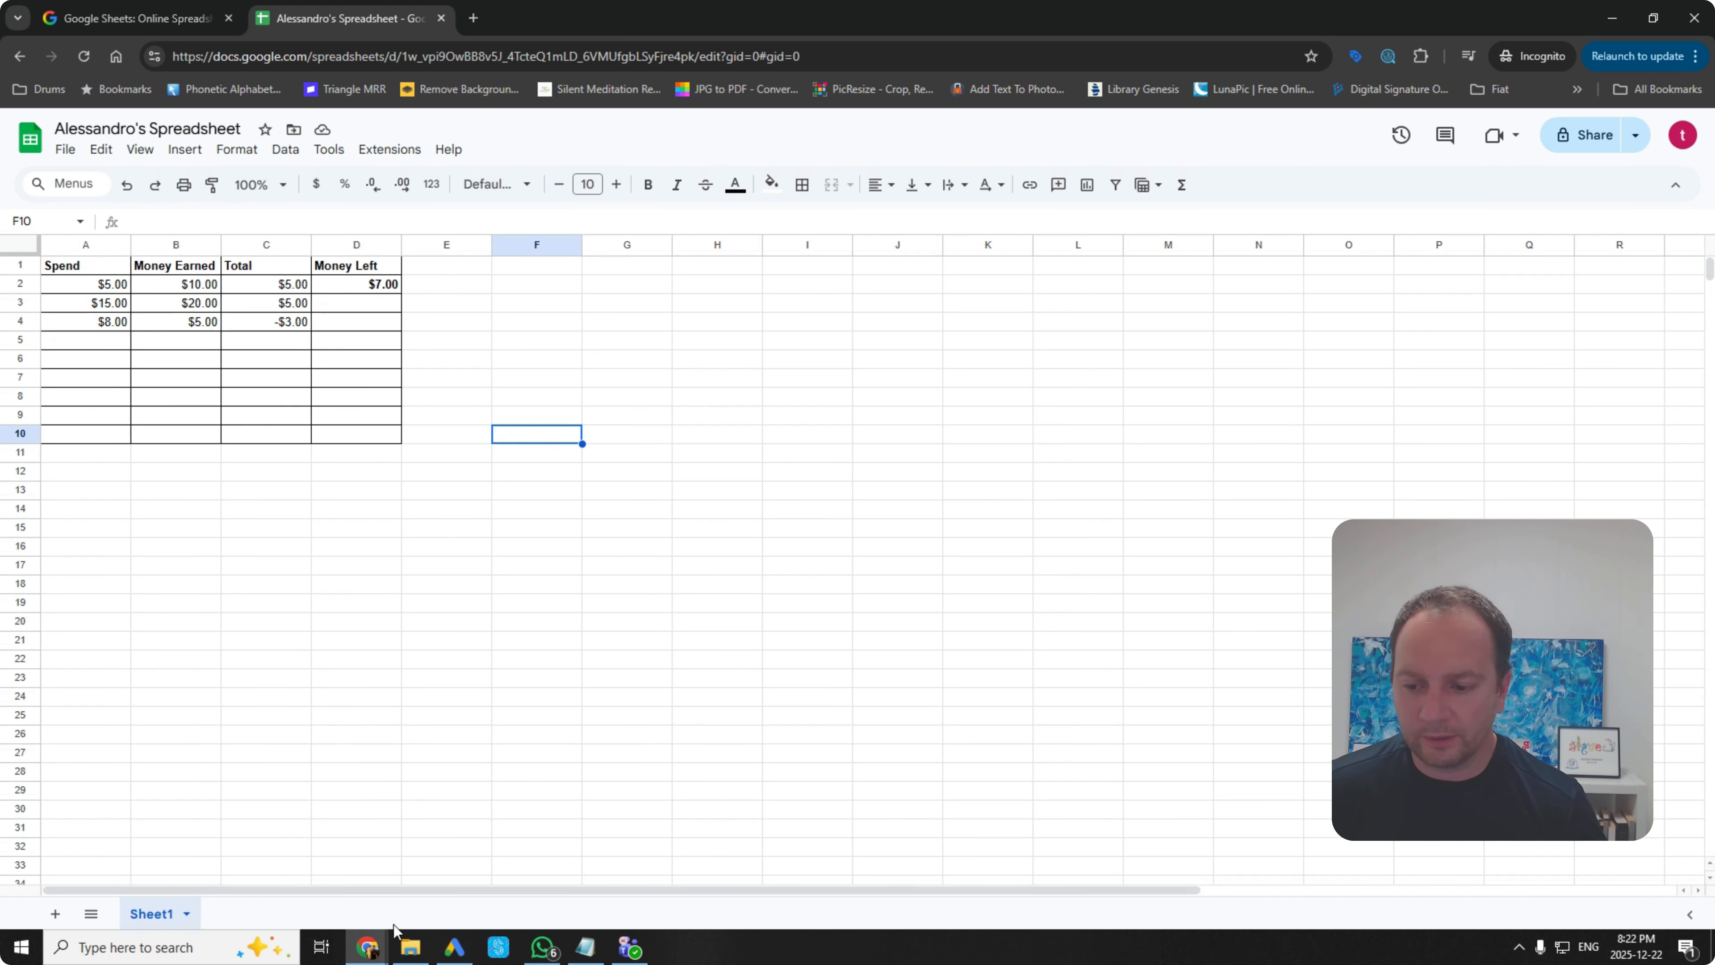
Step: Rename Sheet1 to 'Budget 2025'
double_click(162, 915)
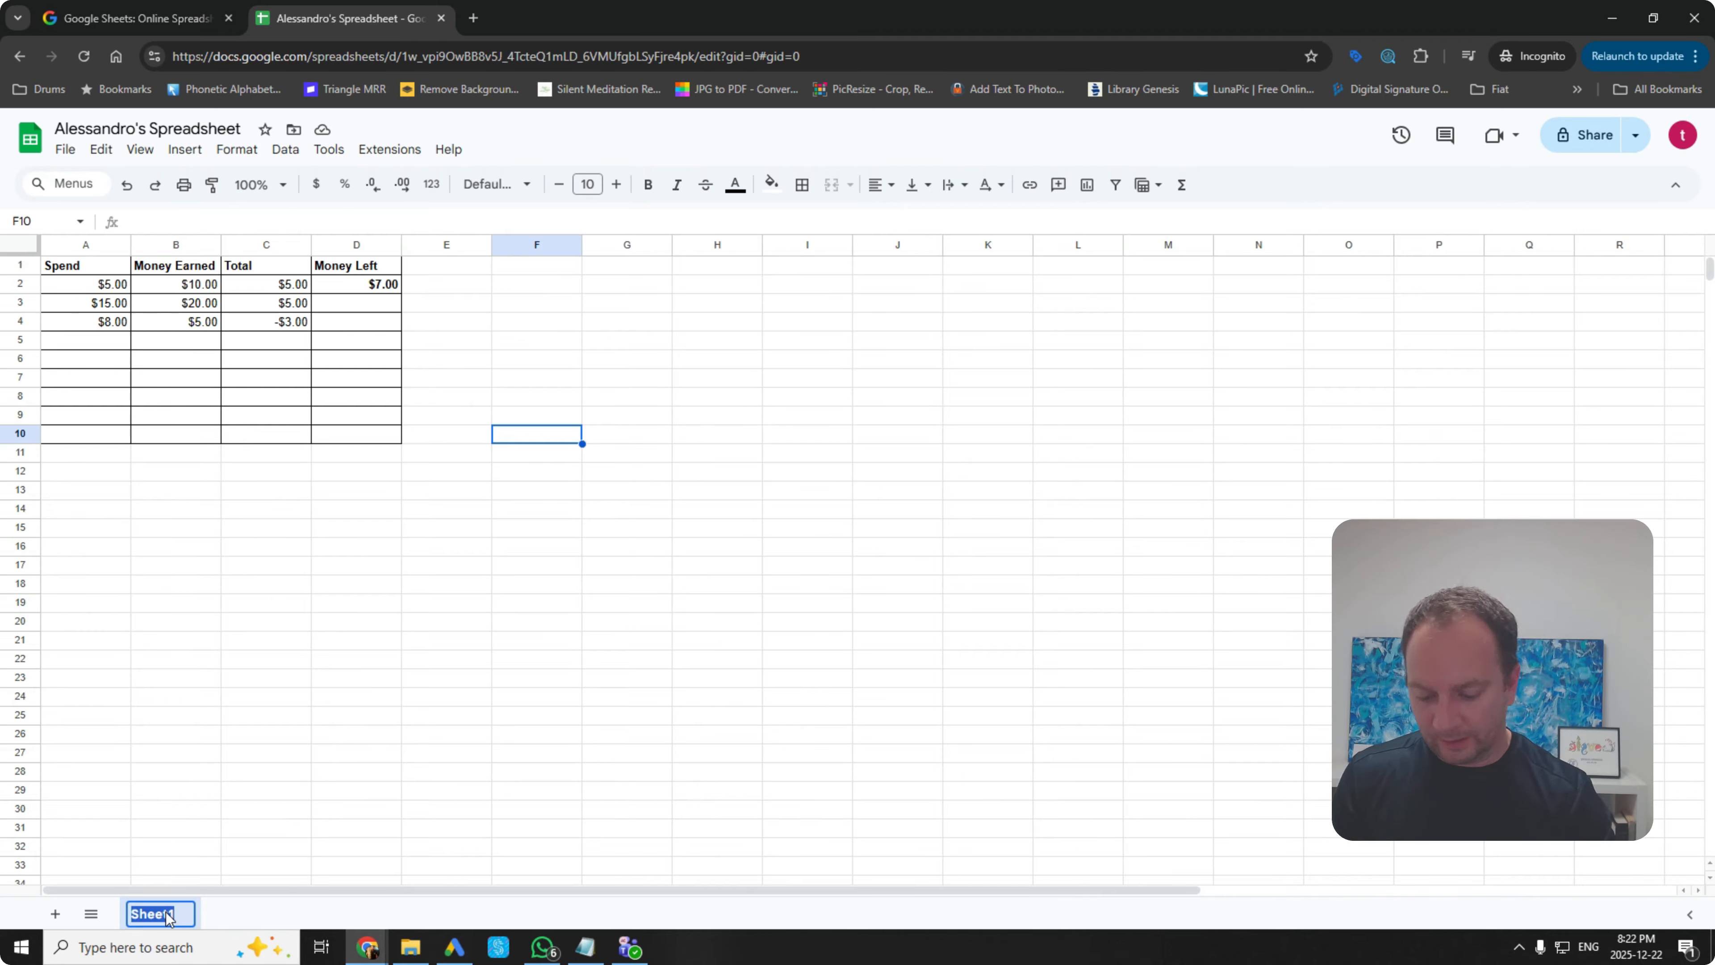
type("Budget ")
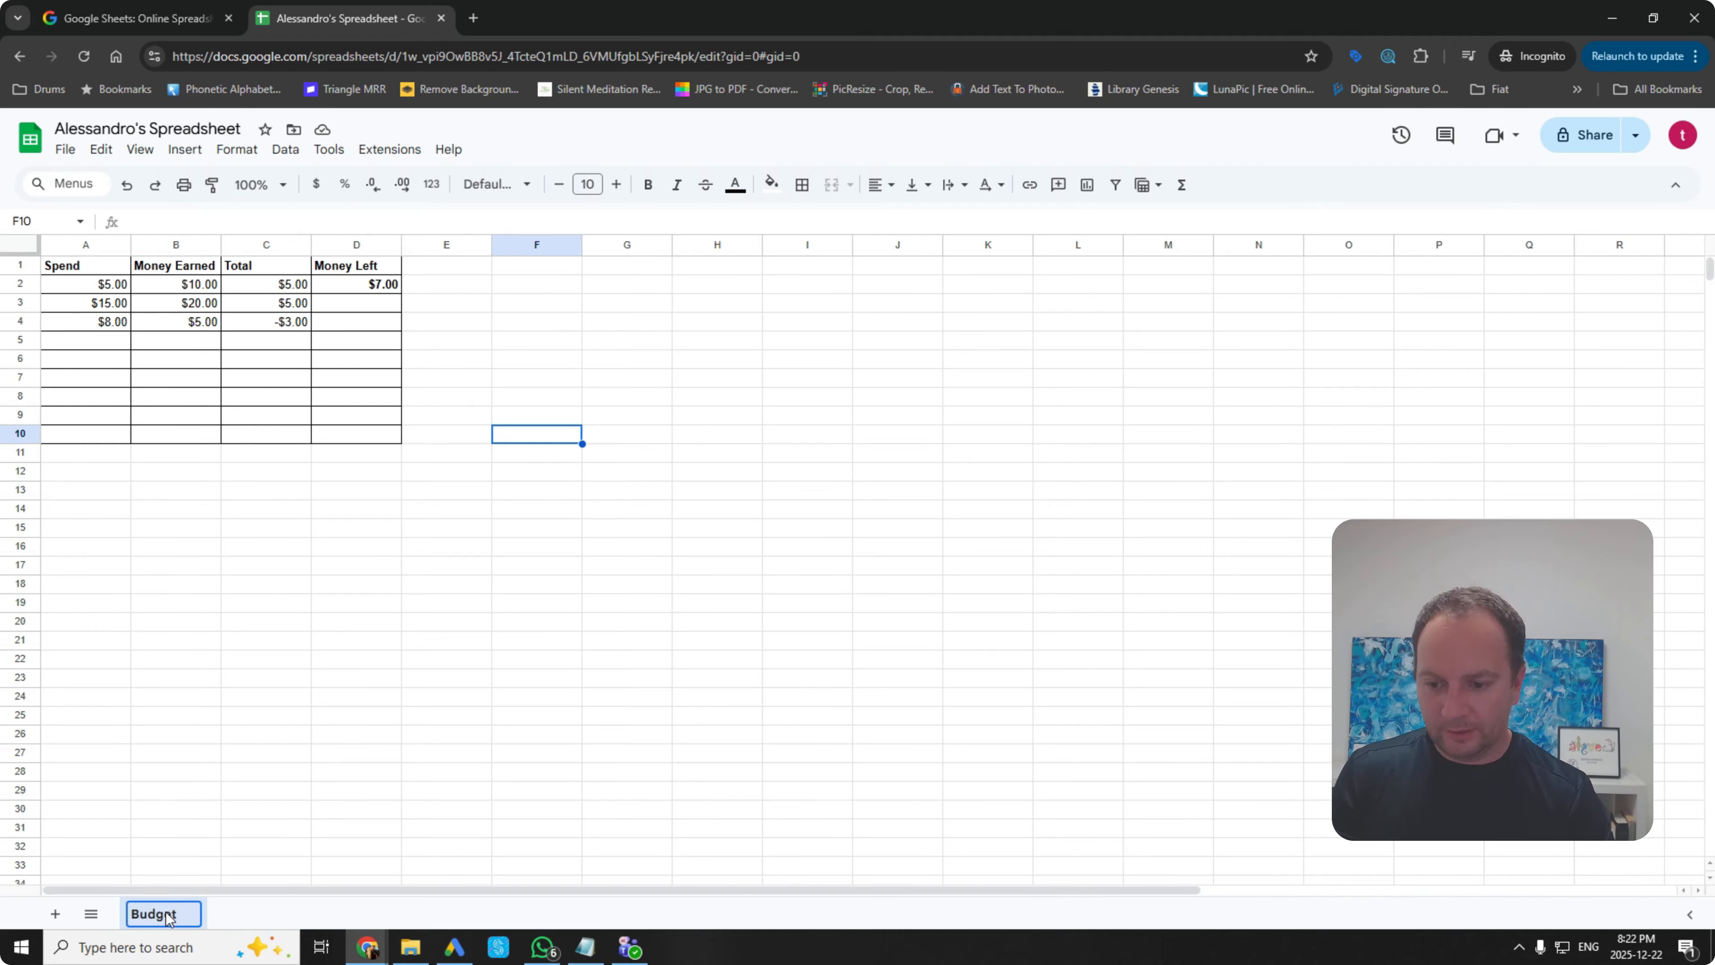
type("2022")
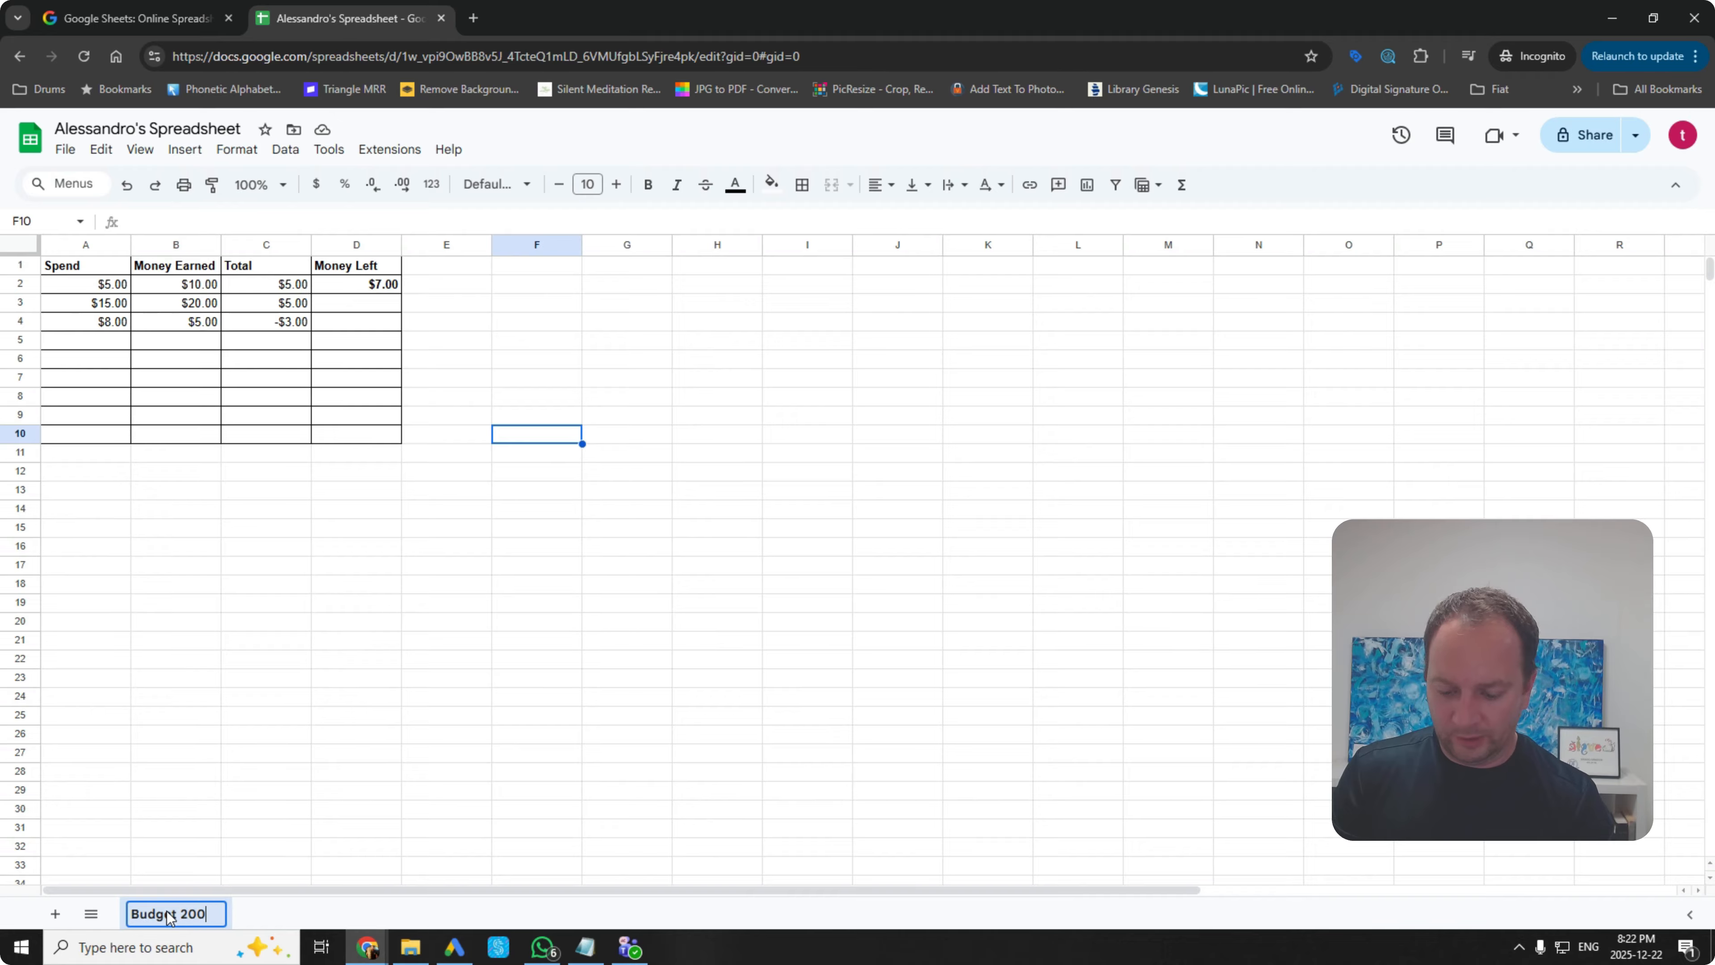
key("BackSpace")
key("BackSpace")
type("25")
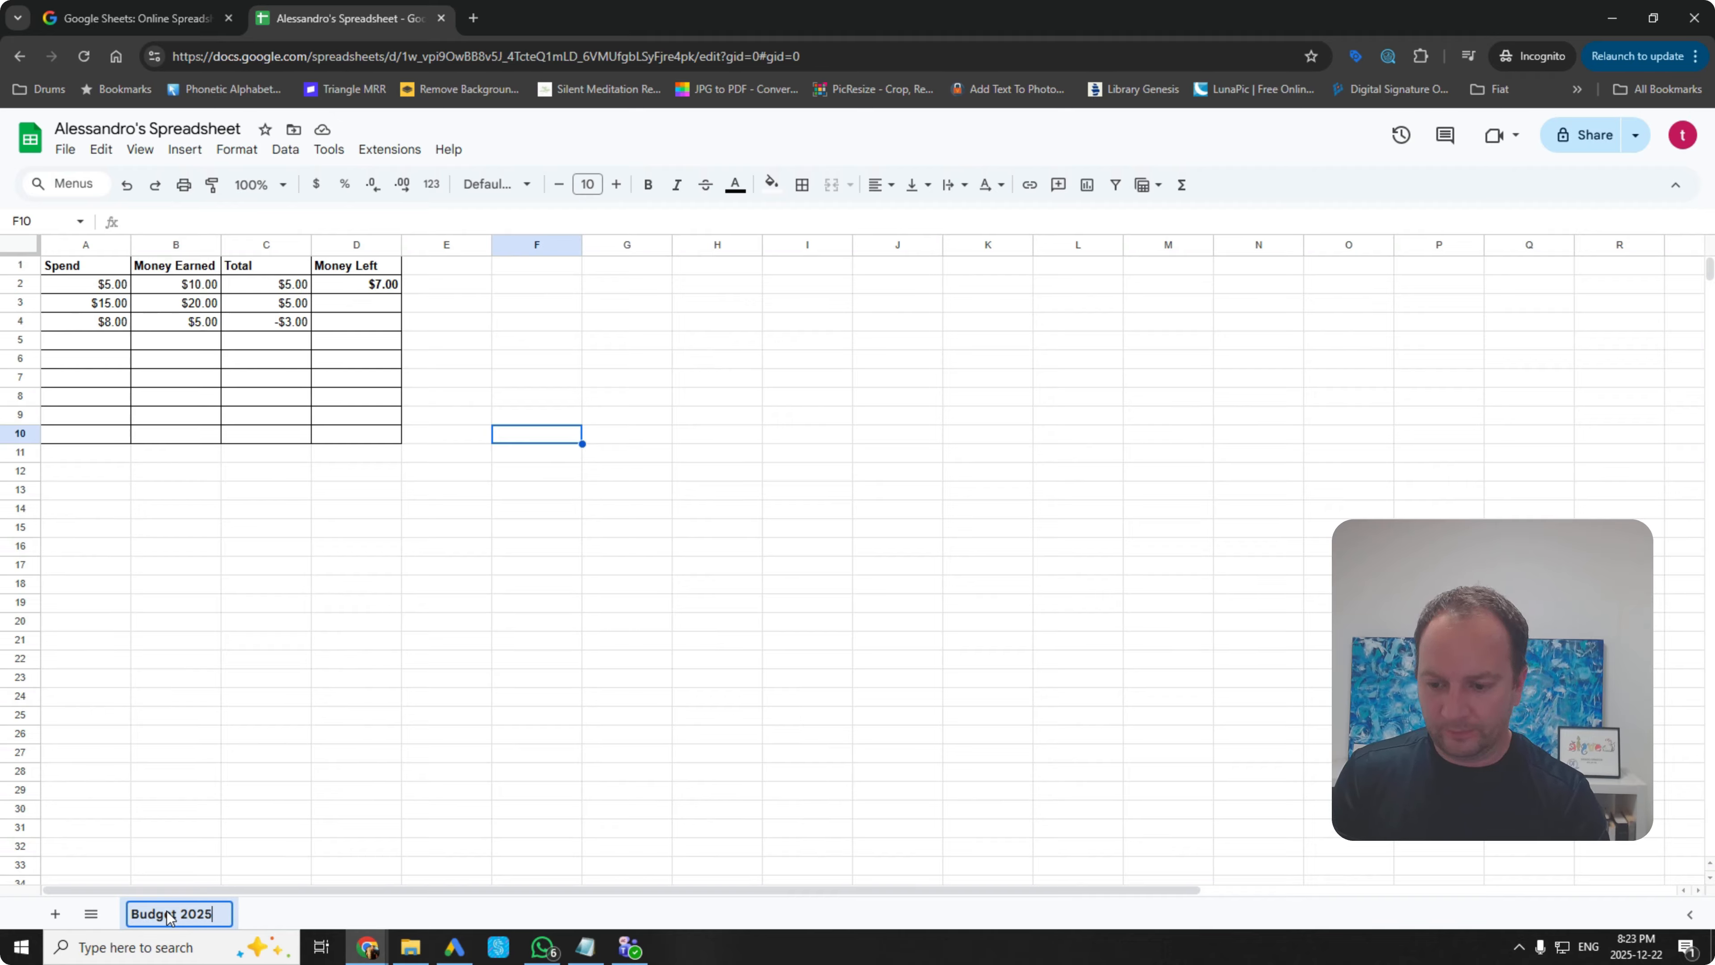
left_click(286, 813)
Step: Duplicate the Budget 2025 sheet, name the copy 'Budget 2026', and return to it
right_click(162, 914)
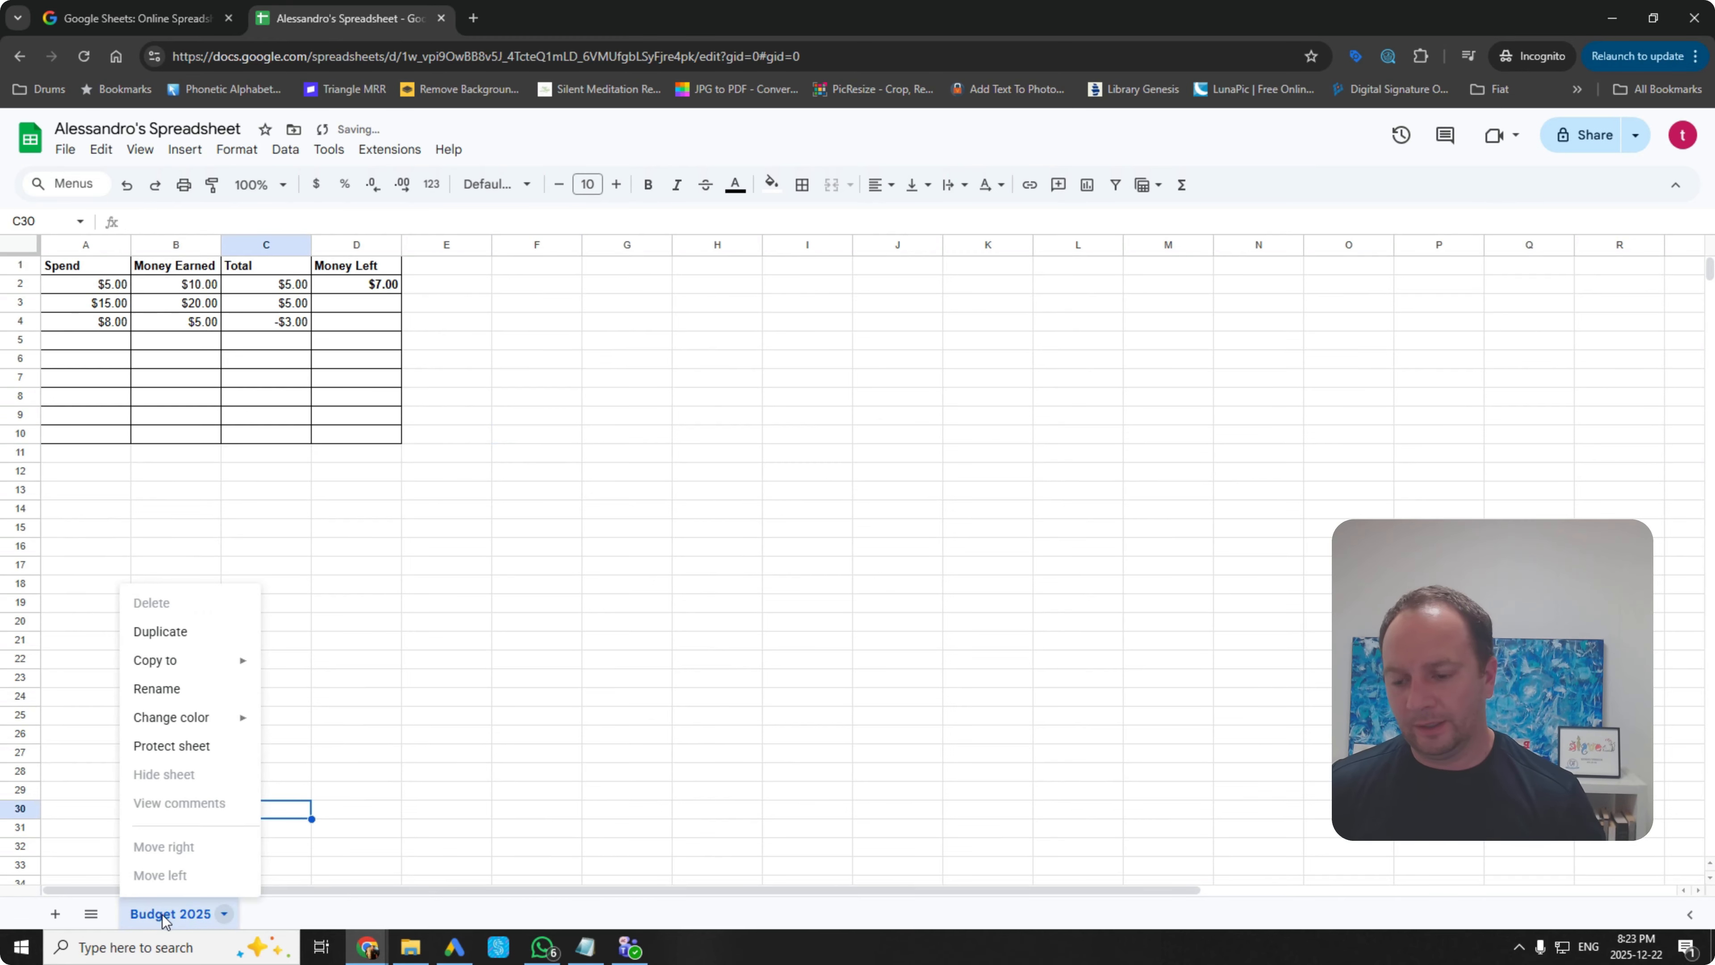
left_click(162, 633)
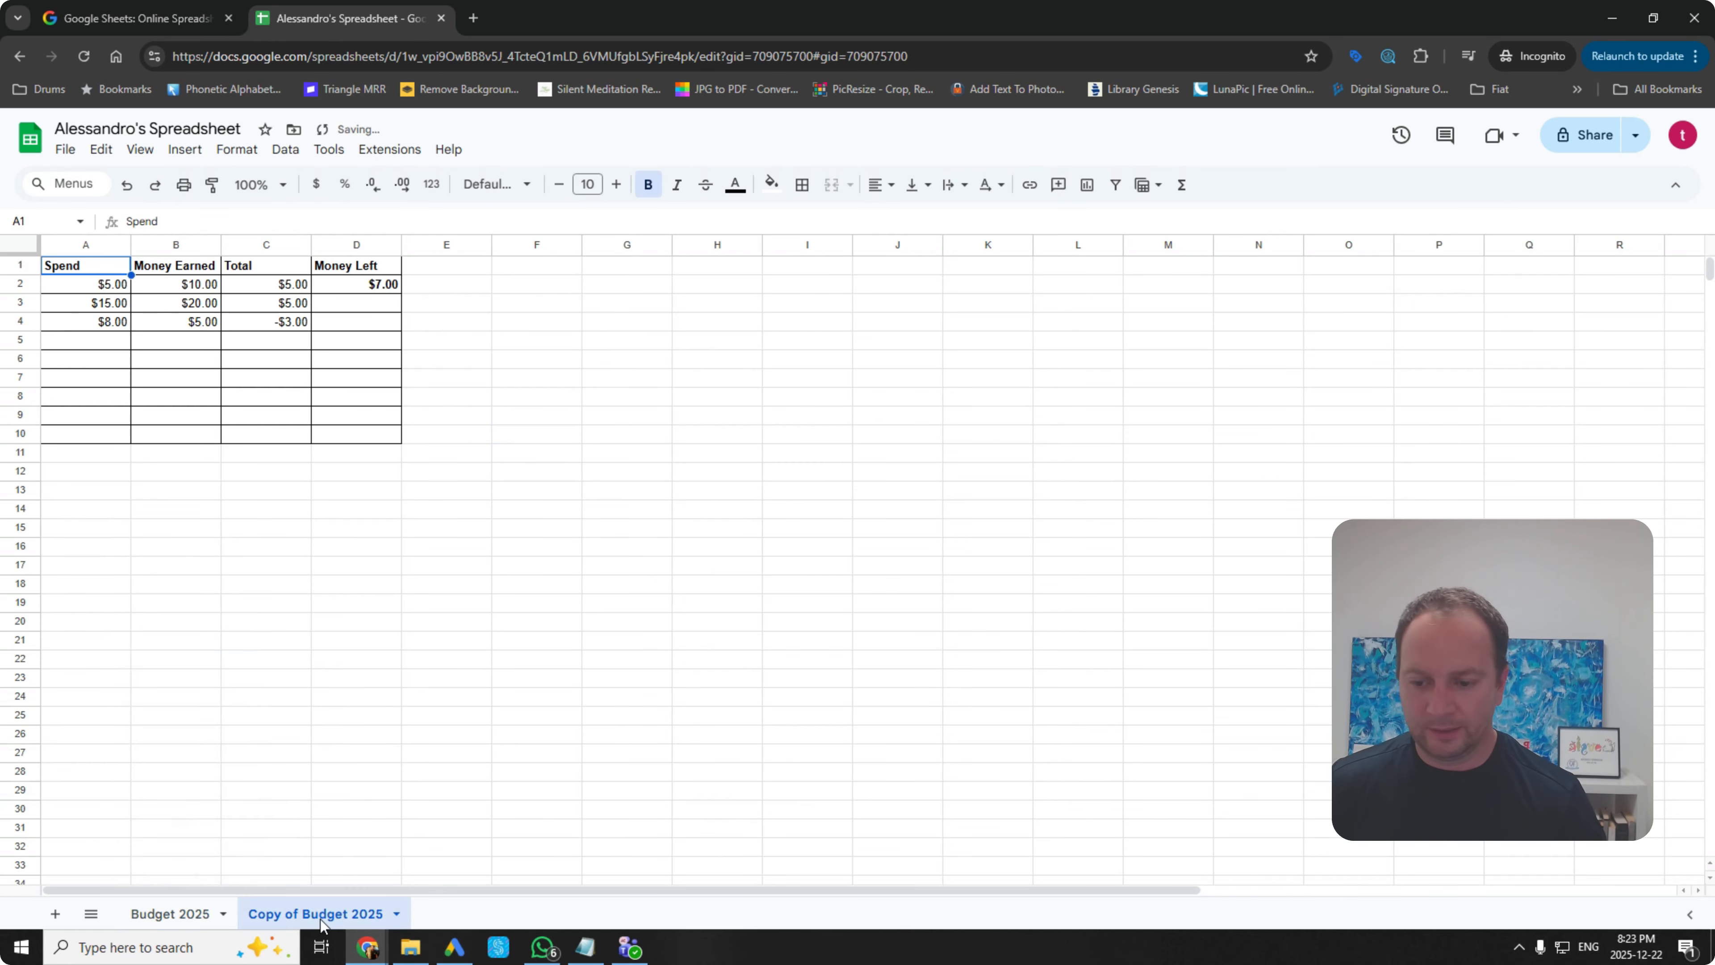
double_click(295, 912)
type("Buydget")
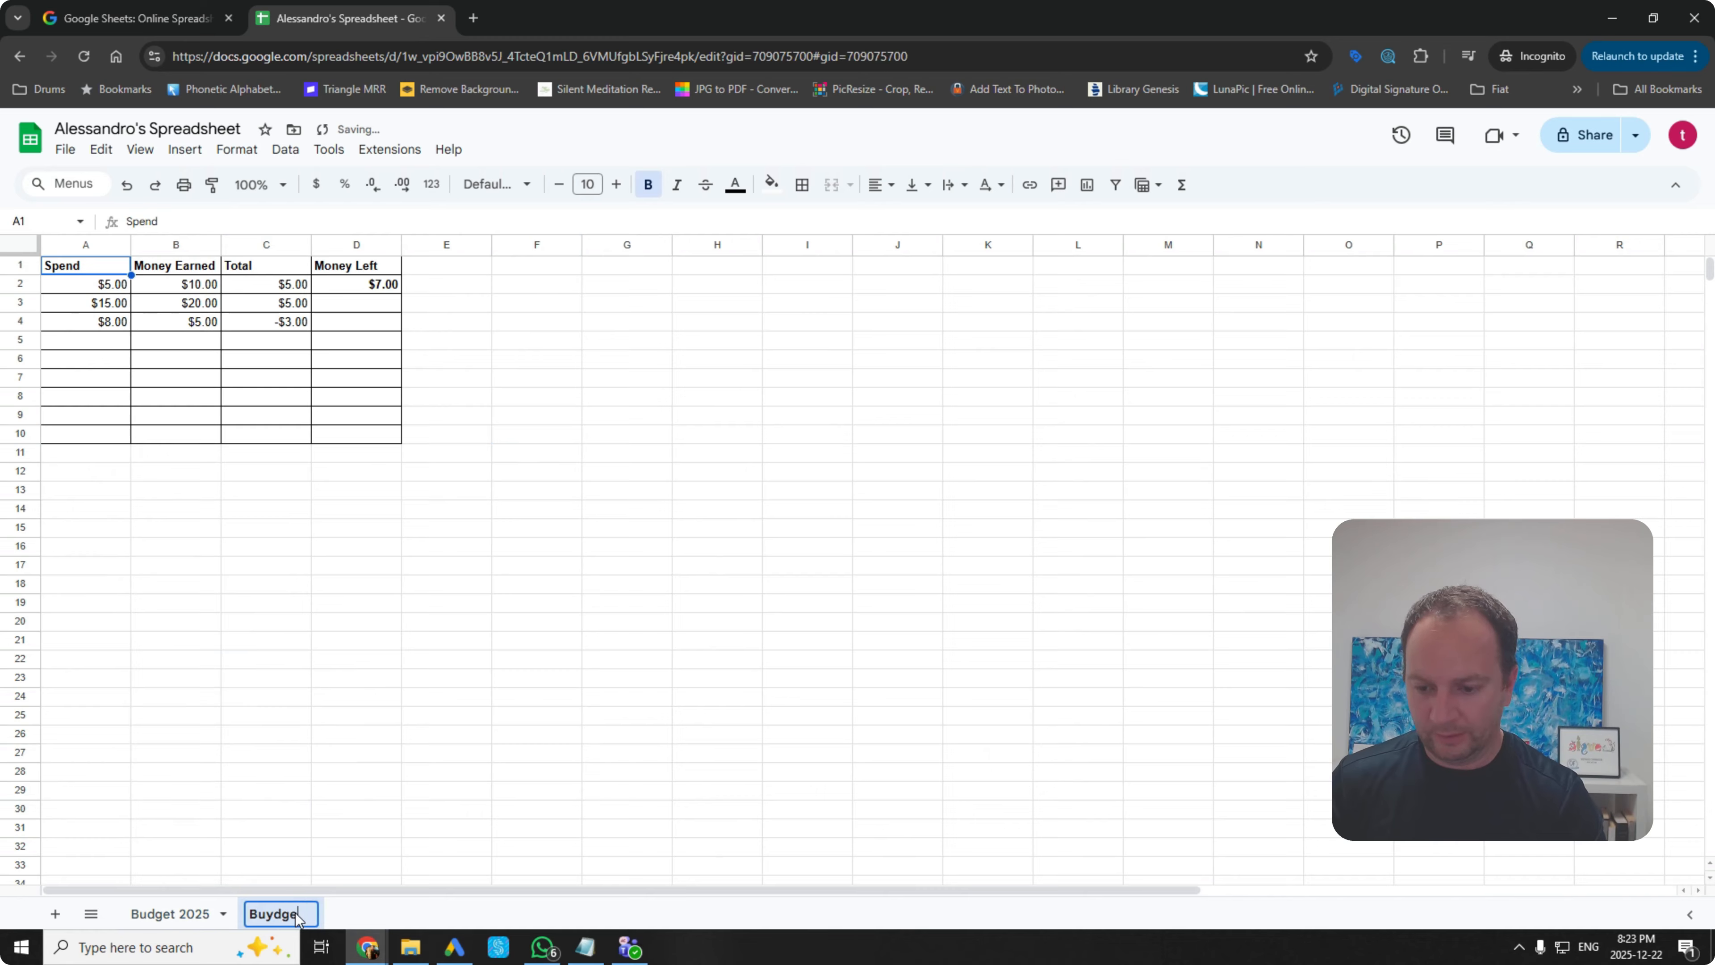
key("BackSpace")
key("BackSpace")
key("BackSpace")
key("BackSpace")
key("BackSpace")
key("BackSpace")
type("d")
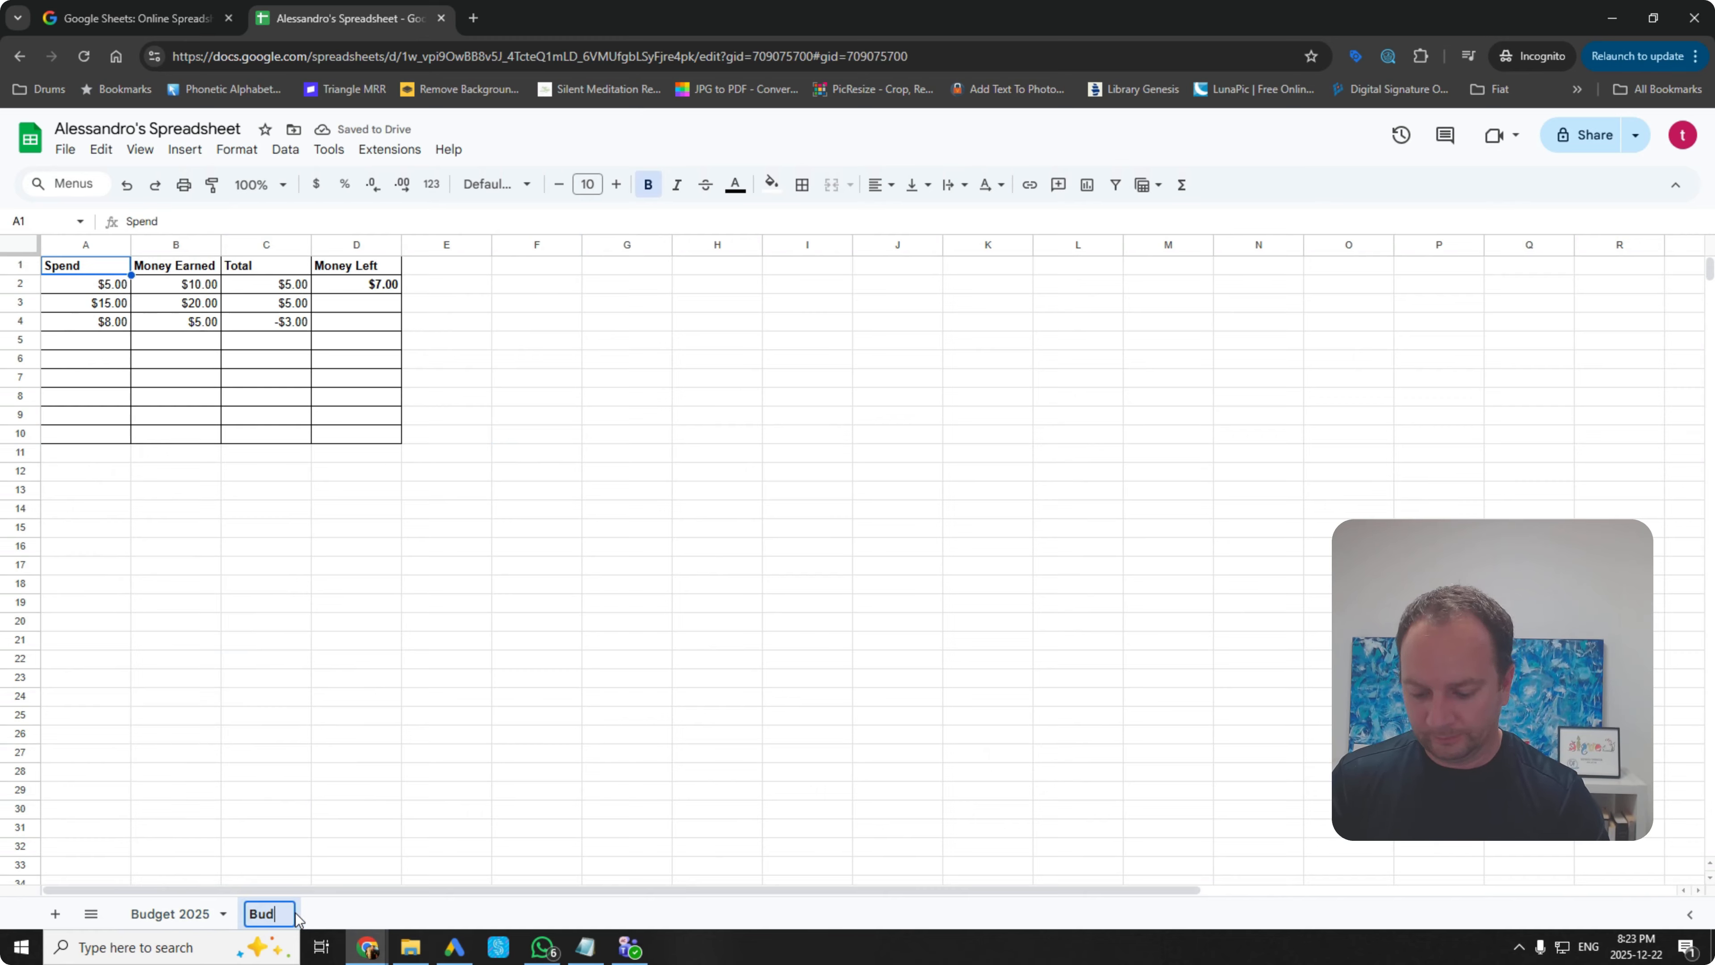
type("get 2026")
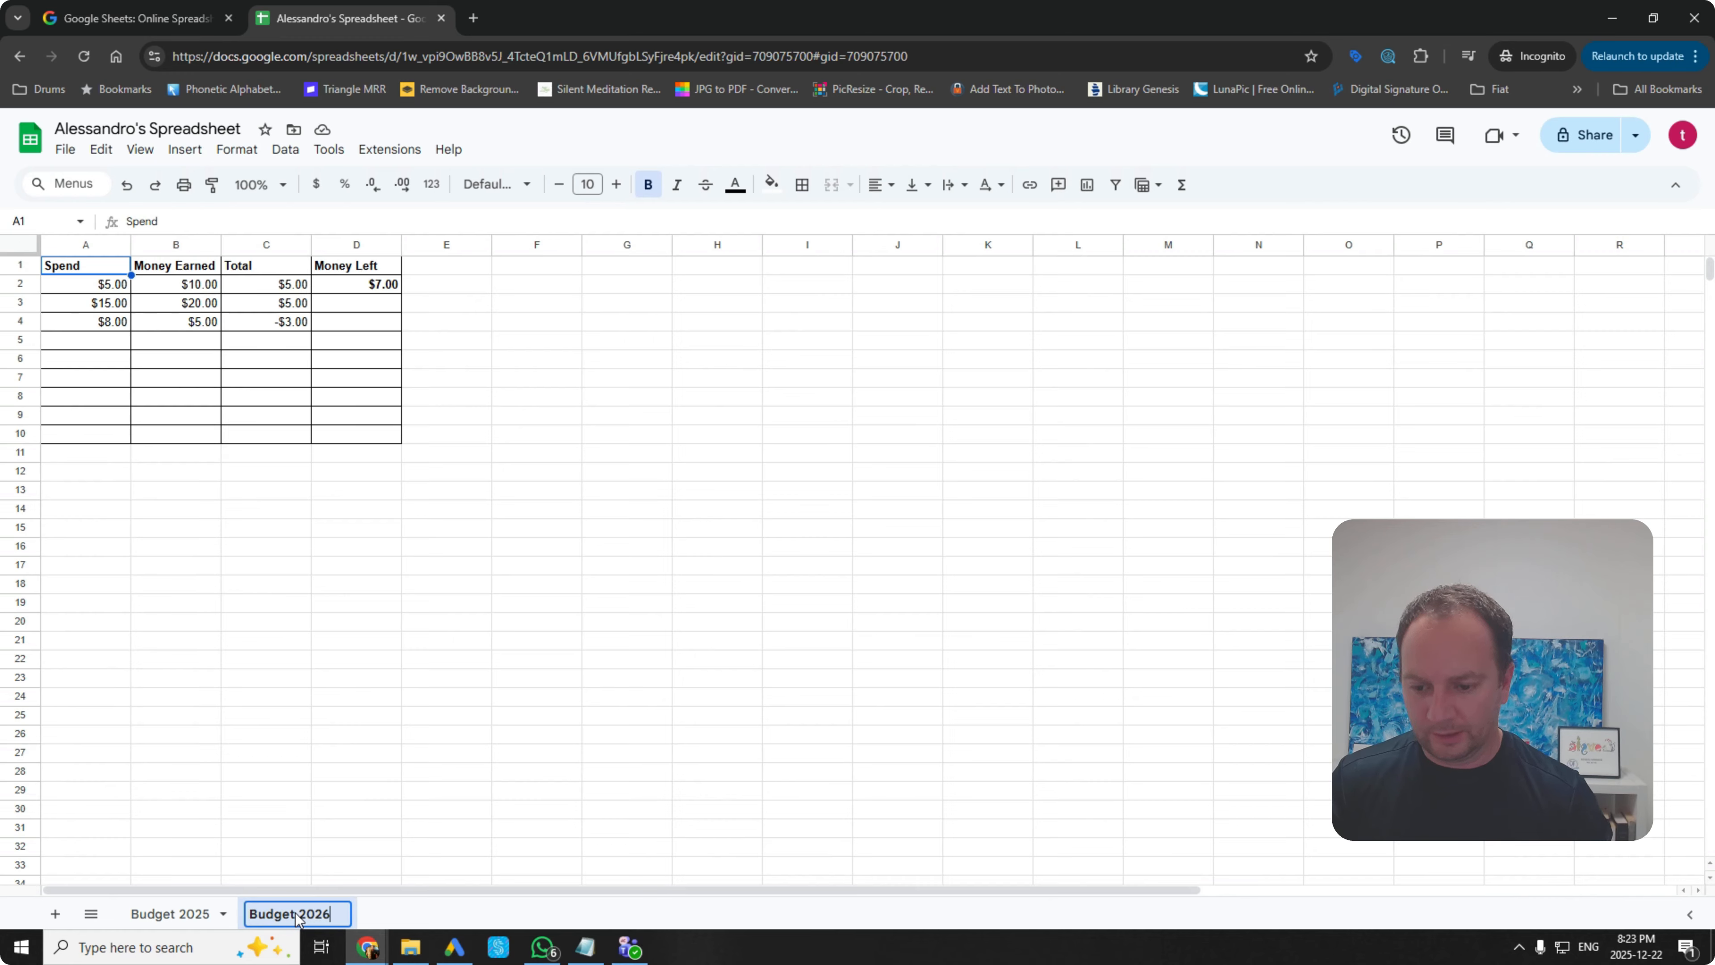
left_click(395, 809)
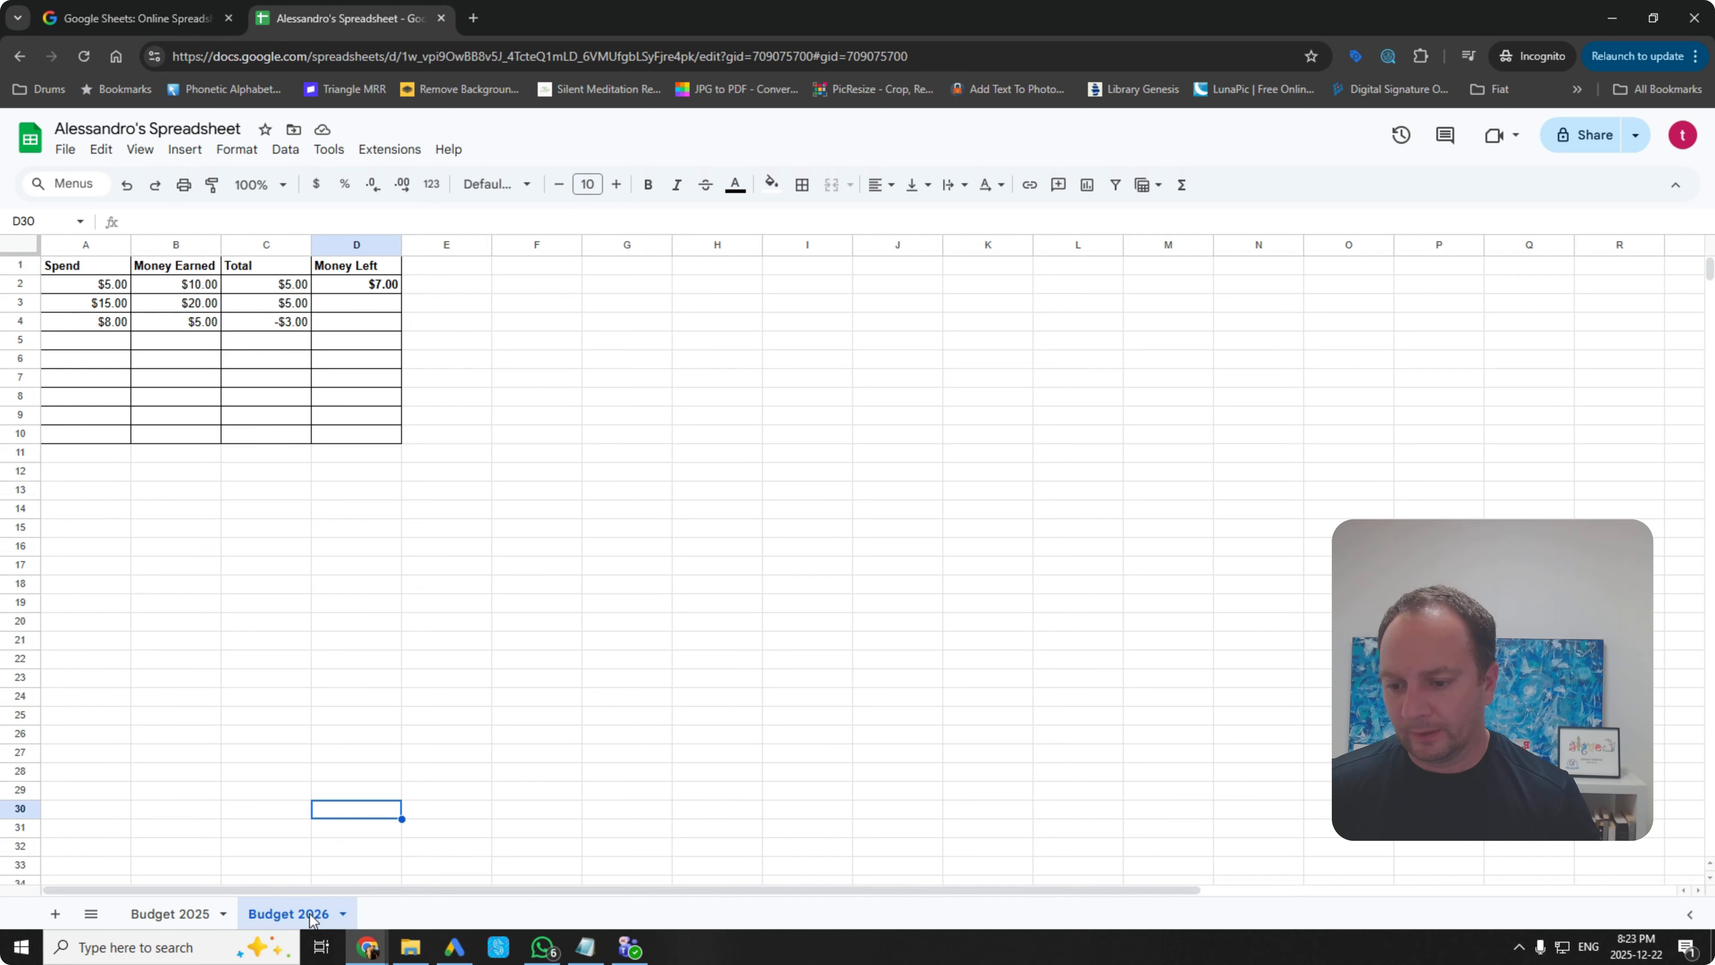
left_click(179, 914)
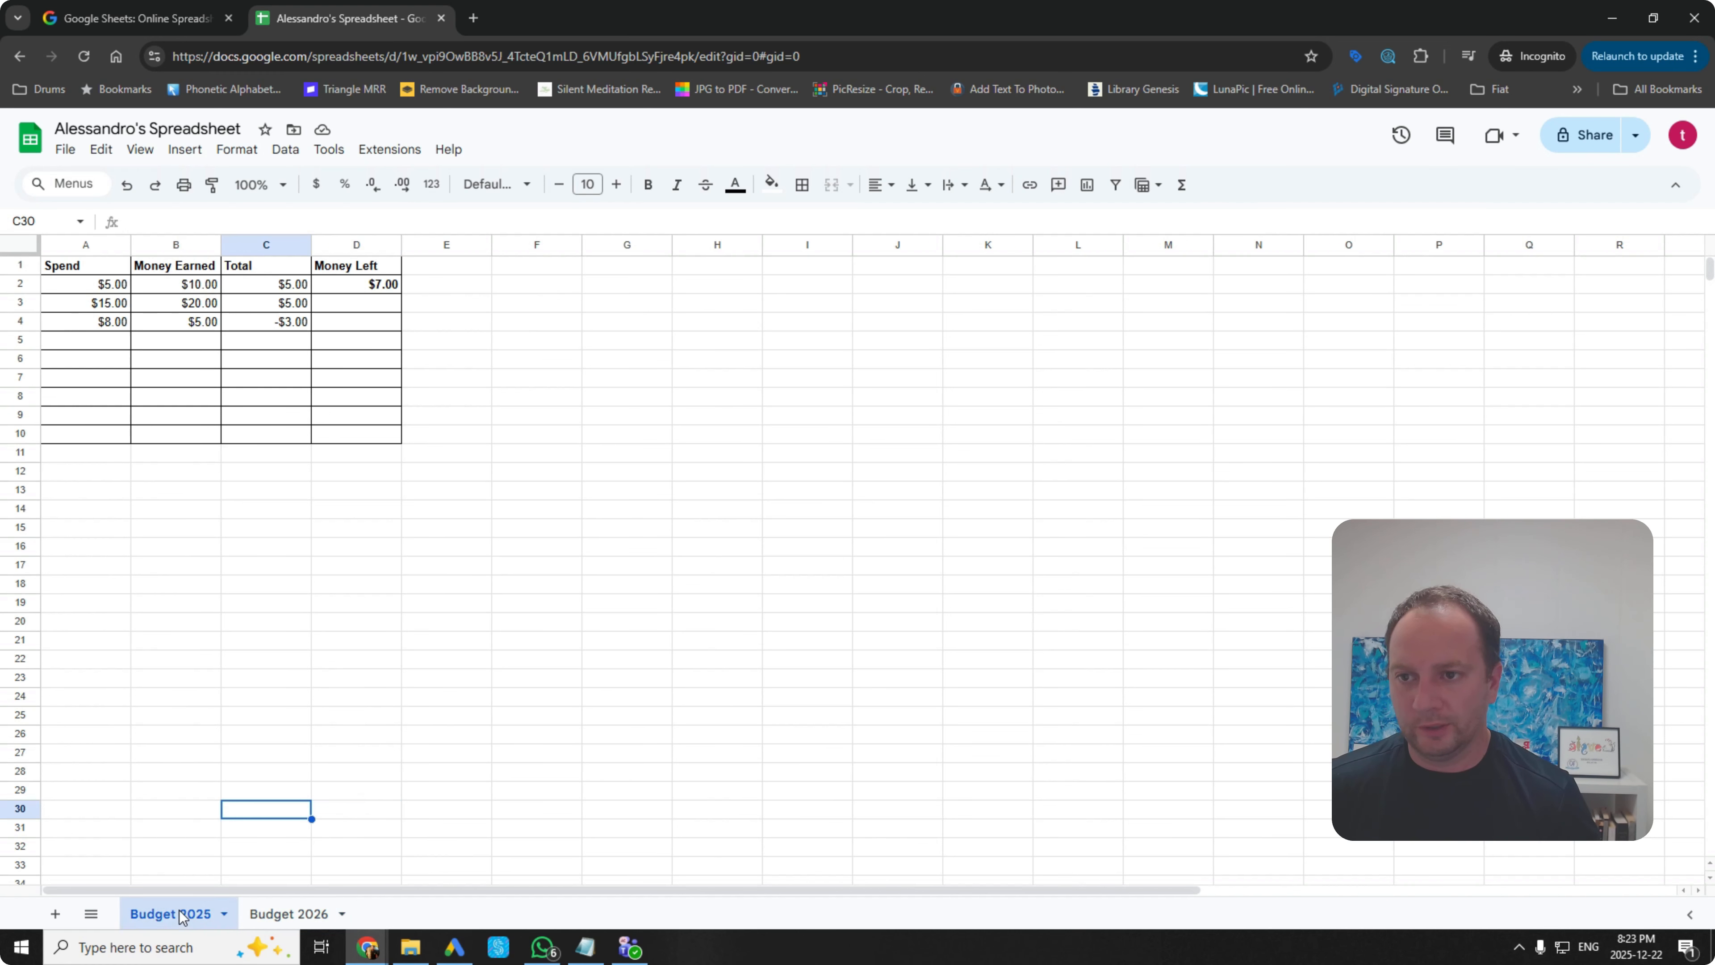
right_click(182, 916)
left_click(273, 913)
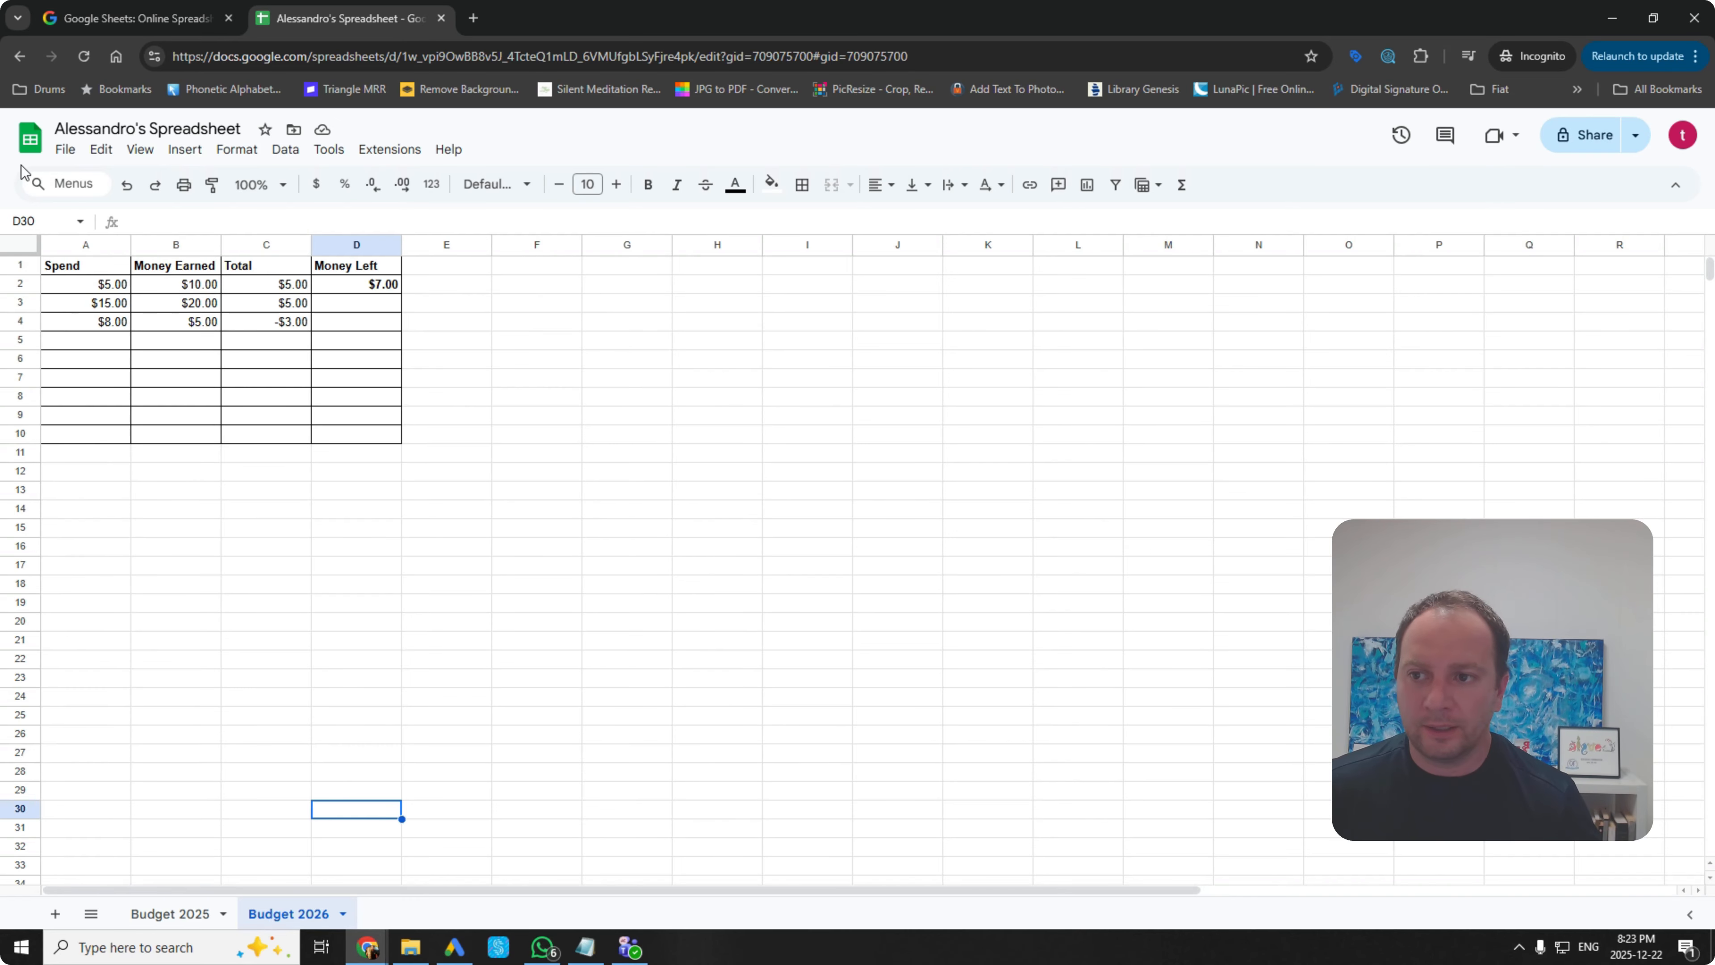
left_click(1584, 135)
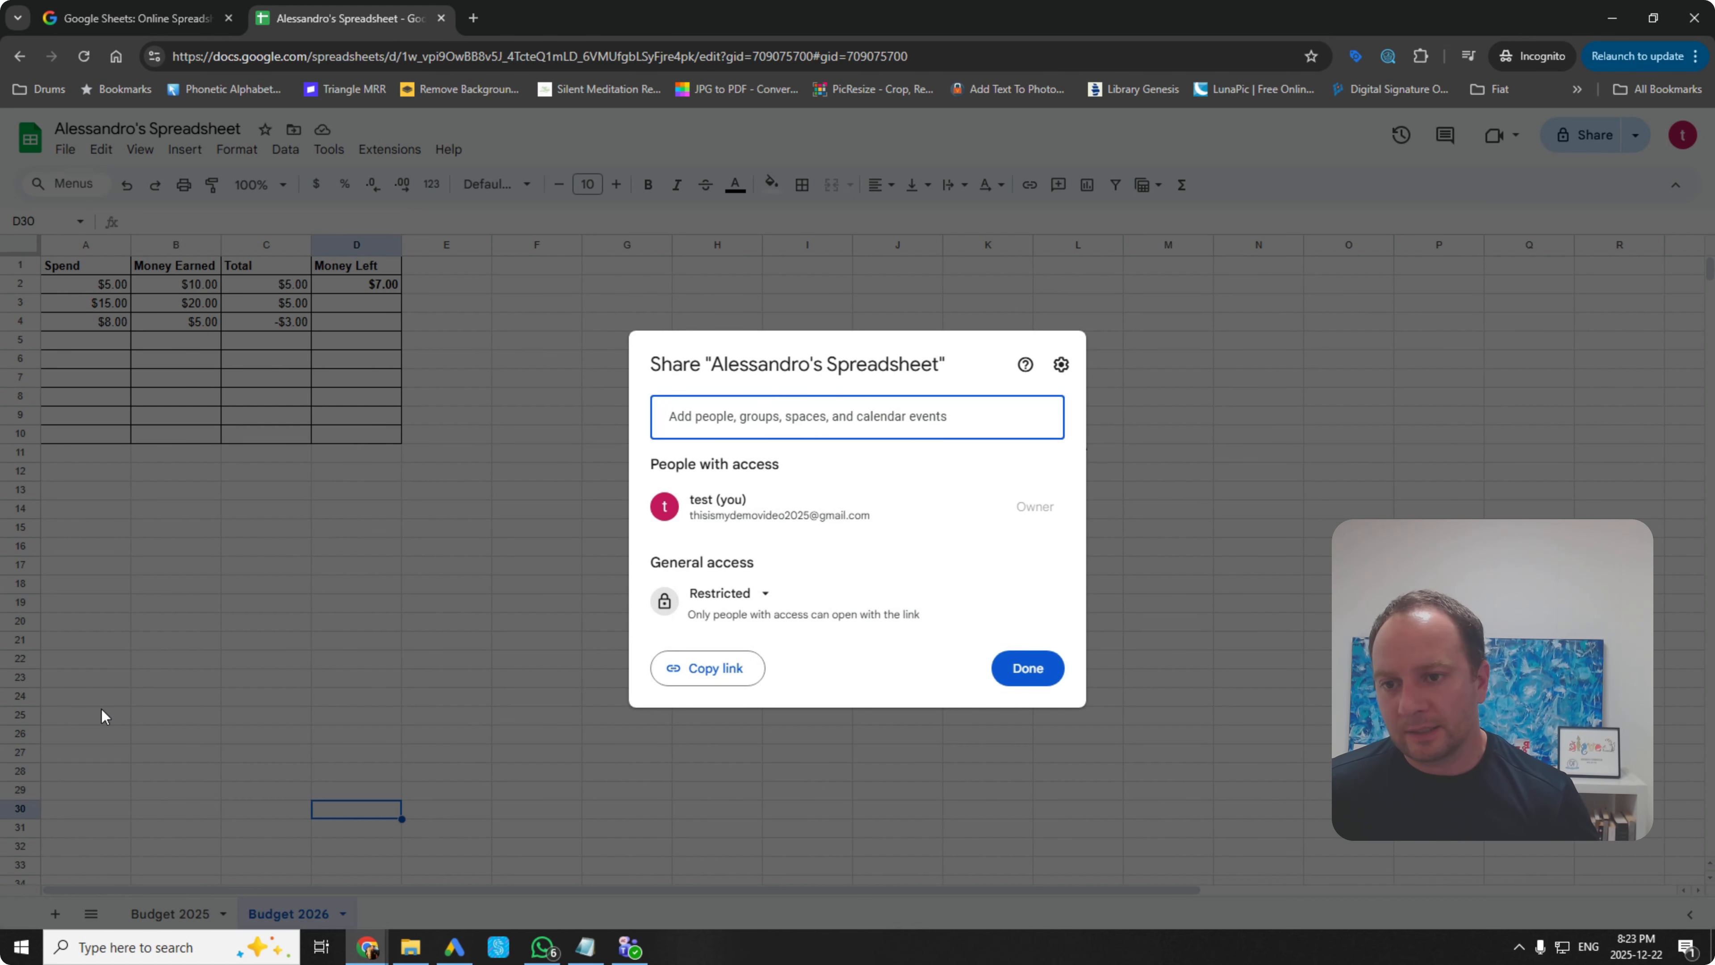
left_click(758, 598)
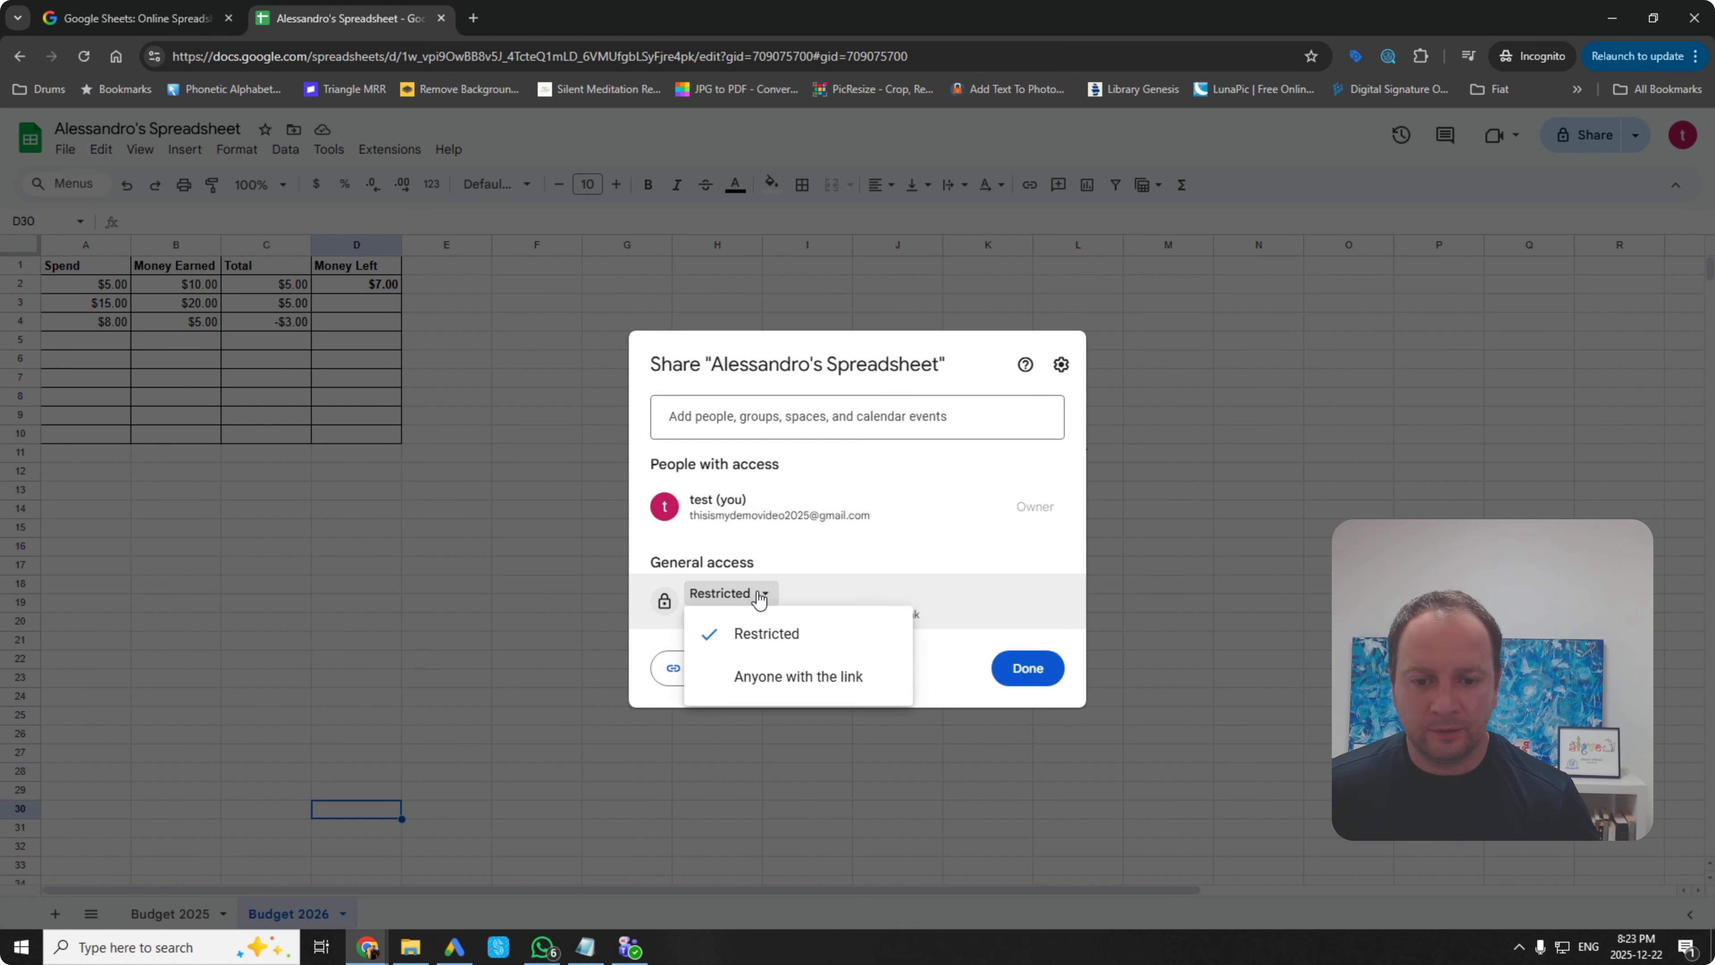
left_click(863, 564)
left_click(811, 422)
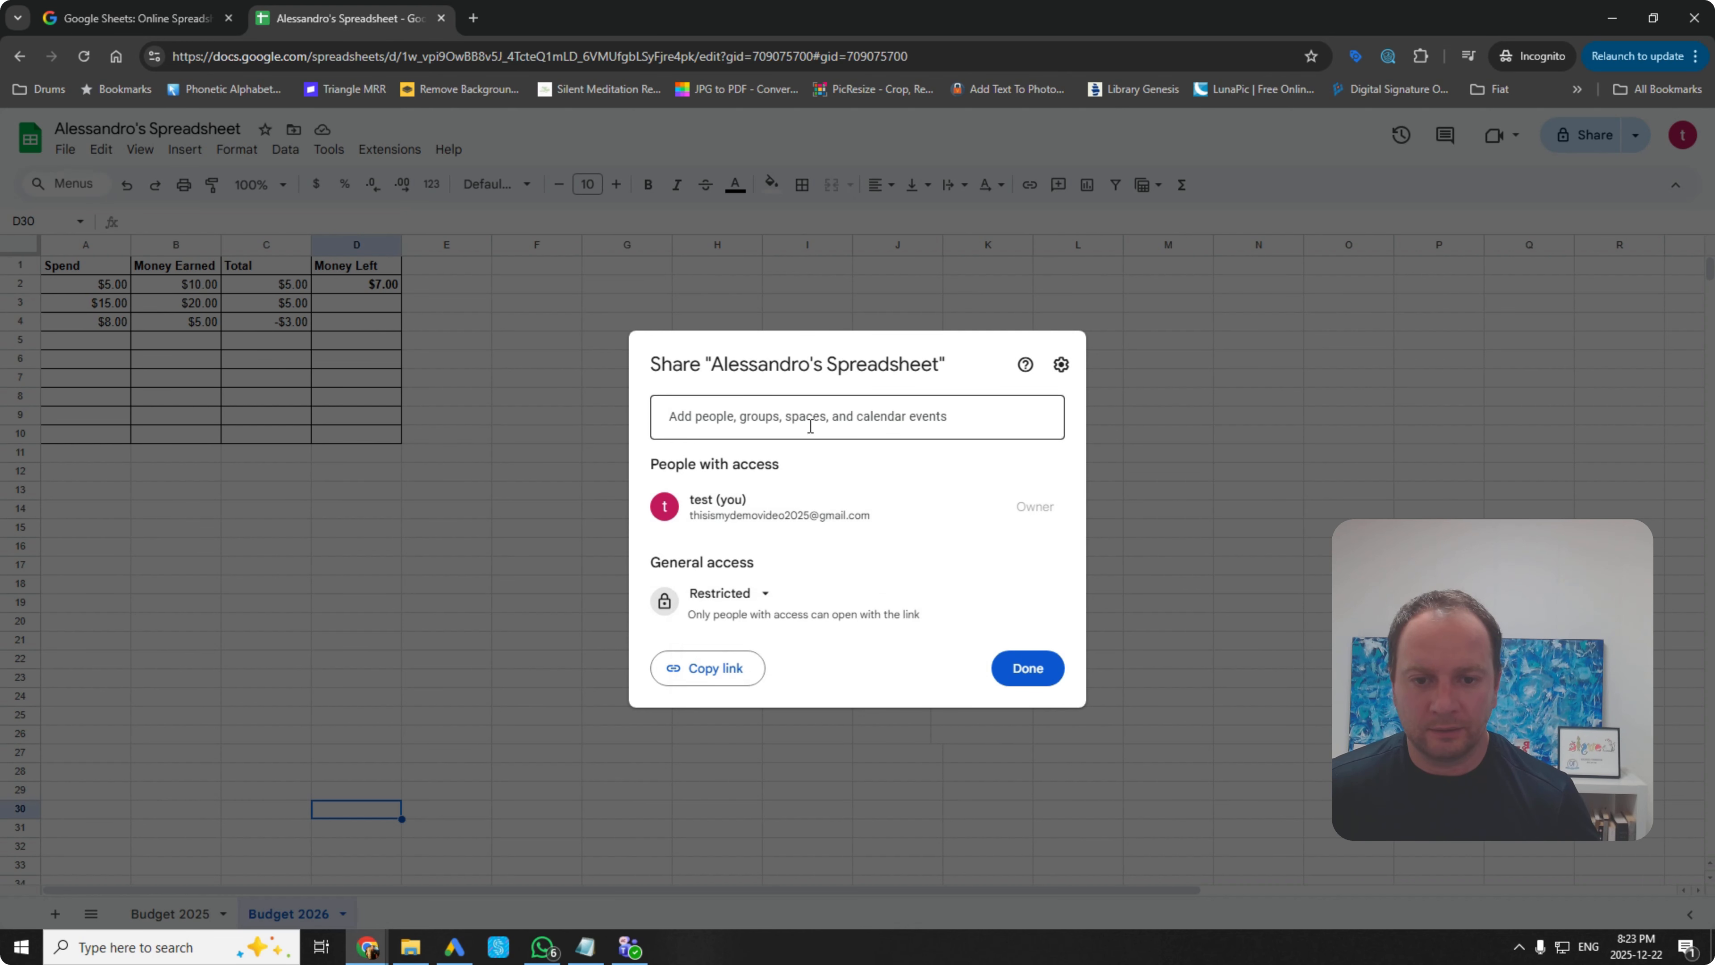
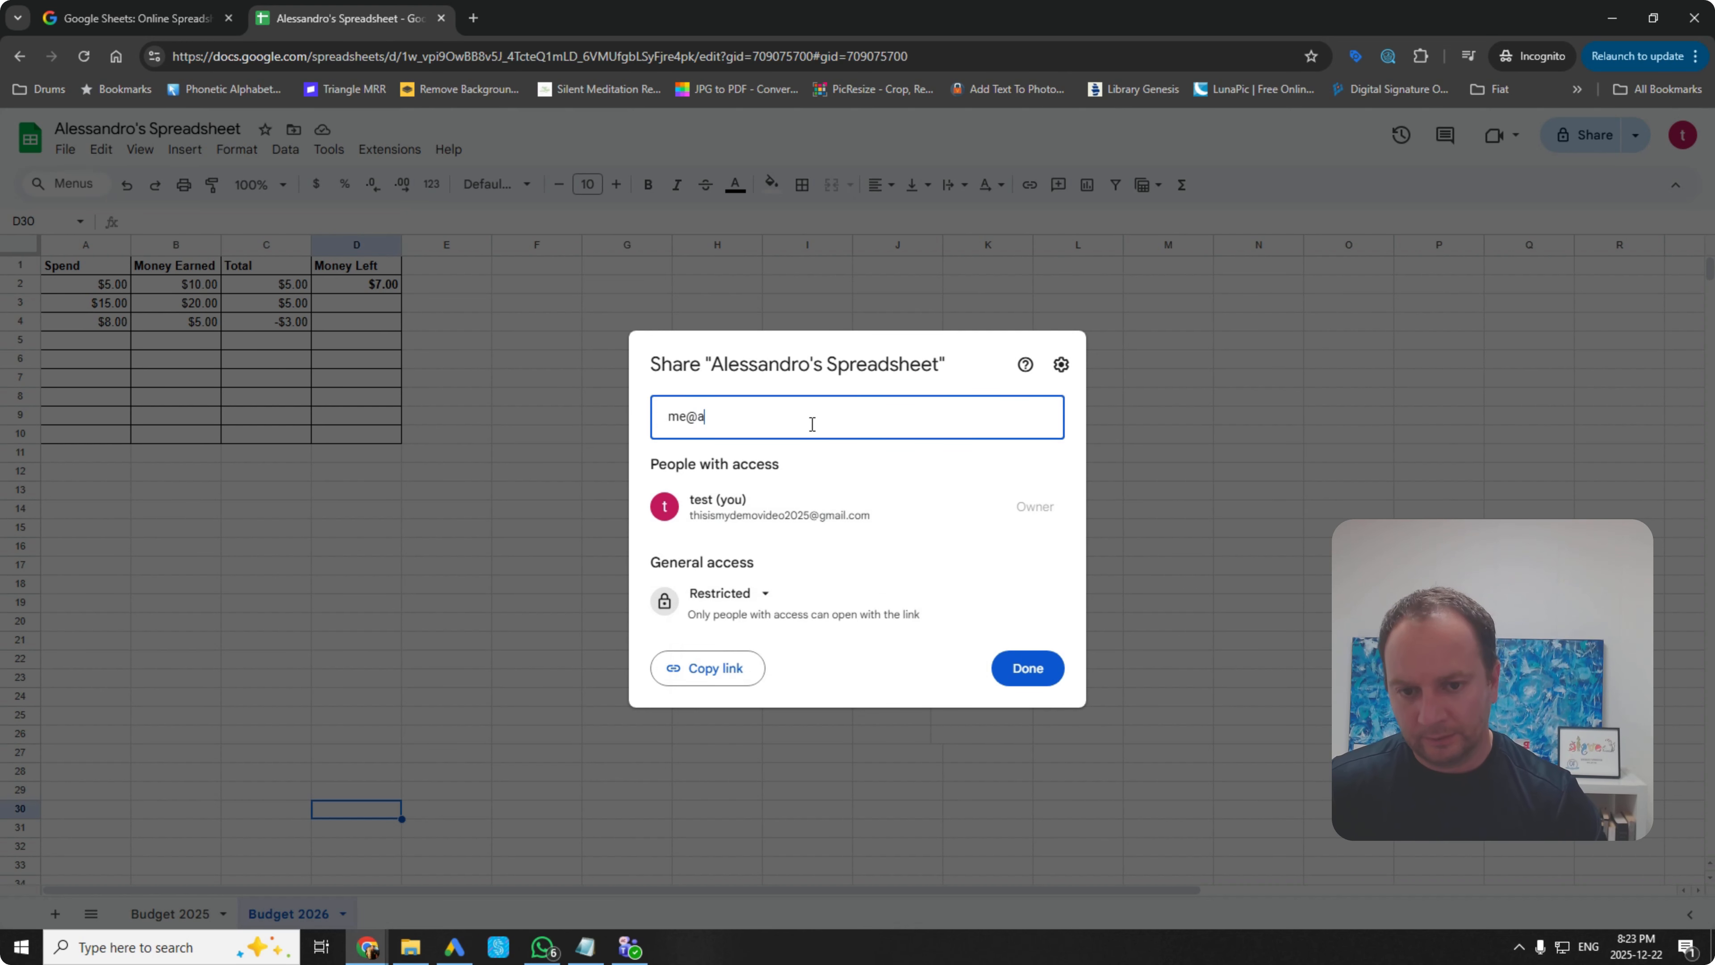
key("Return")
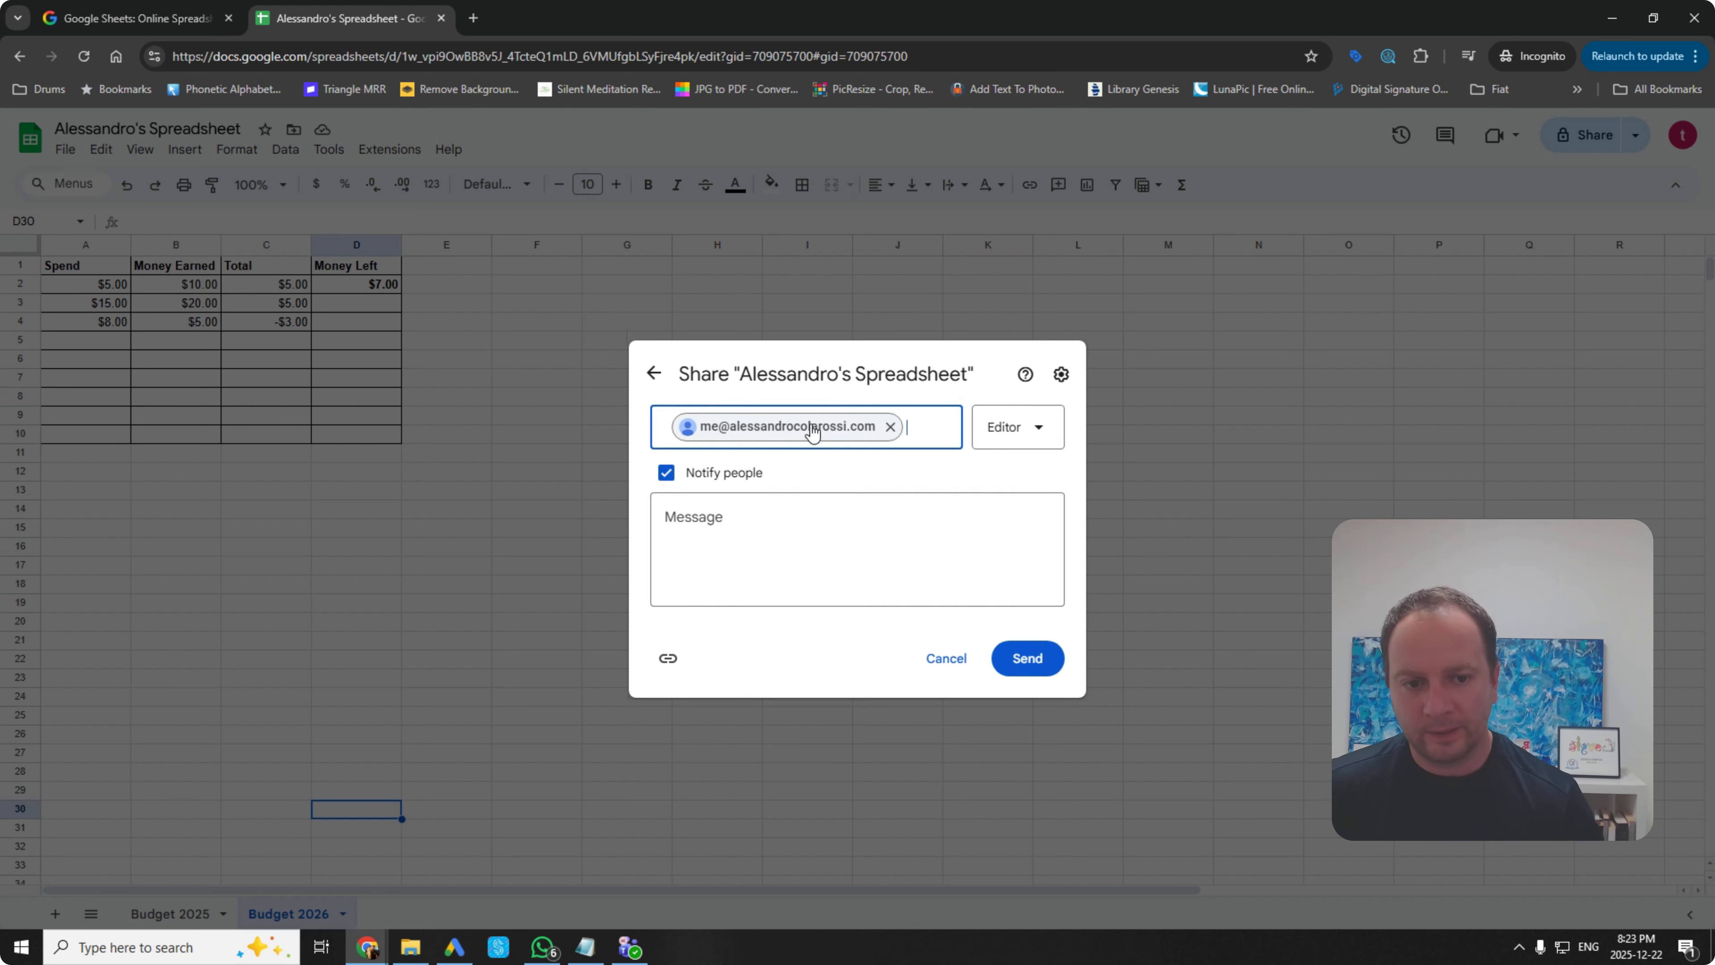
left_click(1045, 427)
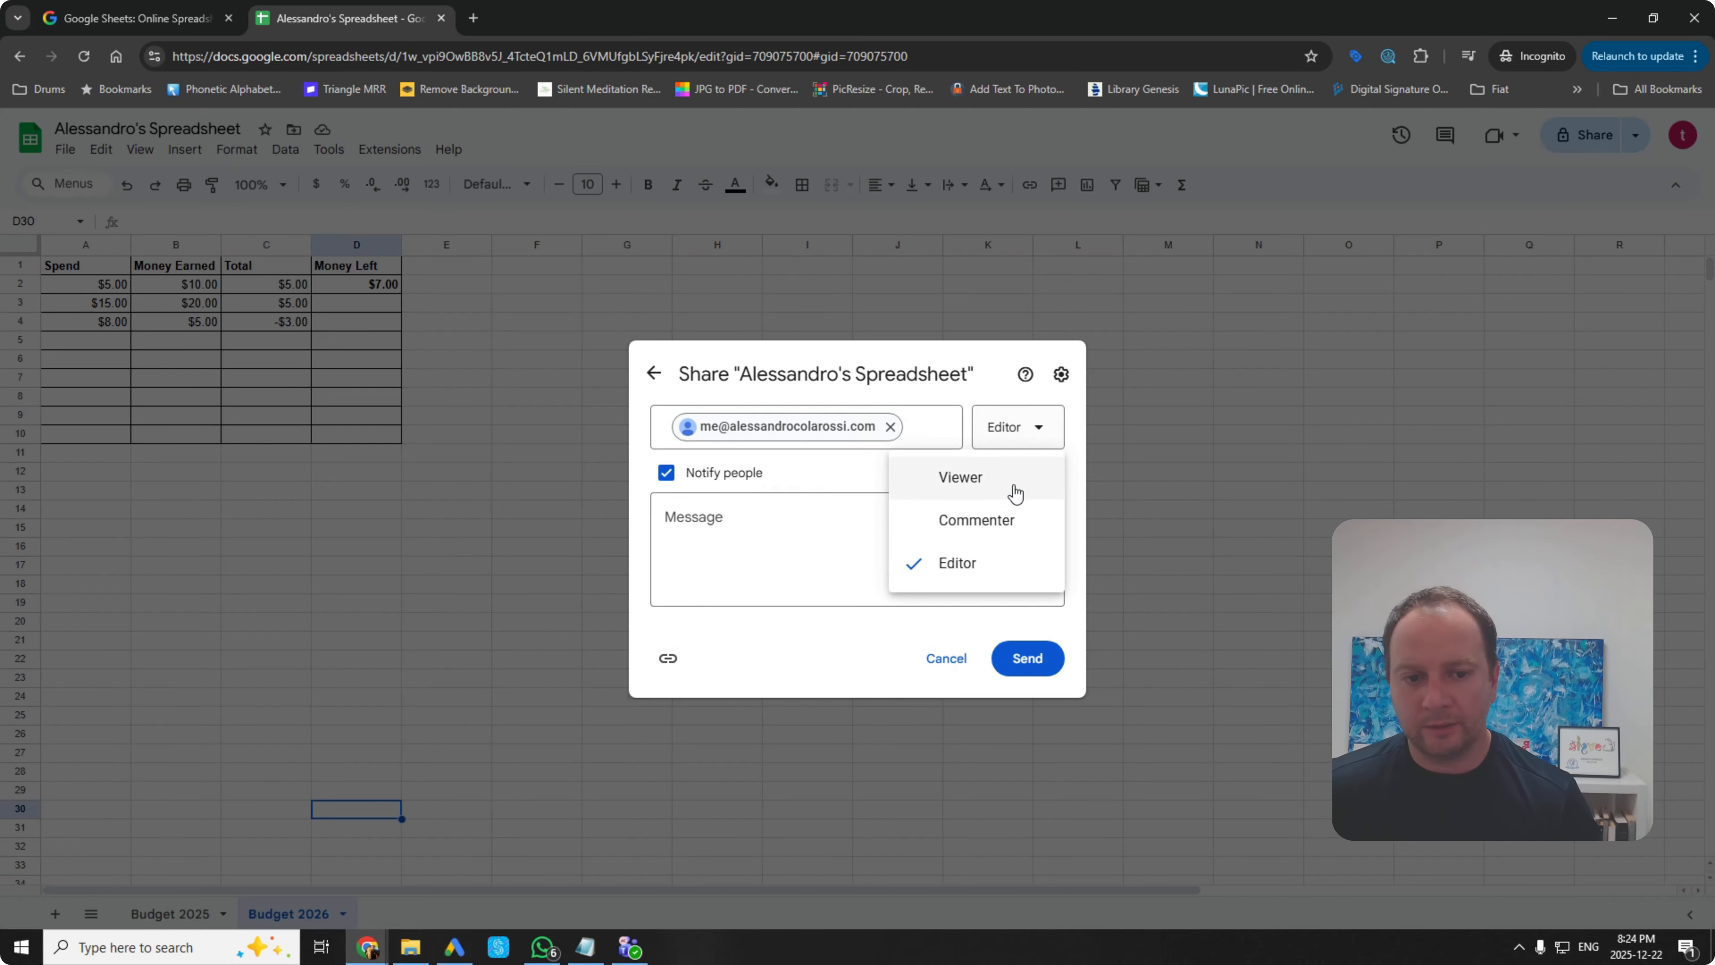
left_click(1011, 484)
left_click(1026, 429)
left_click(1013, 519)
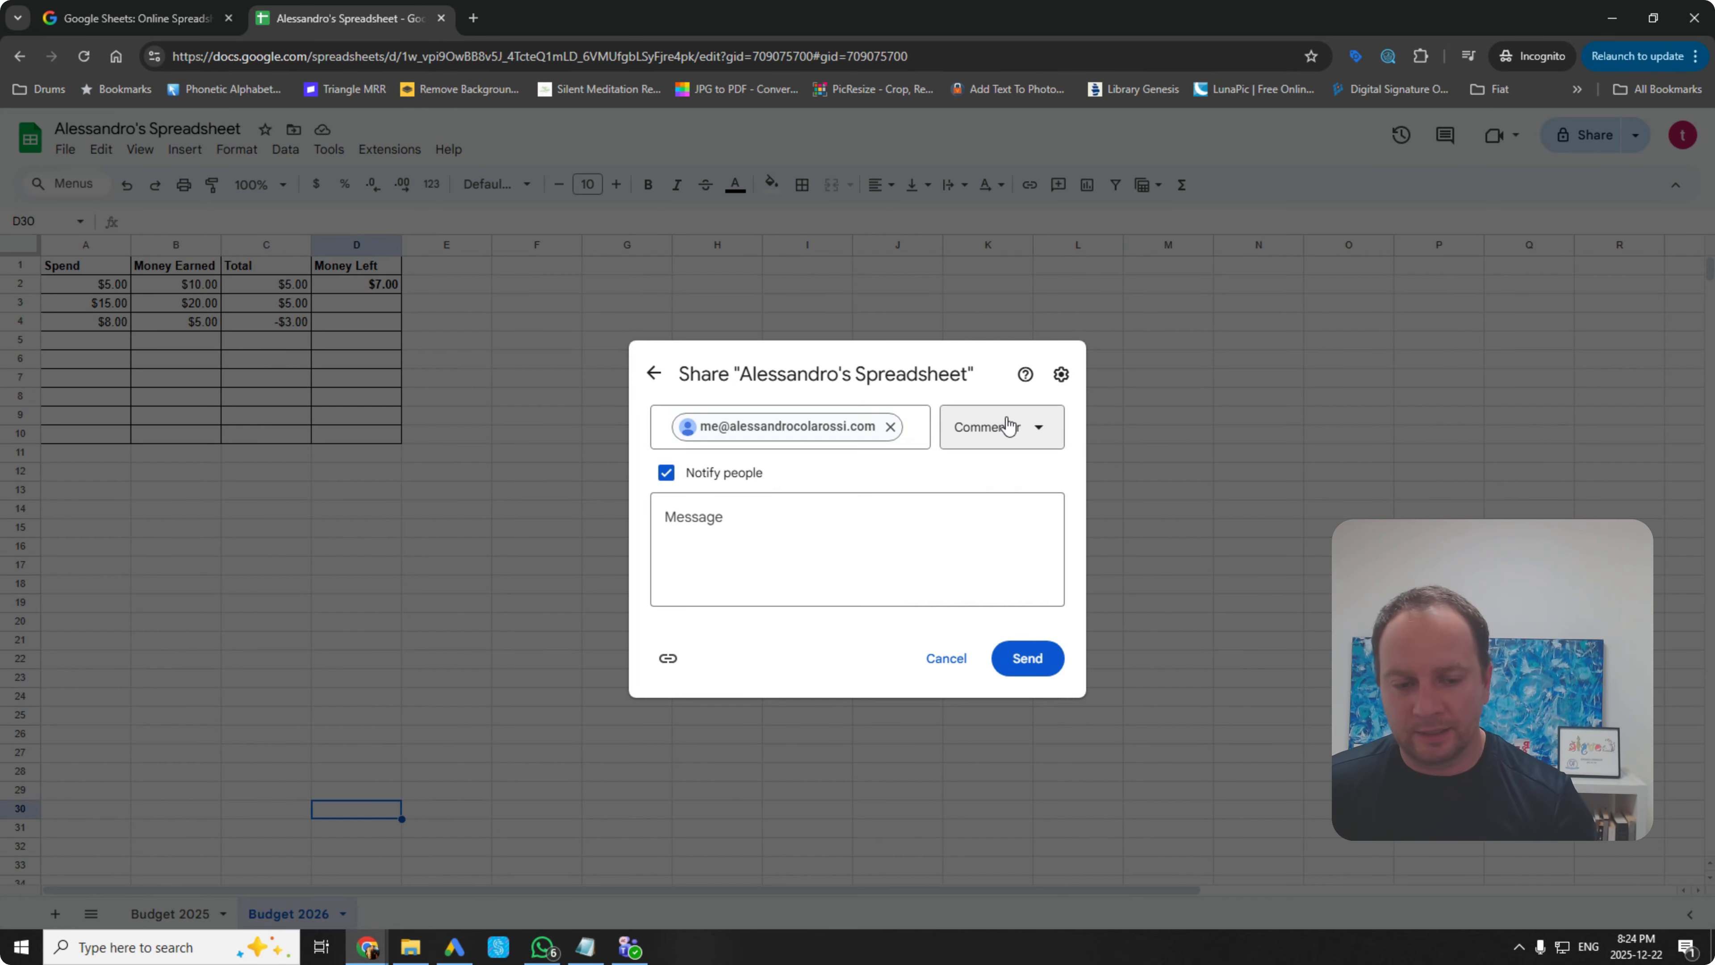
left_click(946, 658)
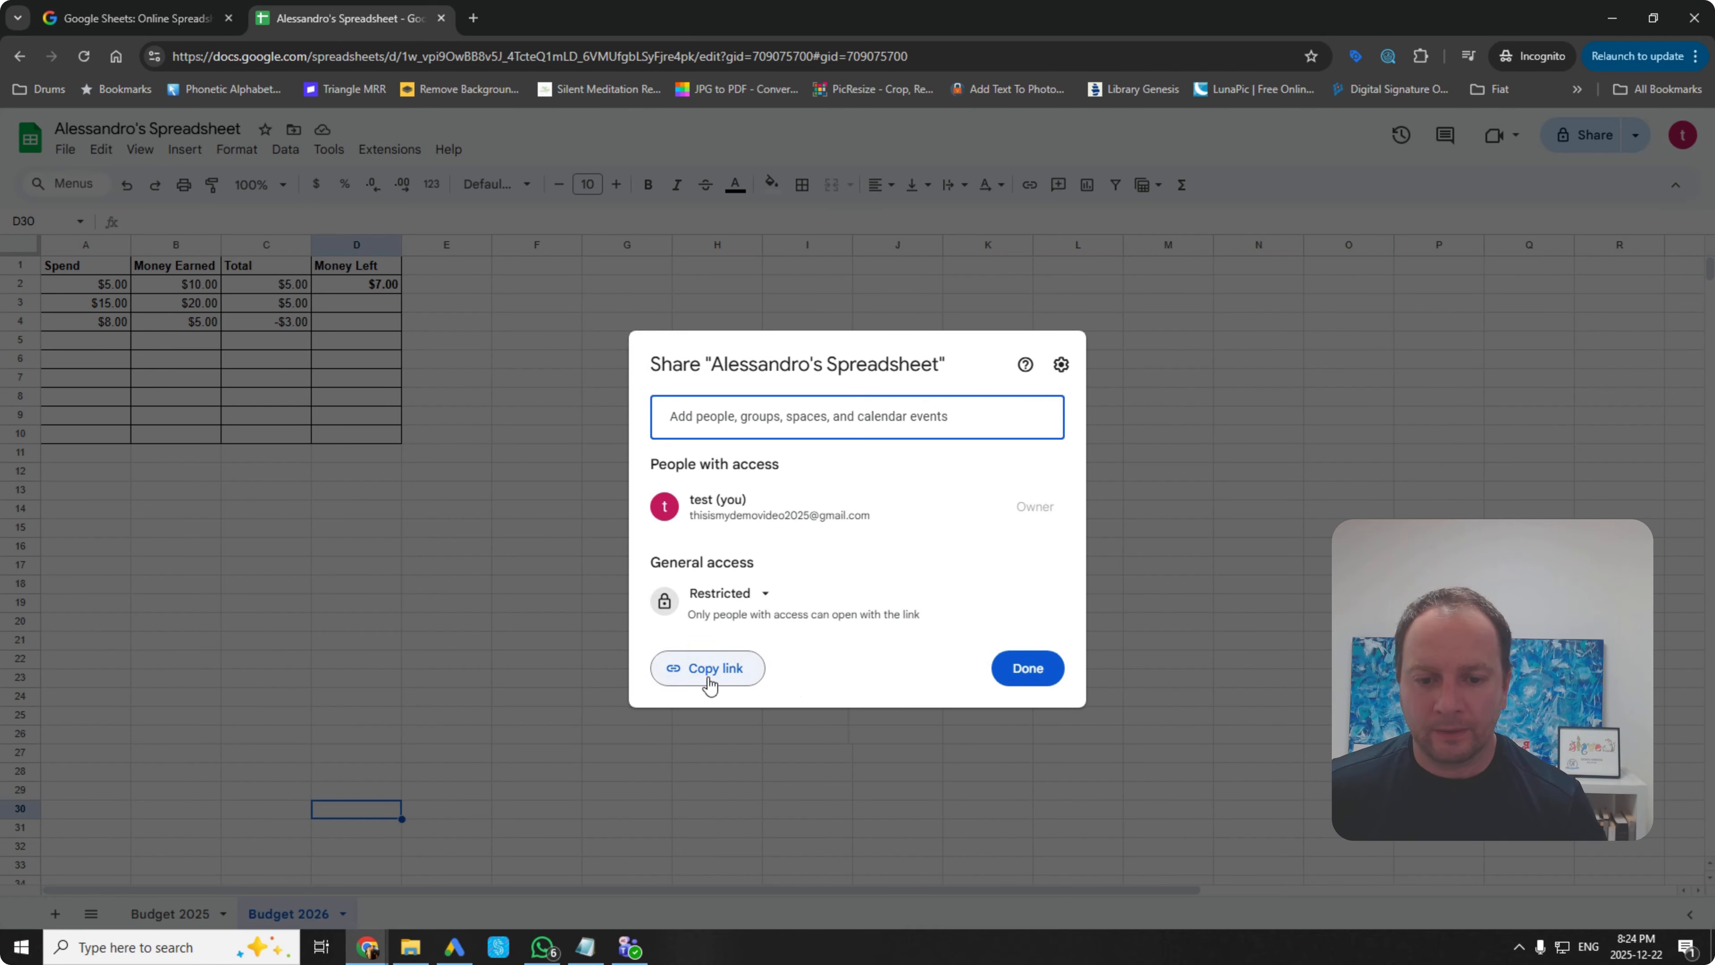
left_click(1134, 420)
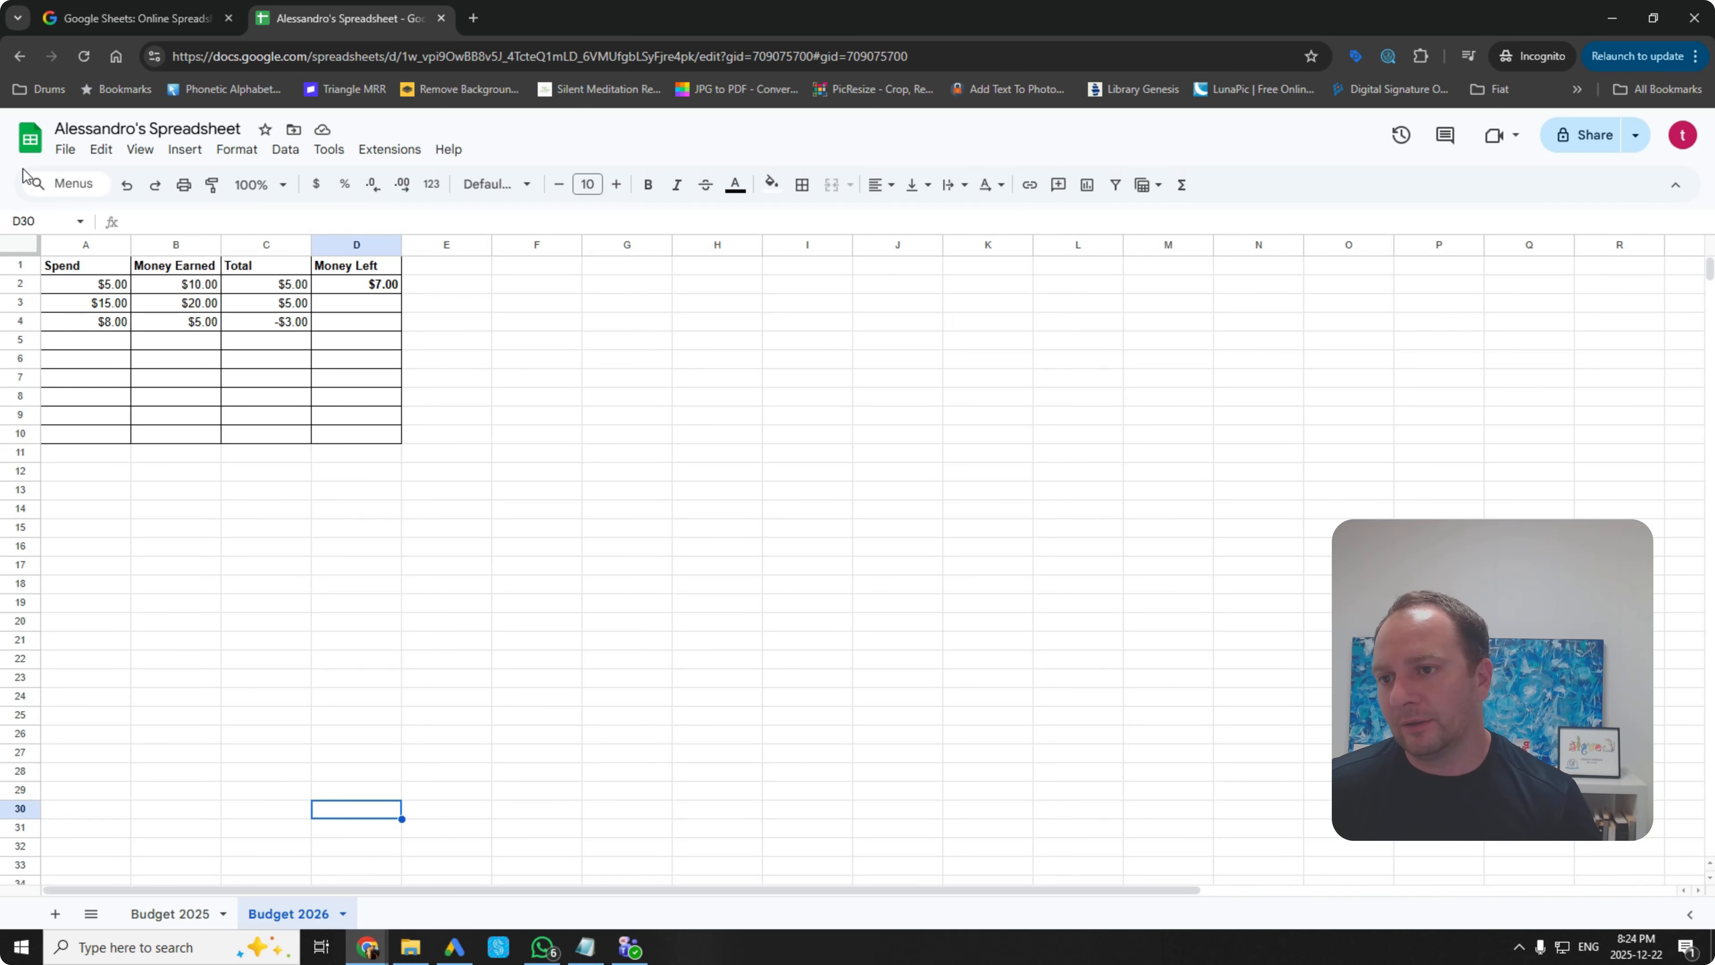
Step: Download the spreadsheet as a Microsoft Excel (.xlsx) file and save it to the Desktop
left_click(66, 150)
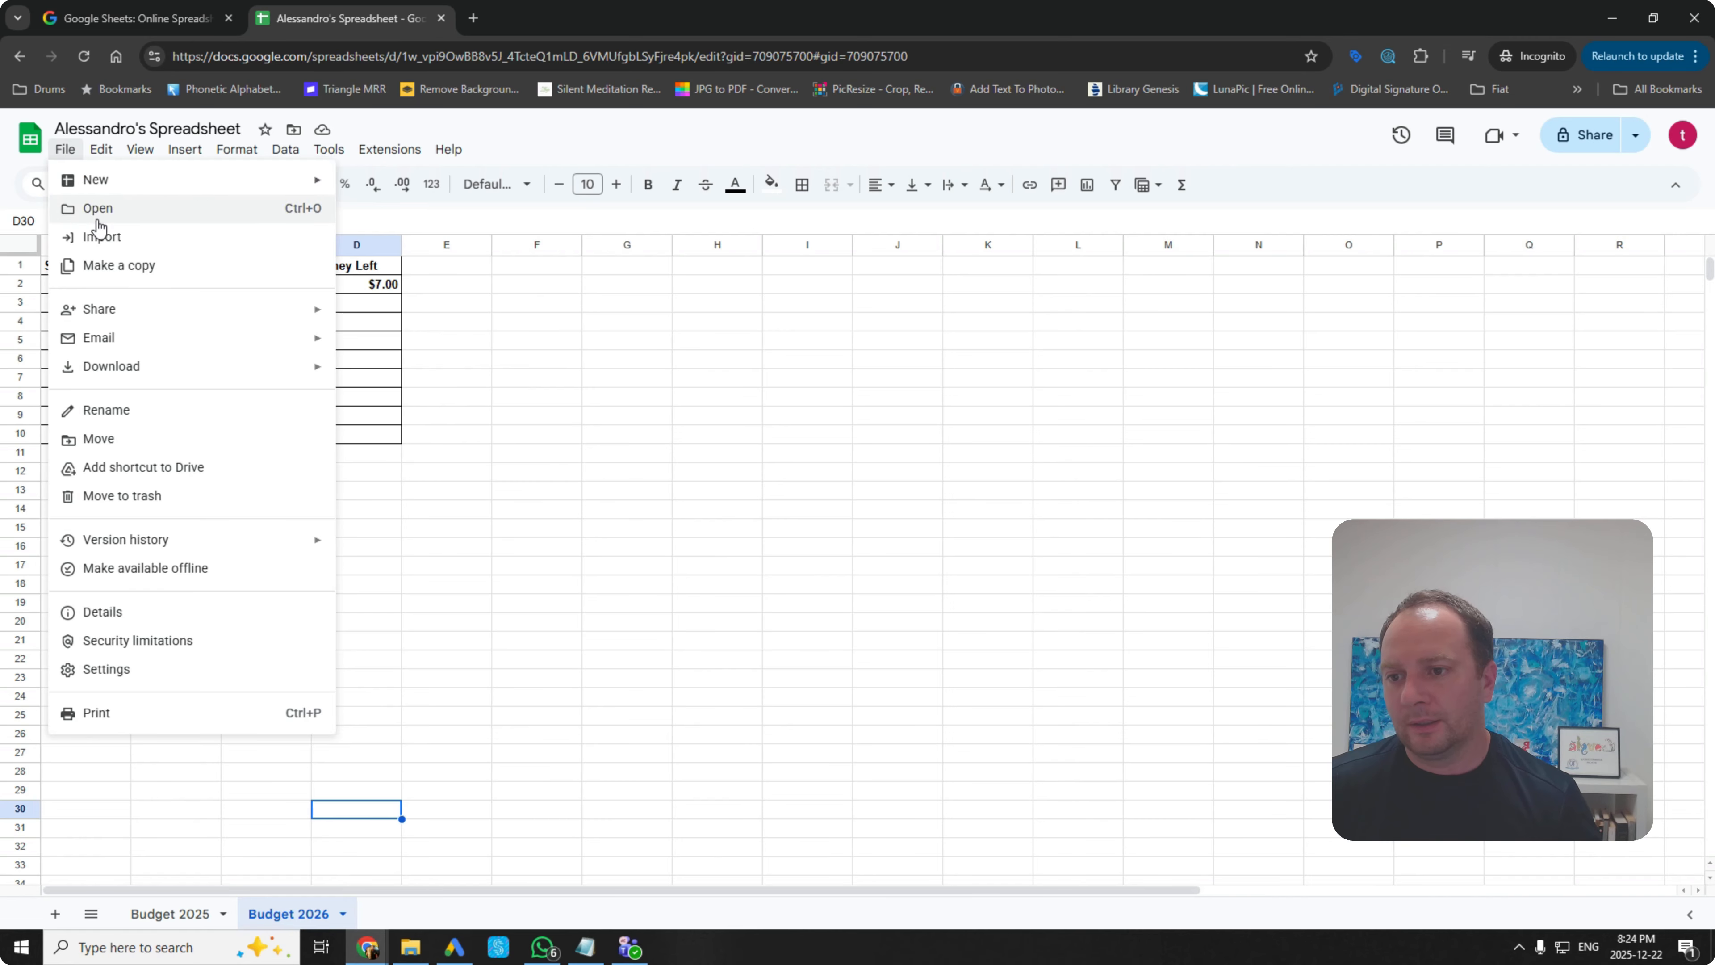
mouse_move(132, 375)
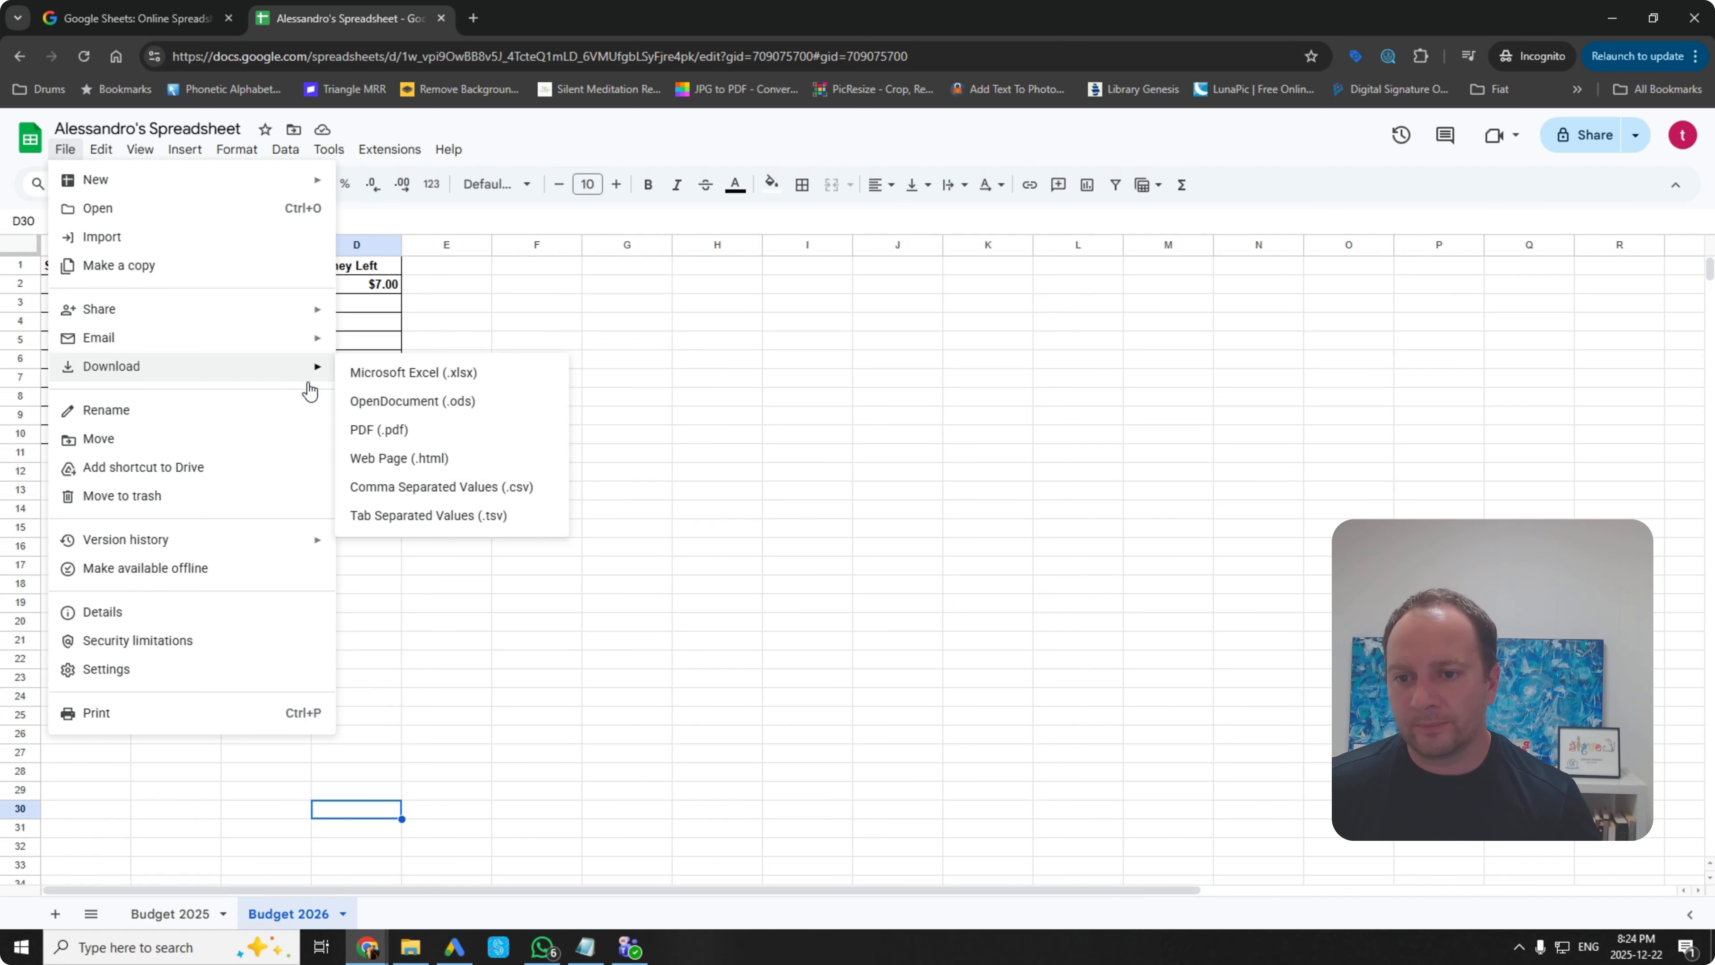
left_click(466, 375)
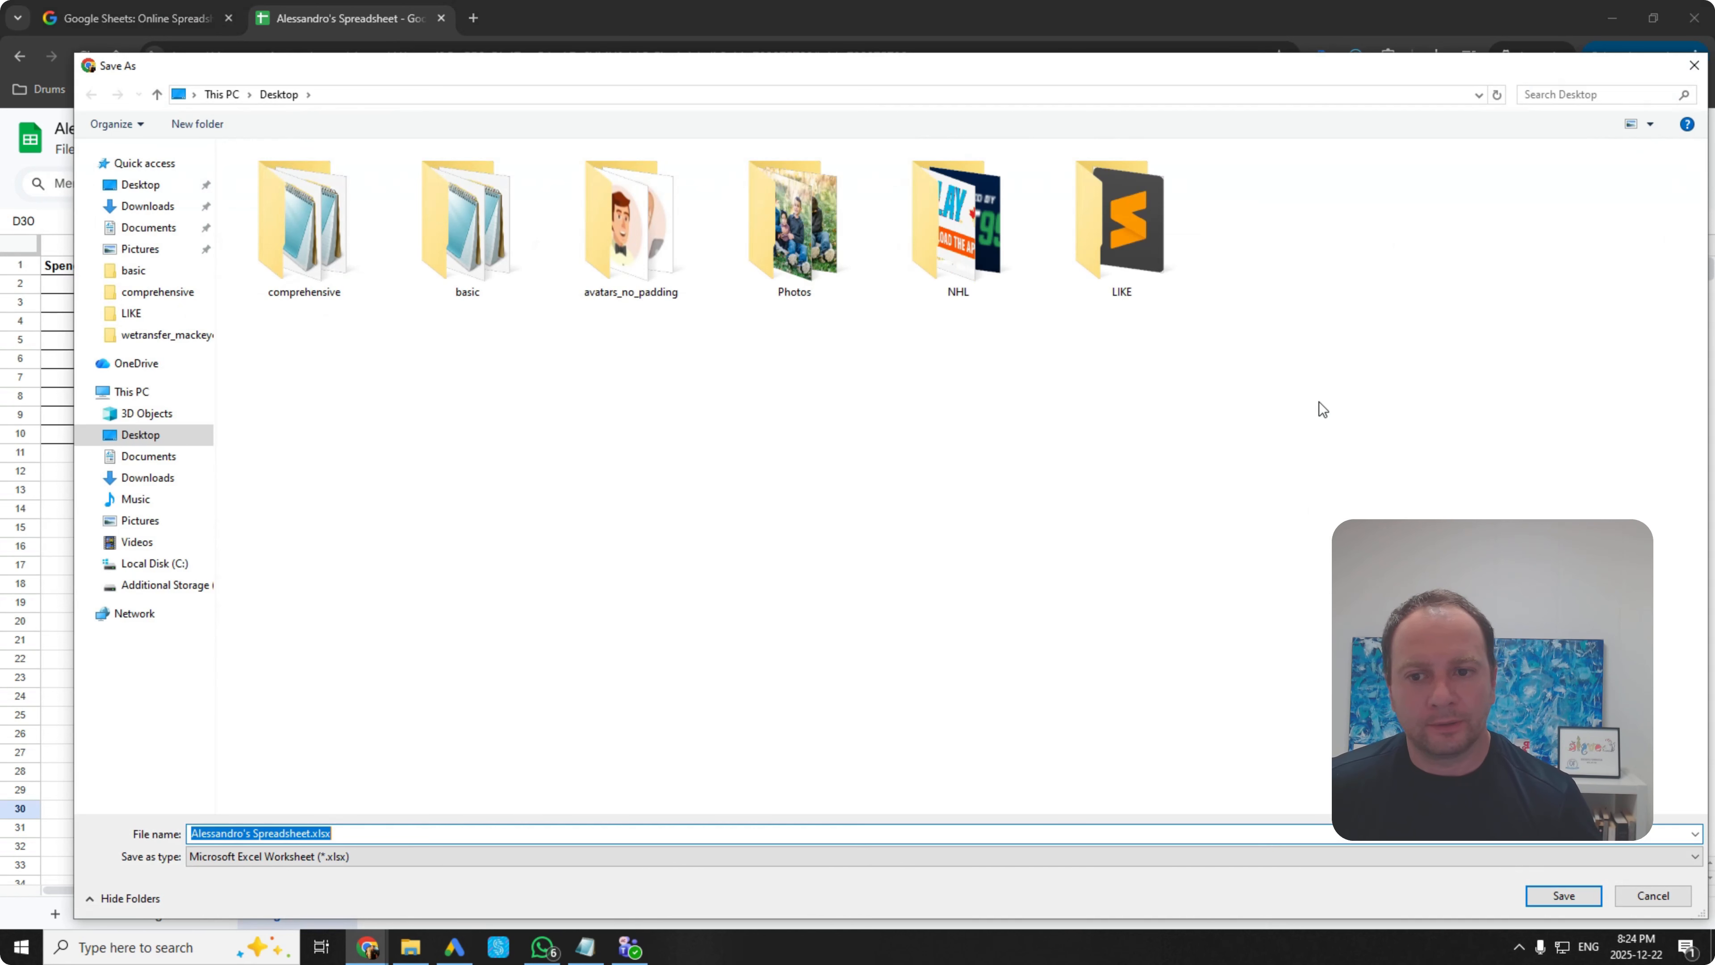
left_click(1536, 902)
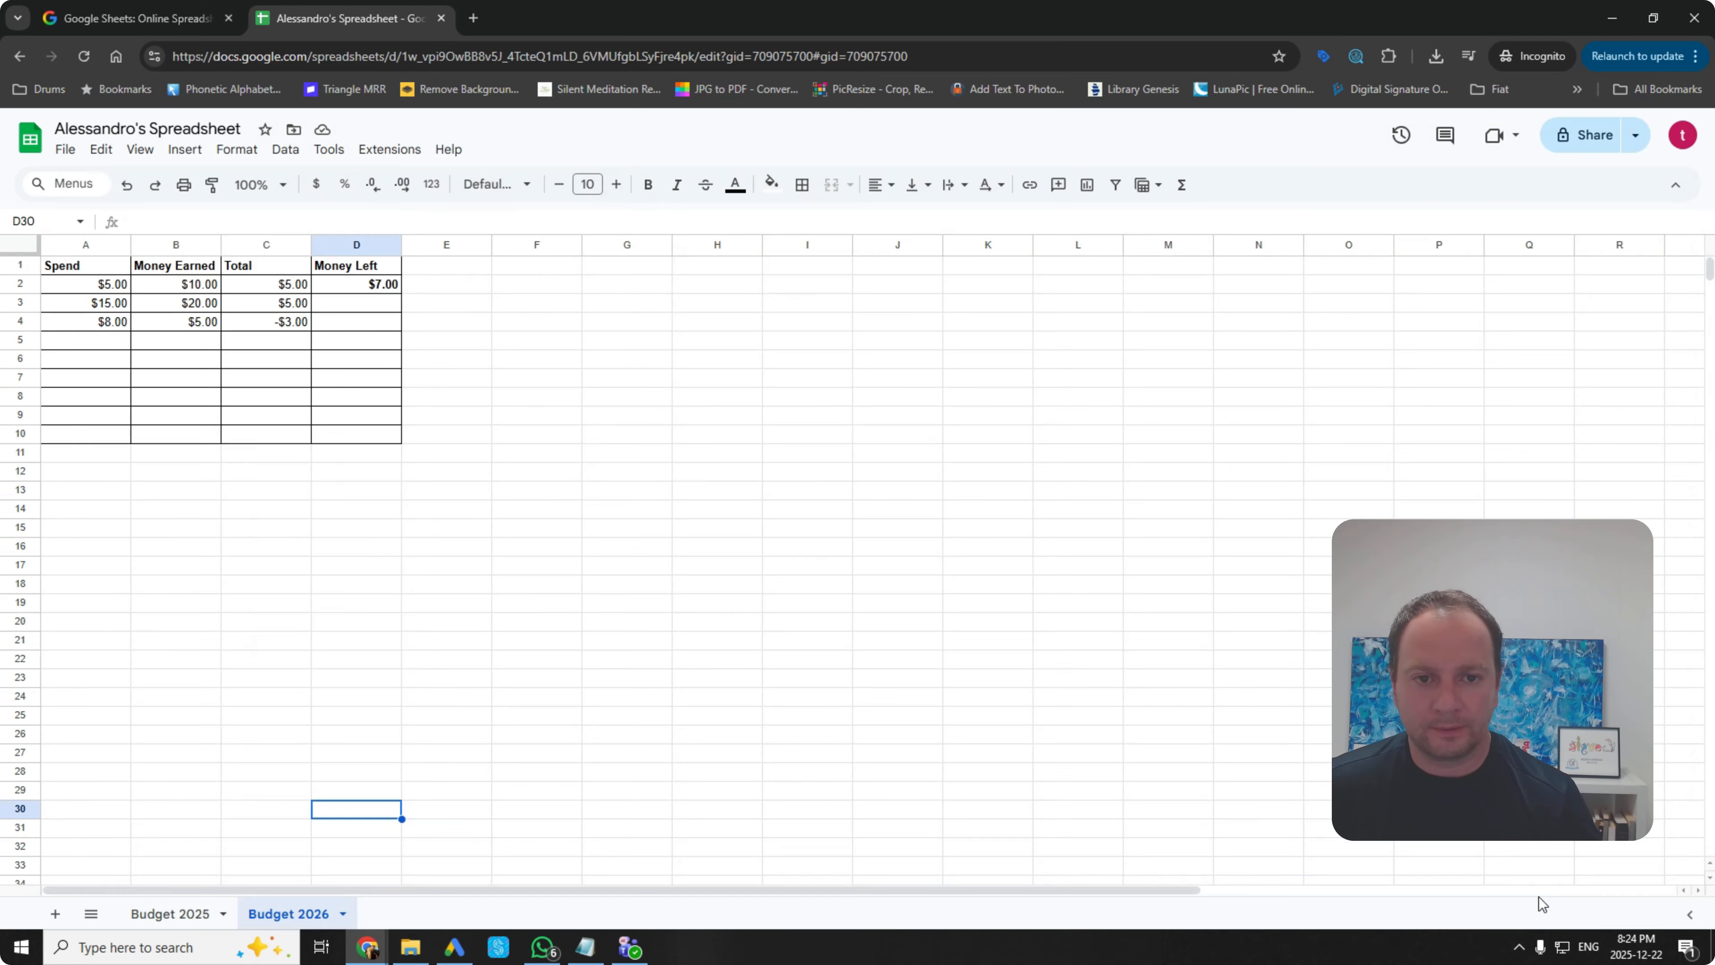
Step: Open the downloaded .xlsx file from Chrome's full download history so it launches in Excel
left_click(1437, 58)
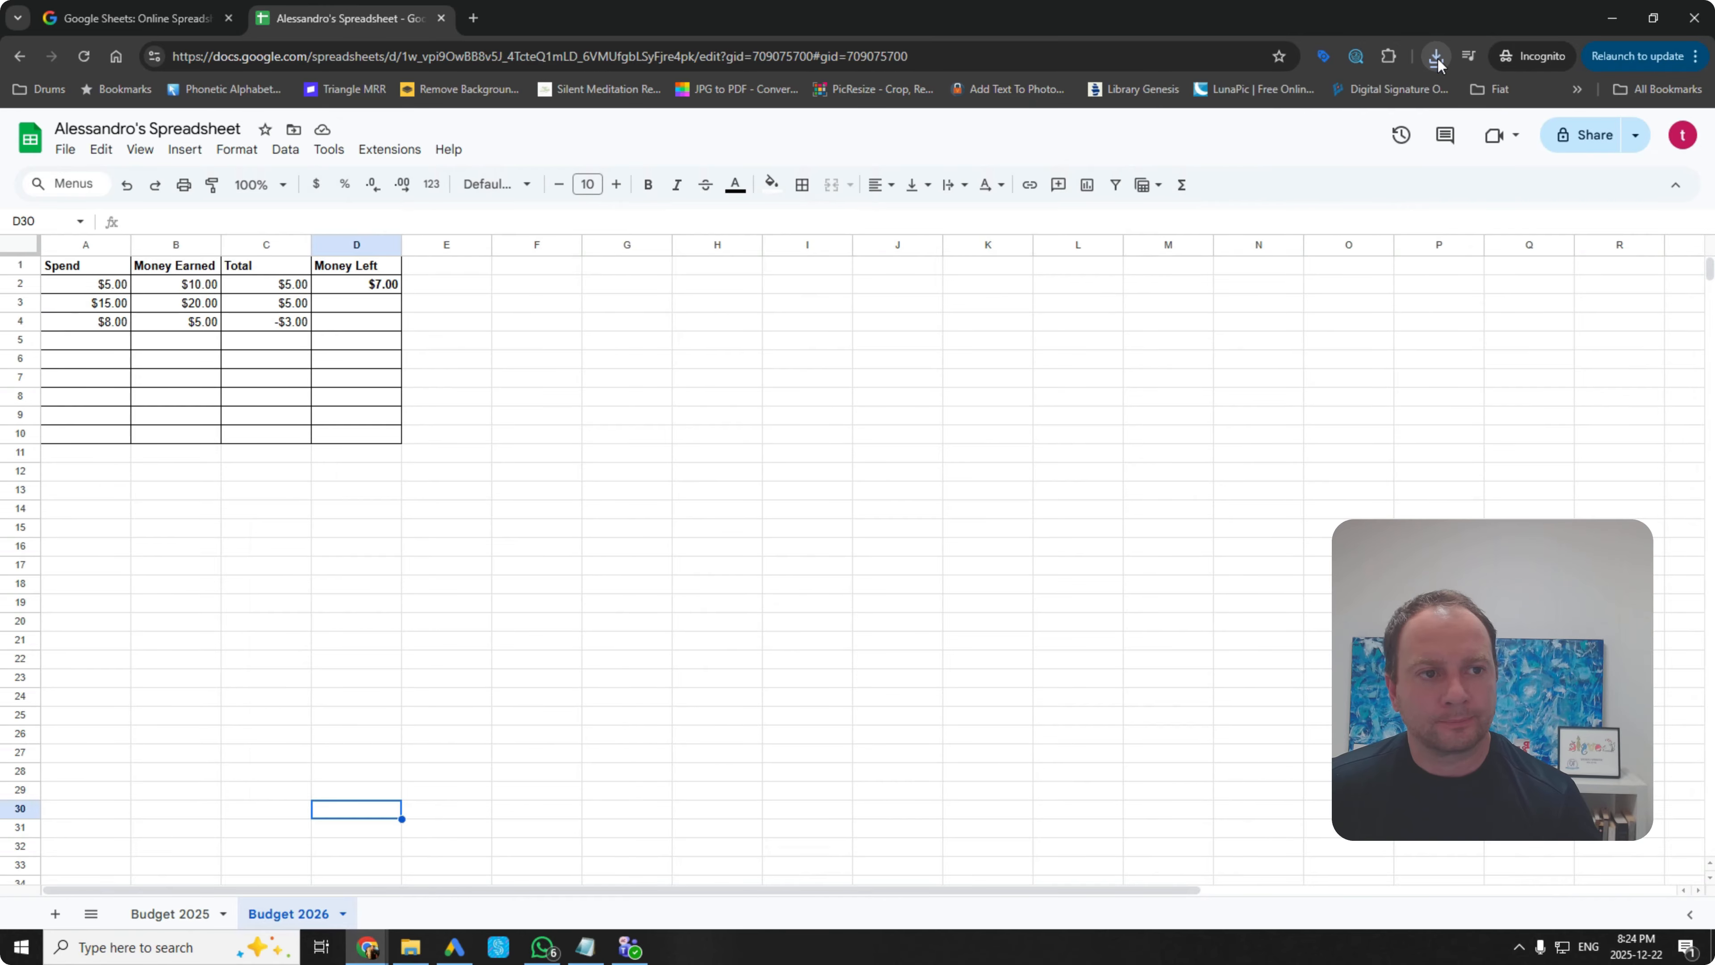
left_click(1436, 58)
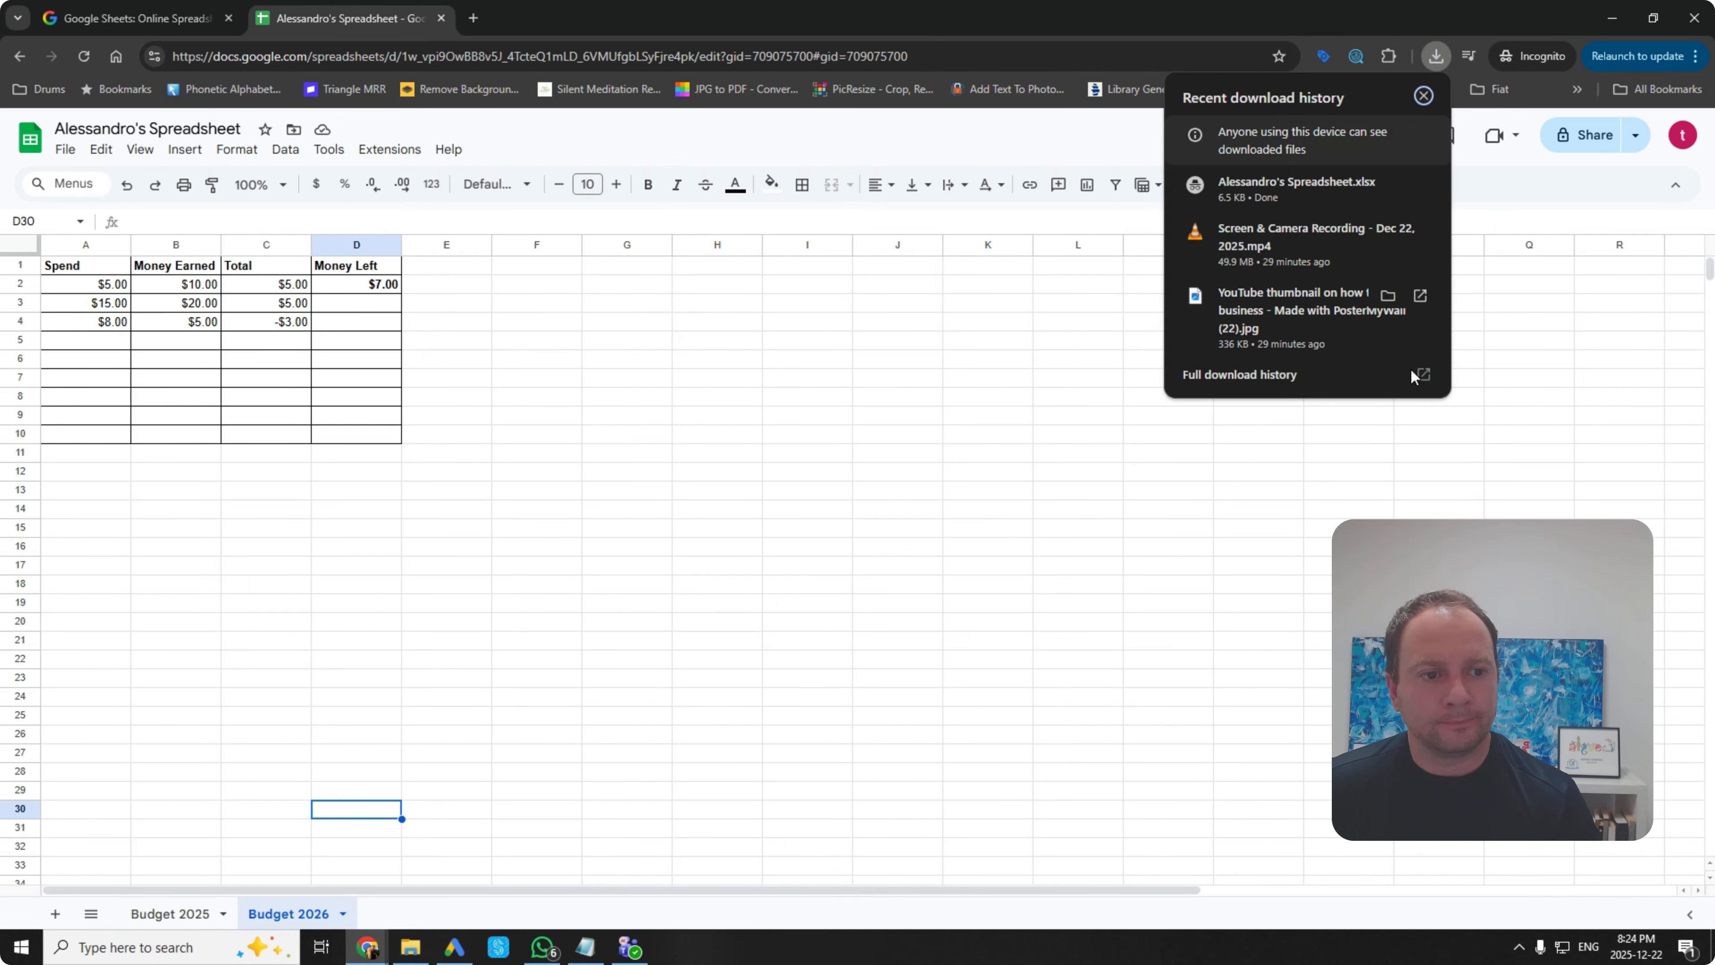
left_click(1365, 368)
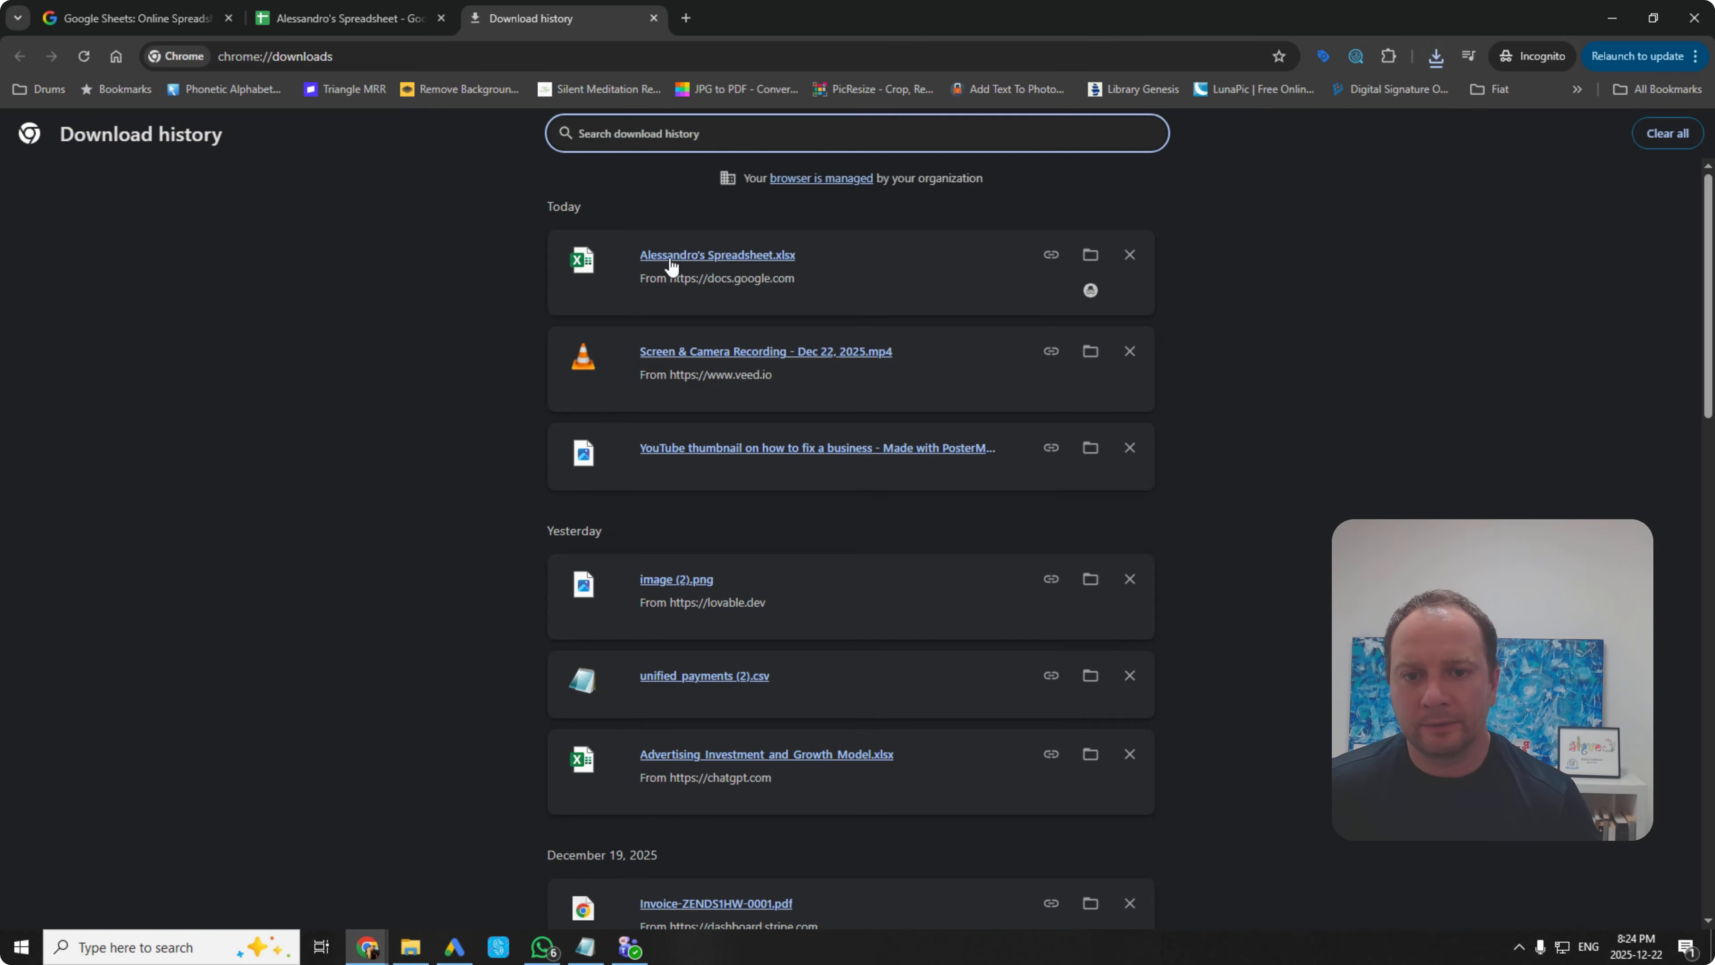
left_click(697, 262)
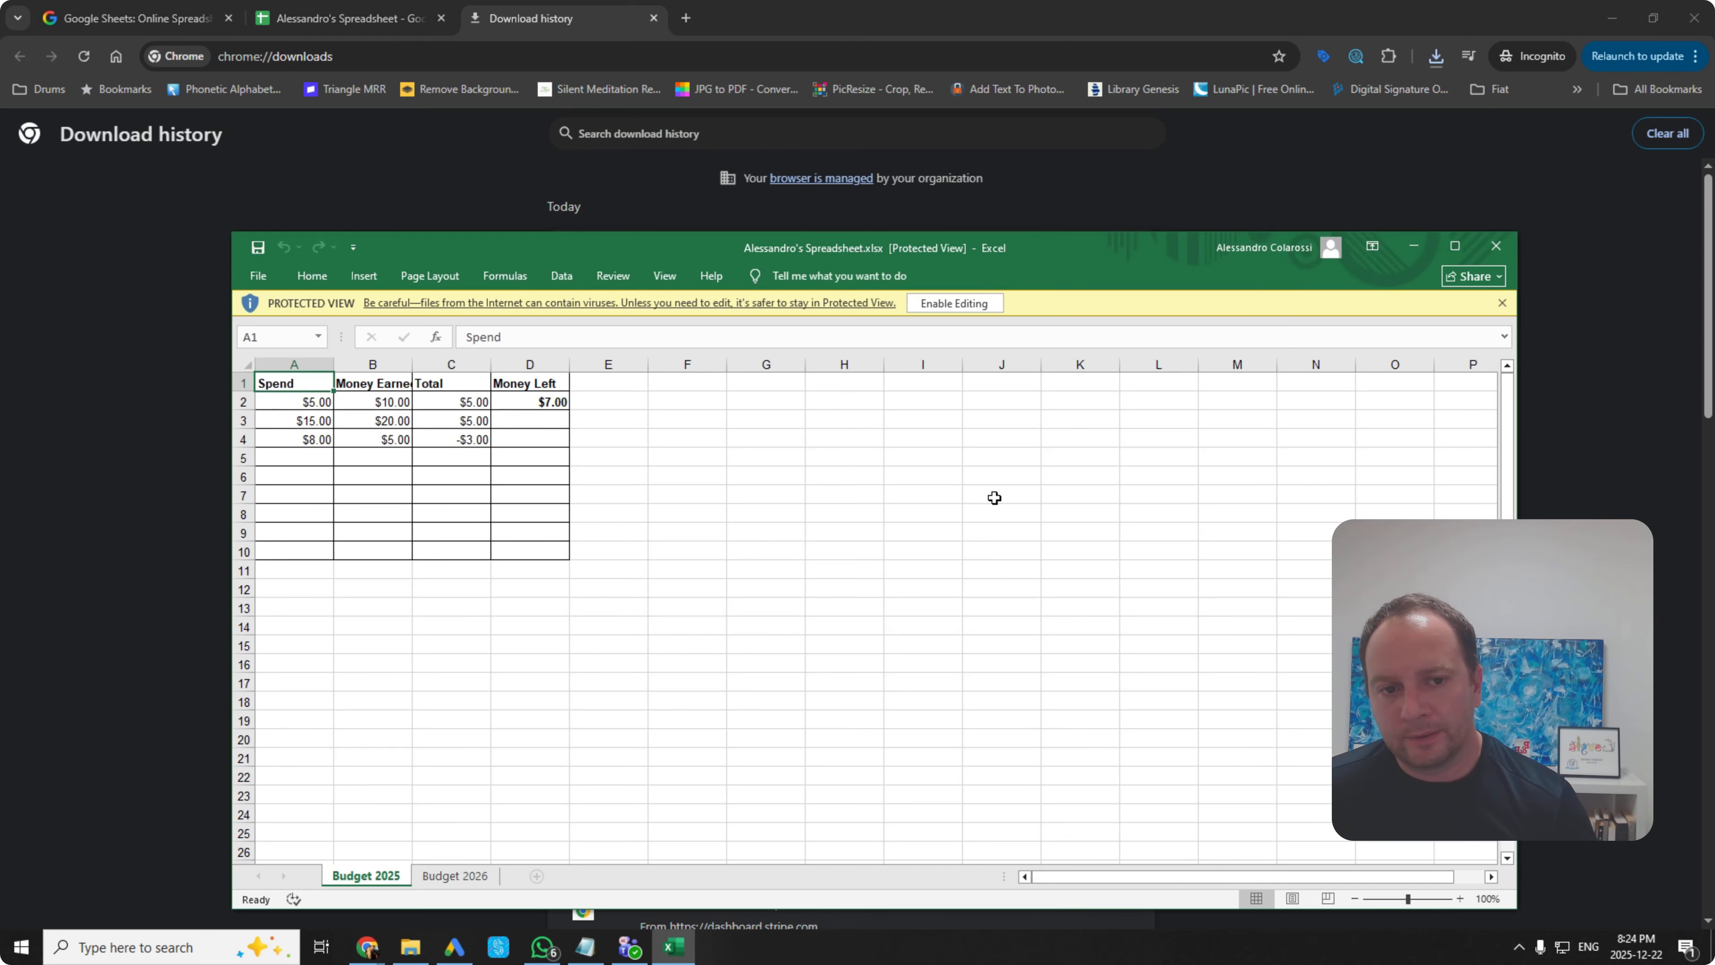
Step: Enable editing on the downloaded workbook, close Excel, and go back to the Google Sheets tab
left_click(966, 303)
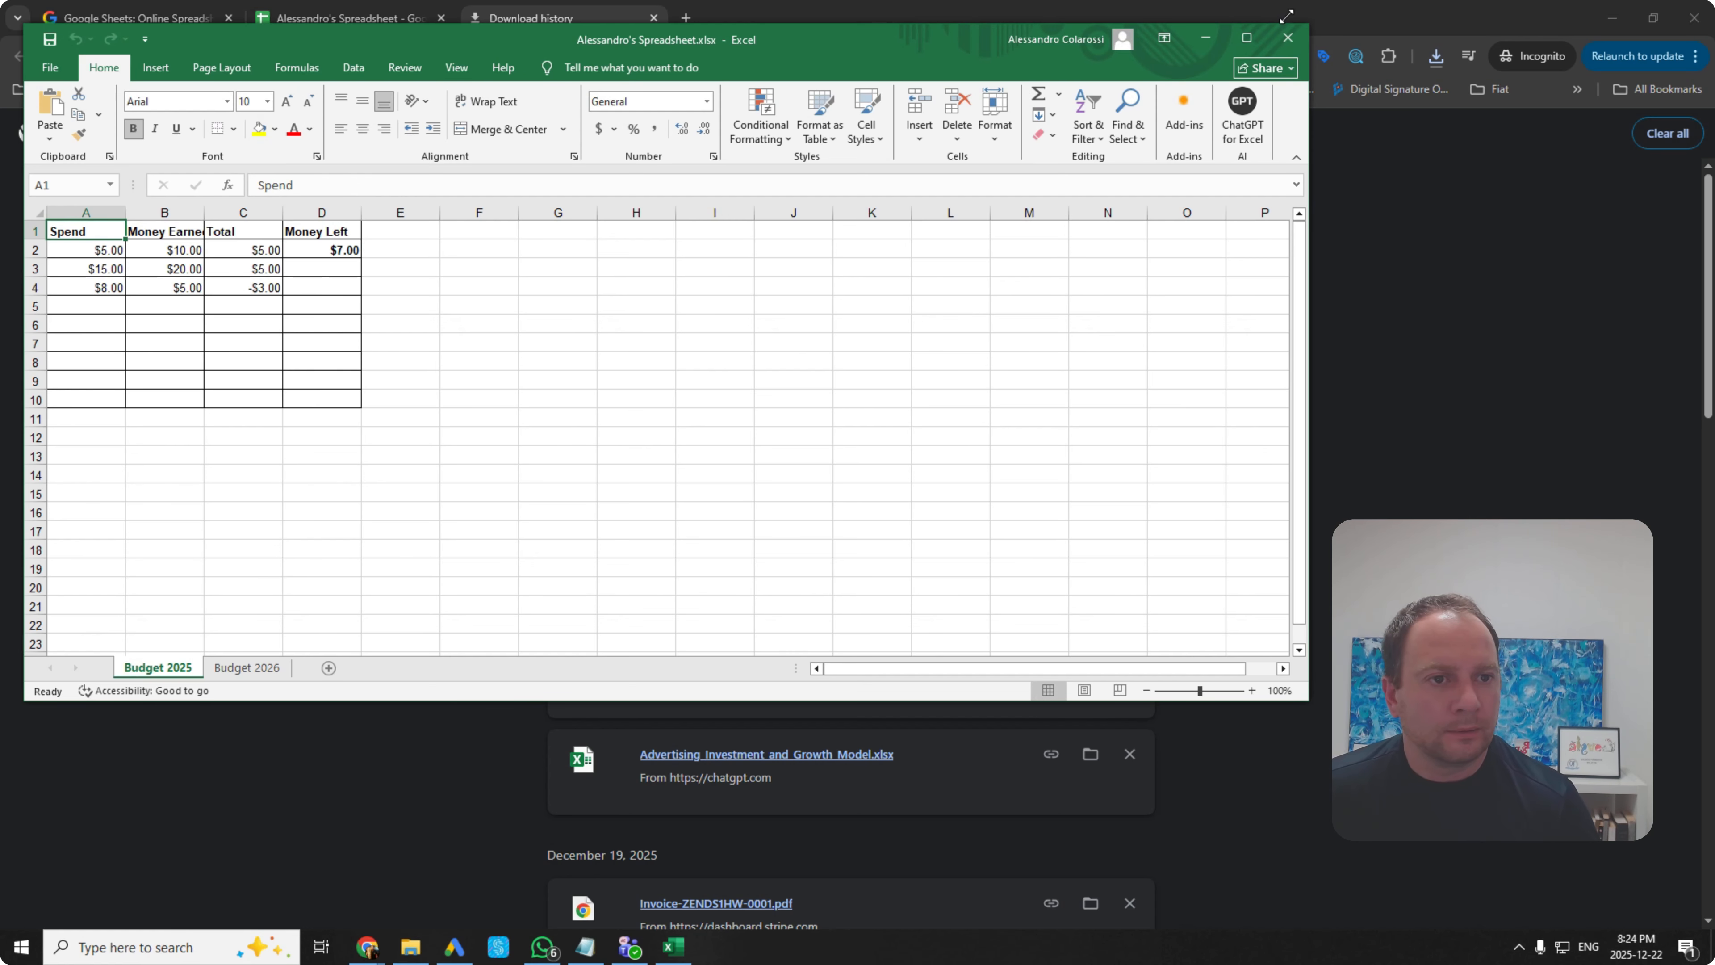
left_click(1289, 42)
left_click(346, 17)
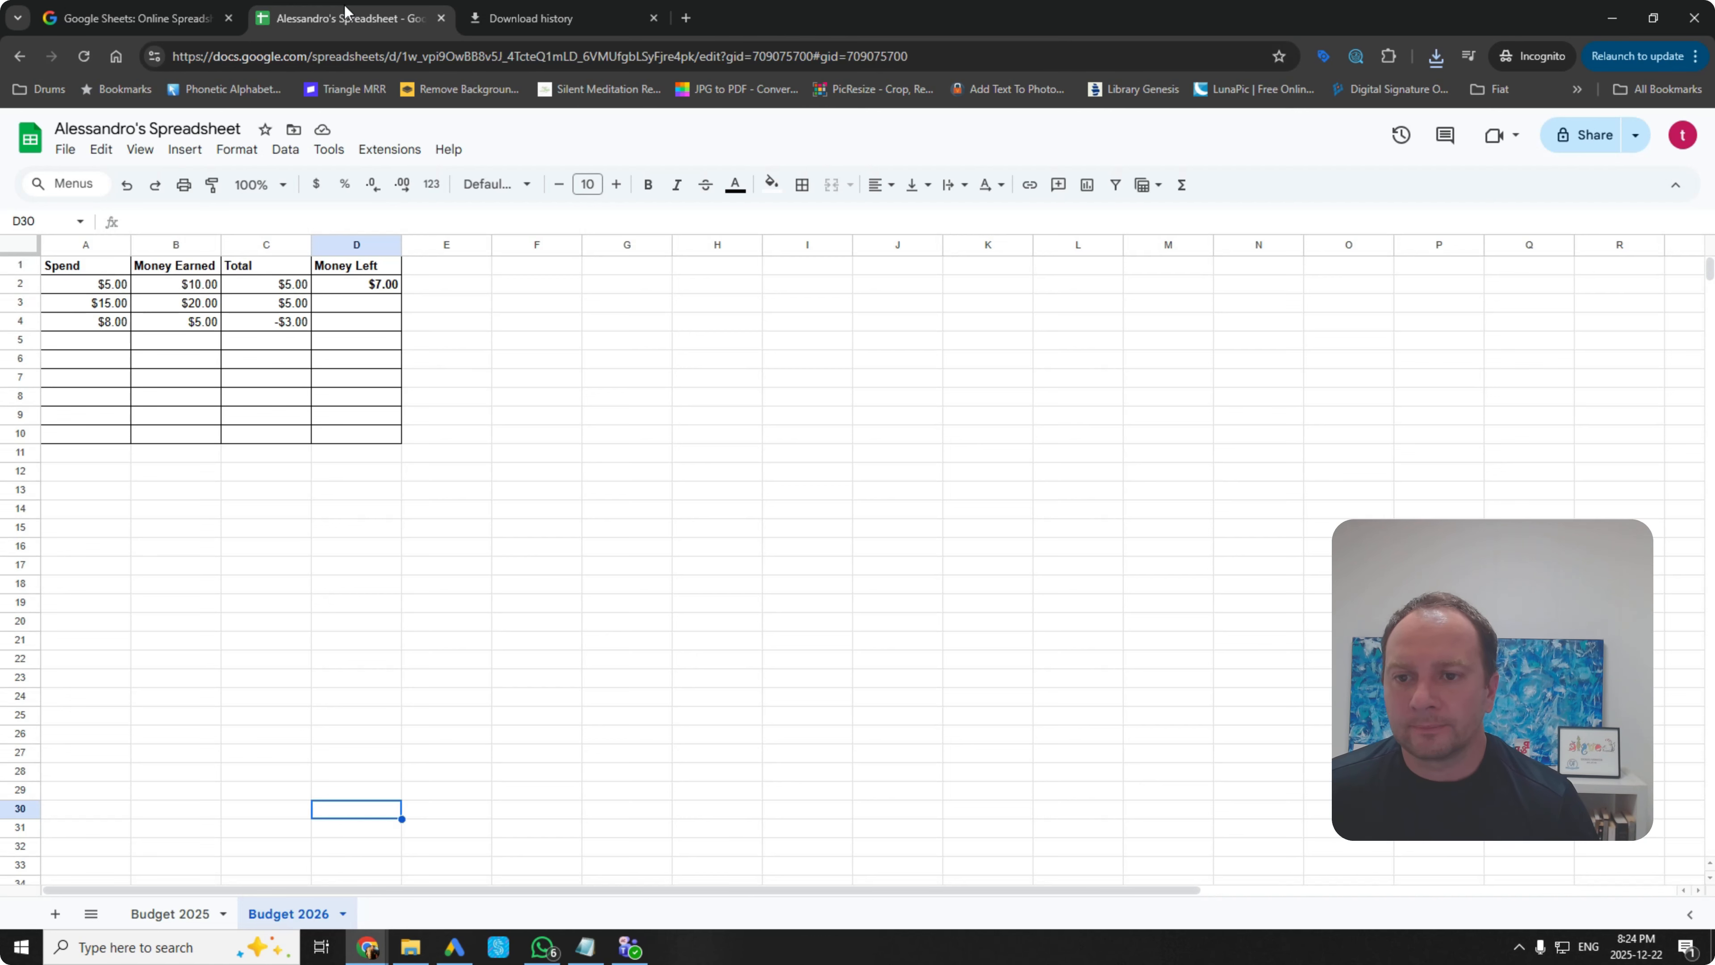